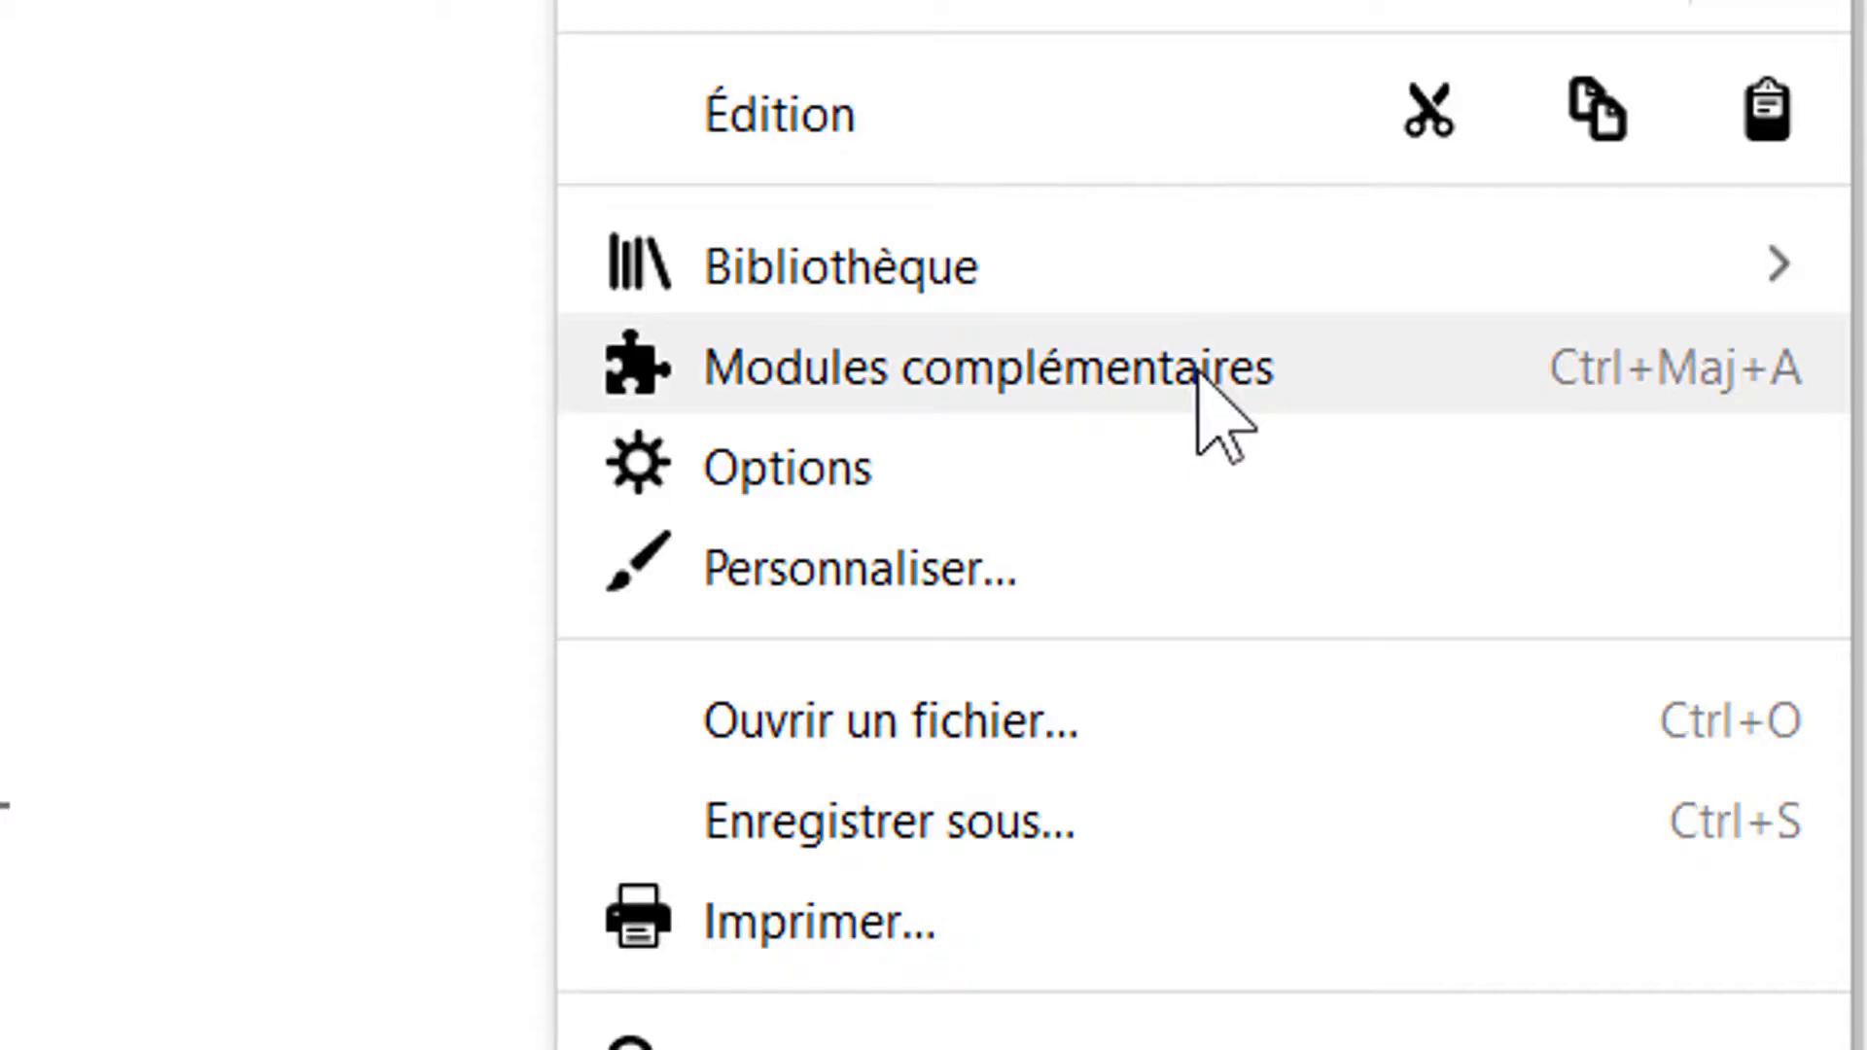
# - Open the add-ons manager and search addons.mozilla.org for Noscript
pyautogui.click(1198, 370)
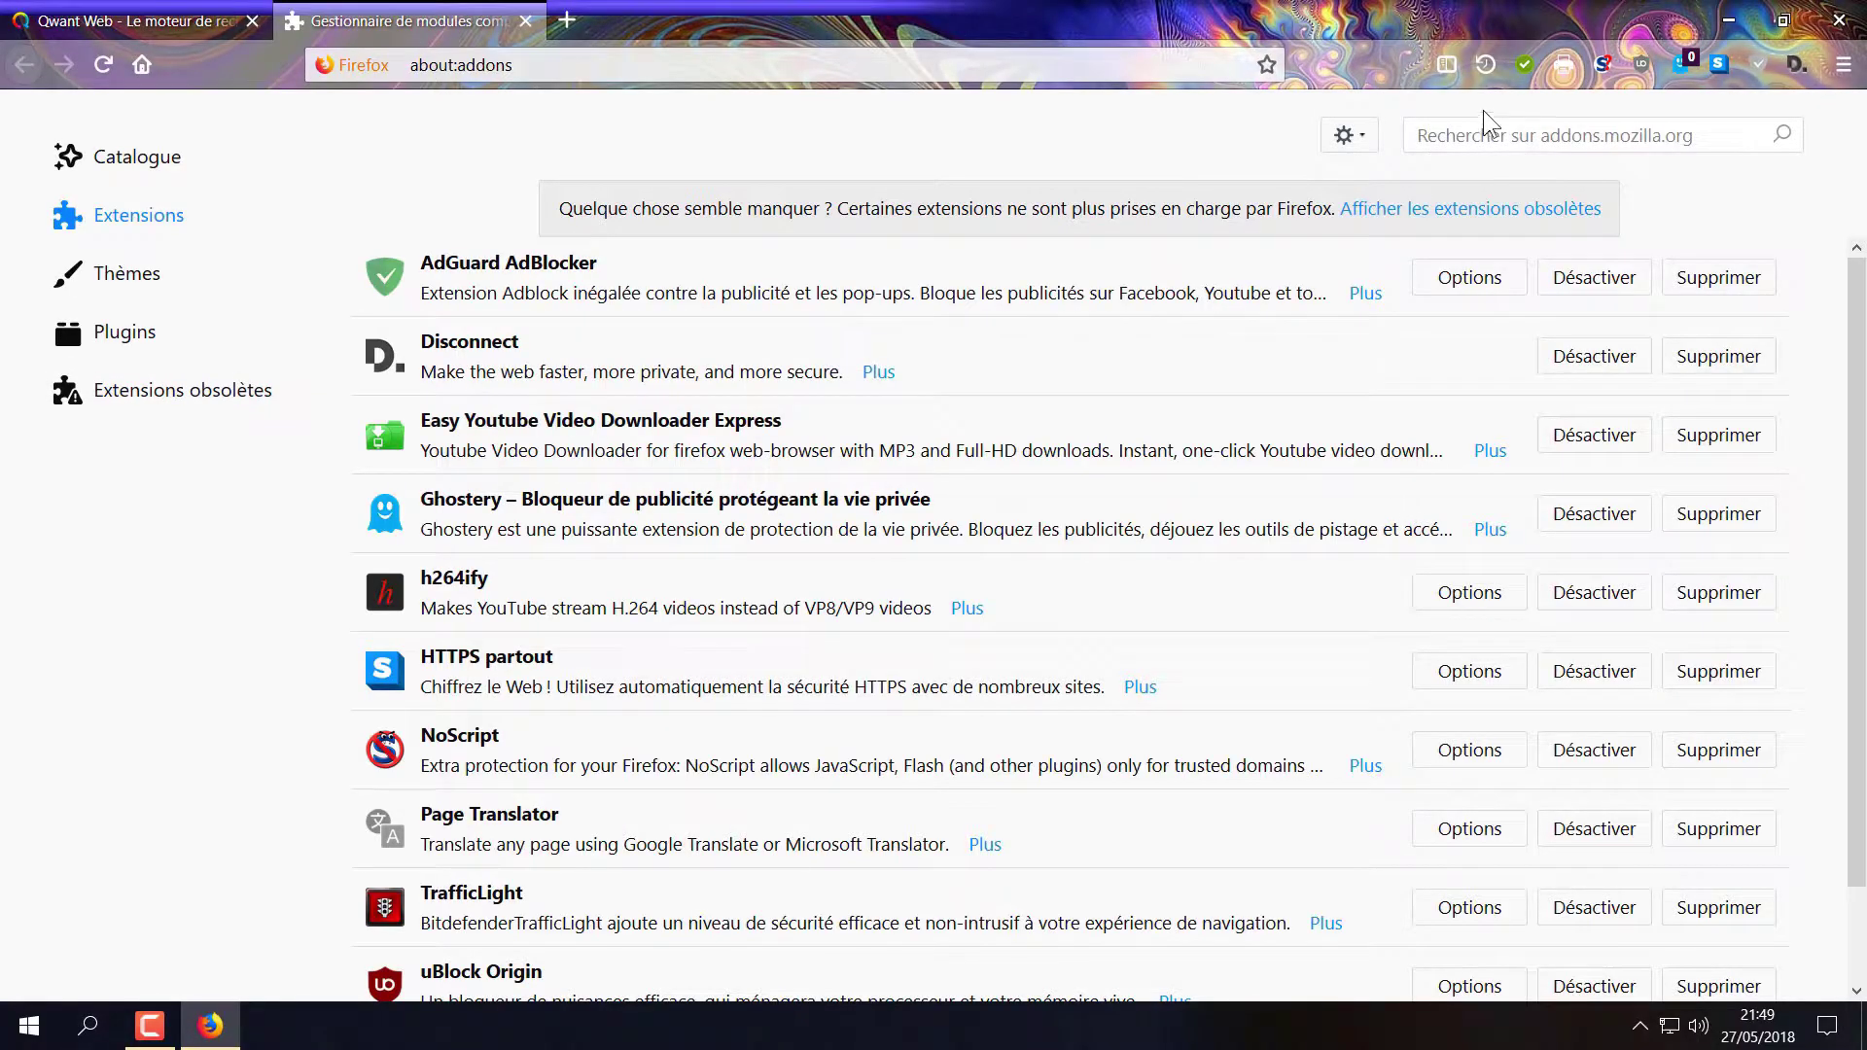
pyautogui.click(1472, 137)
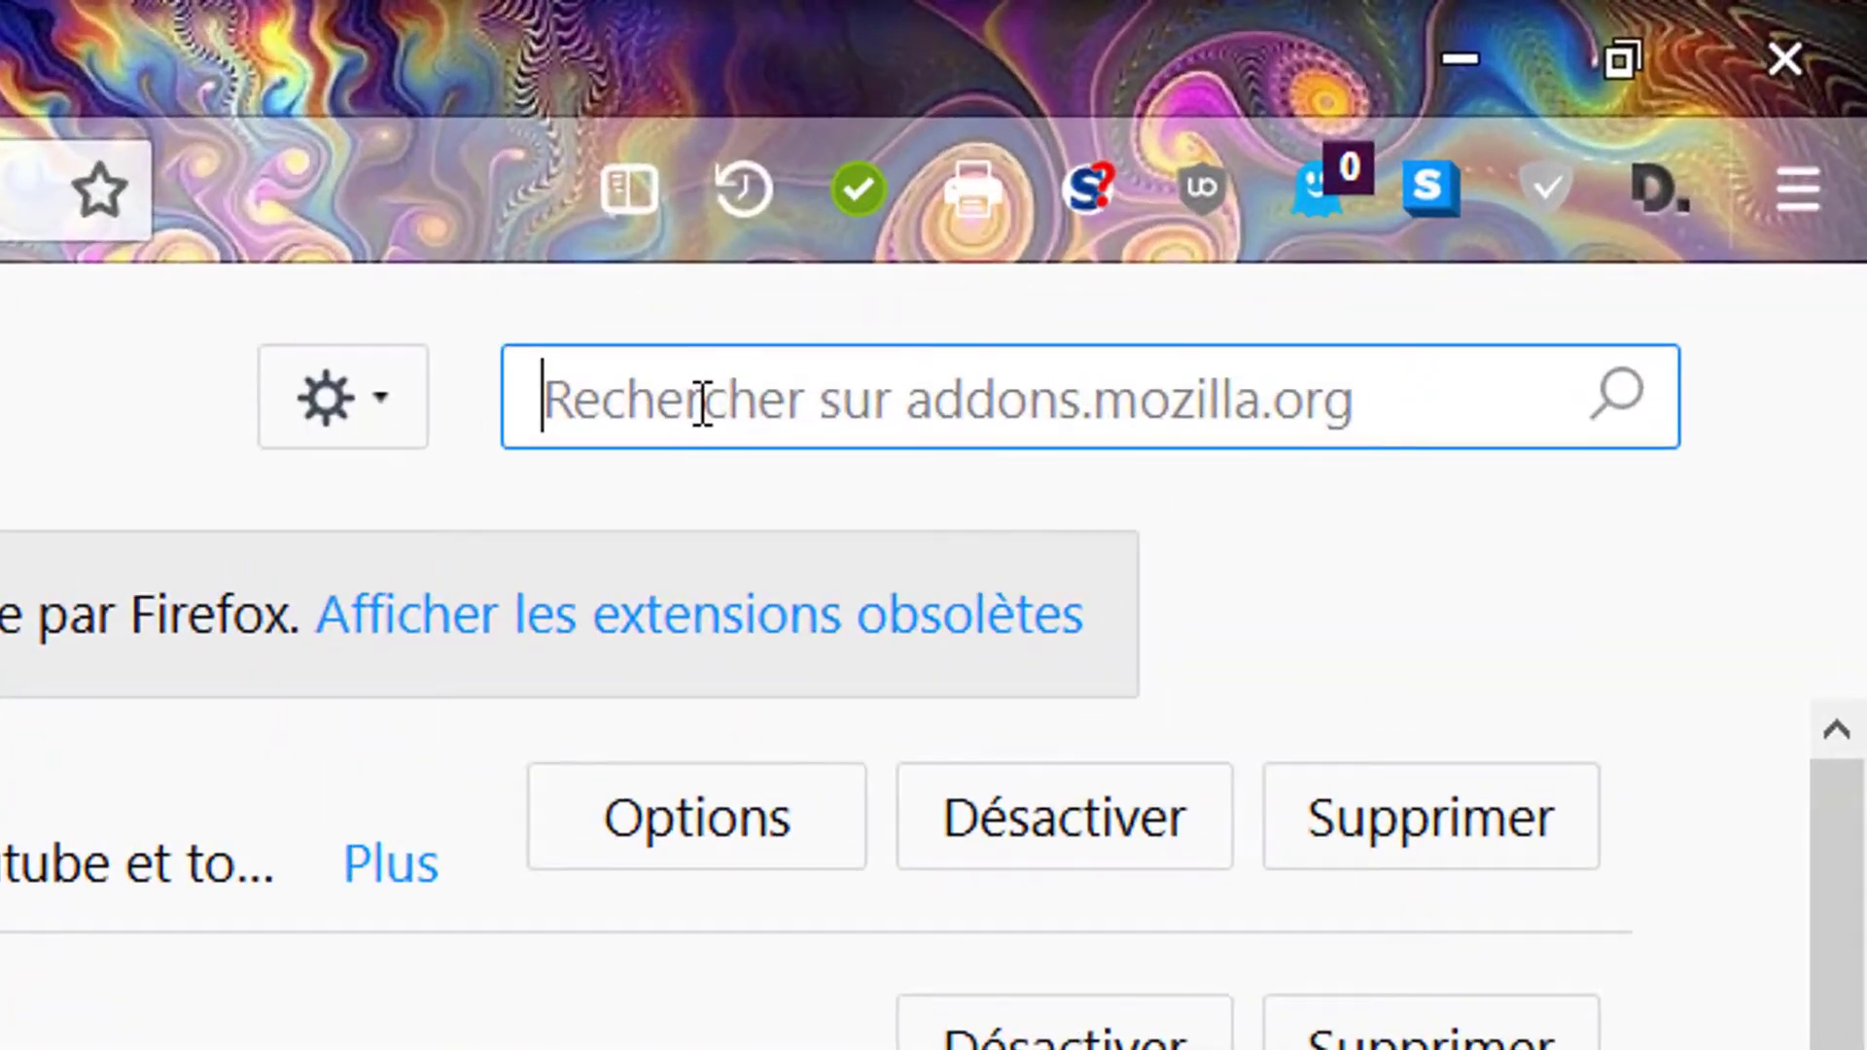
pyautogui.write('Noscri')
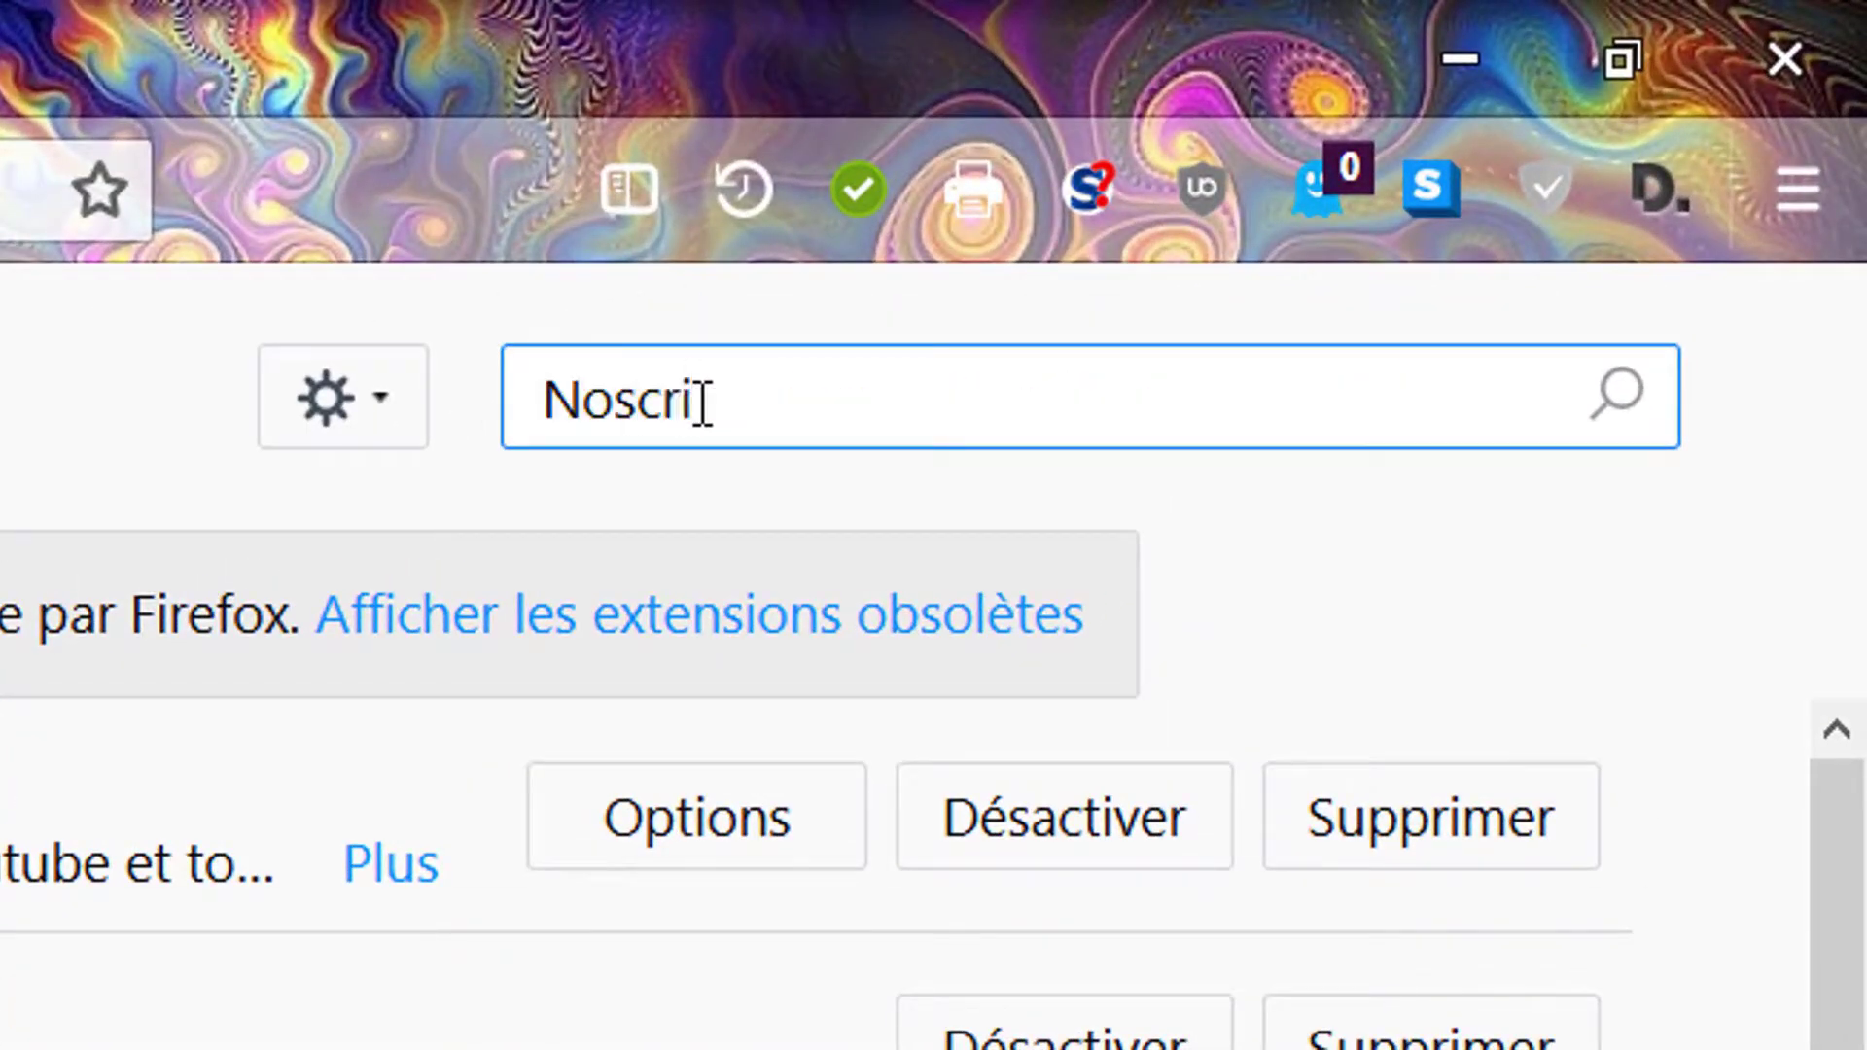
pyautogui.write('pt')
pyautogui.press('Return')
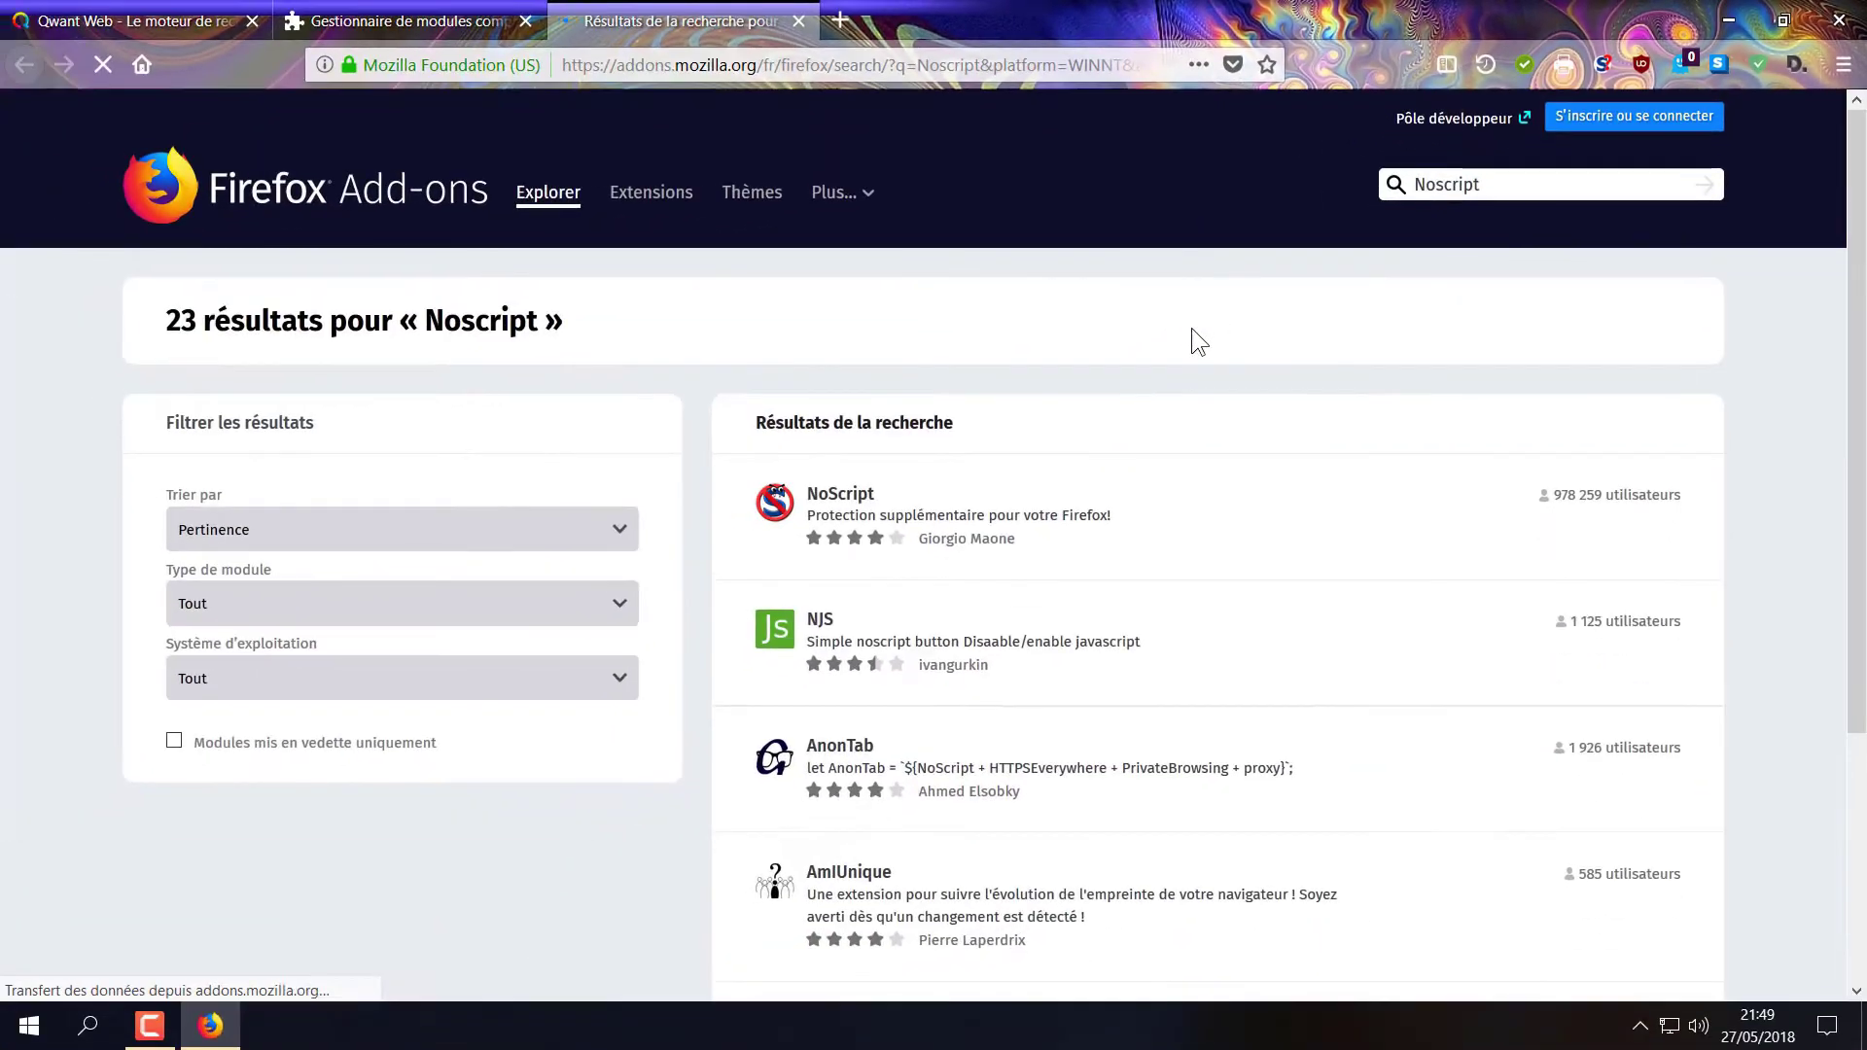
# - Install the NoScript extension from its add-on page, granting the requested permissions, and close the browser window
pyautogui.click(839, 502)
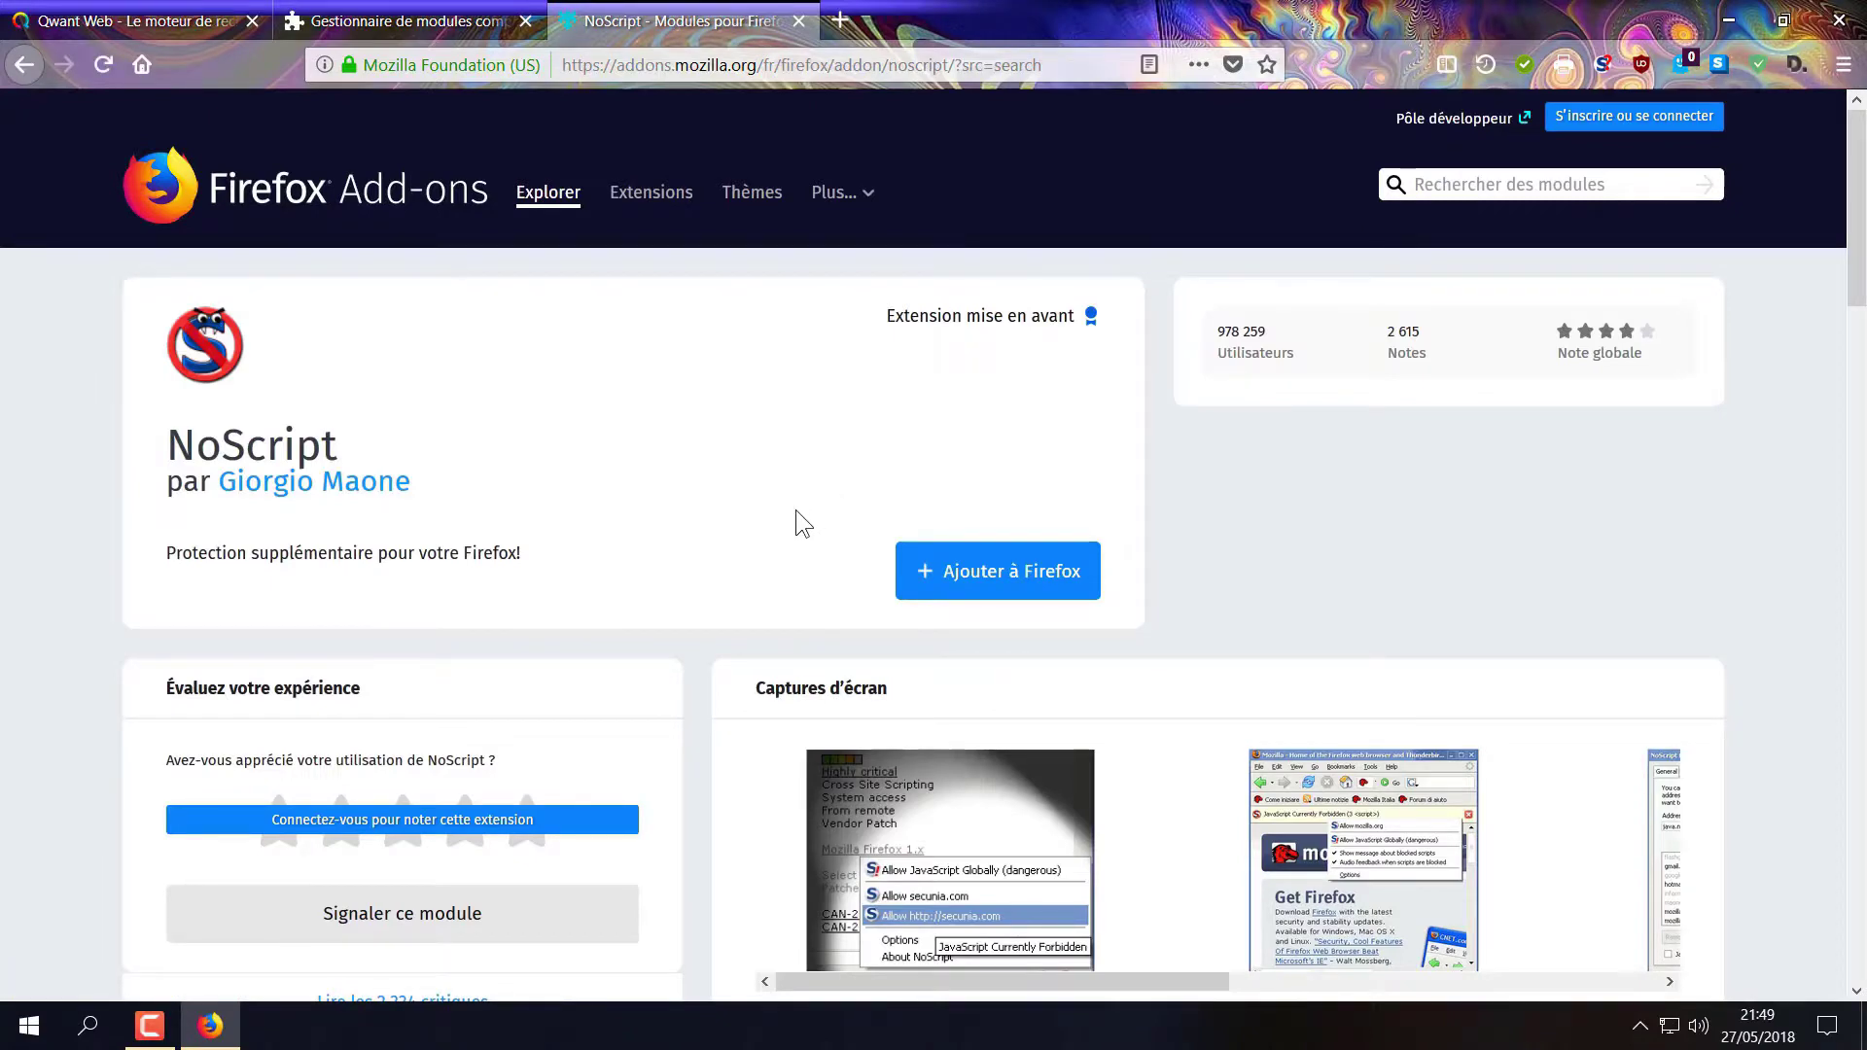
pyautogui.click(952, 576)
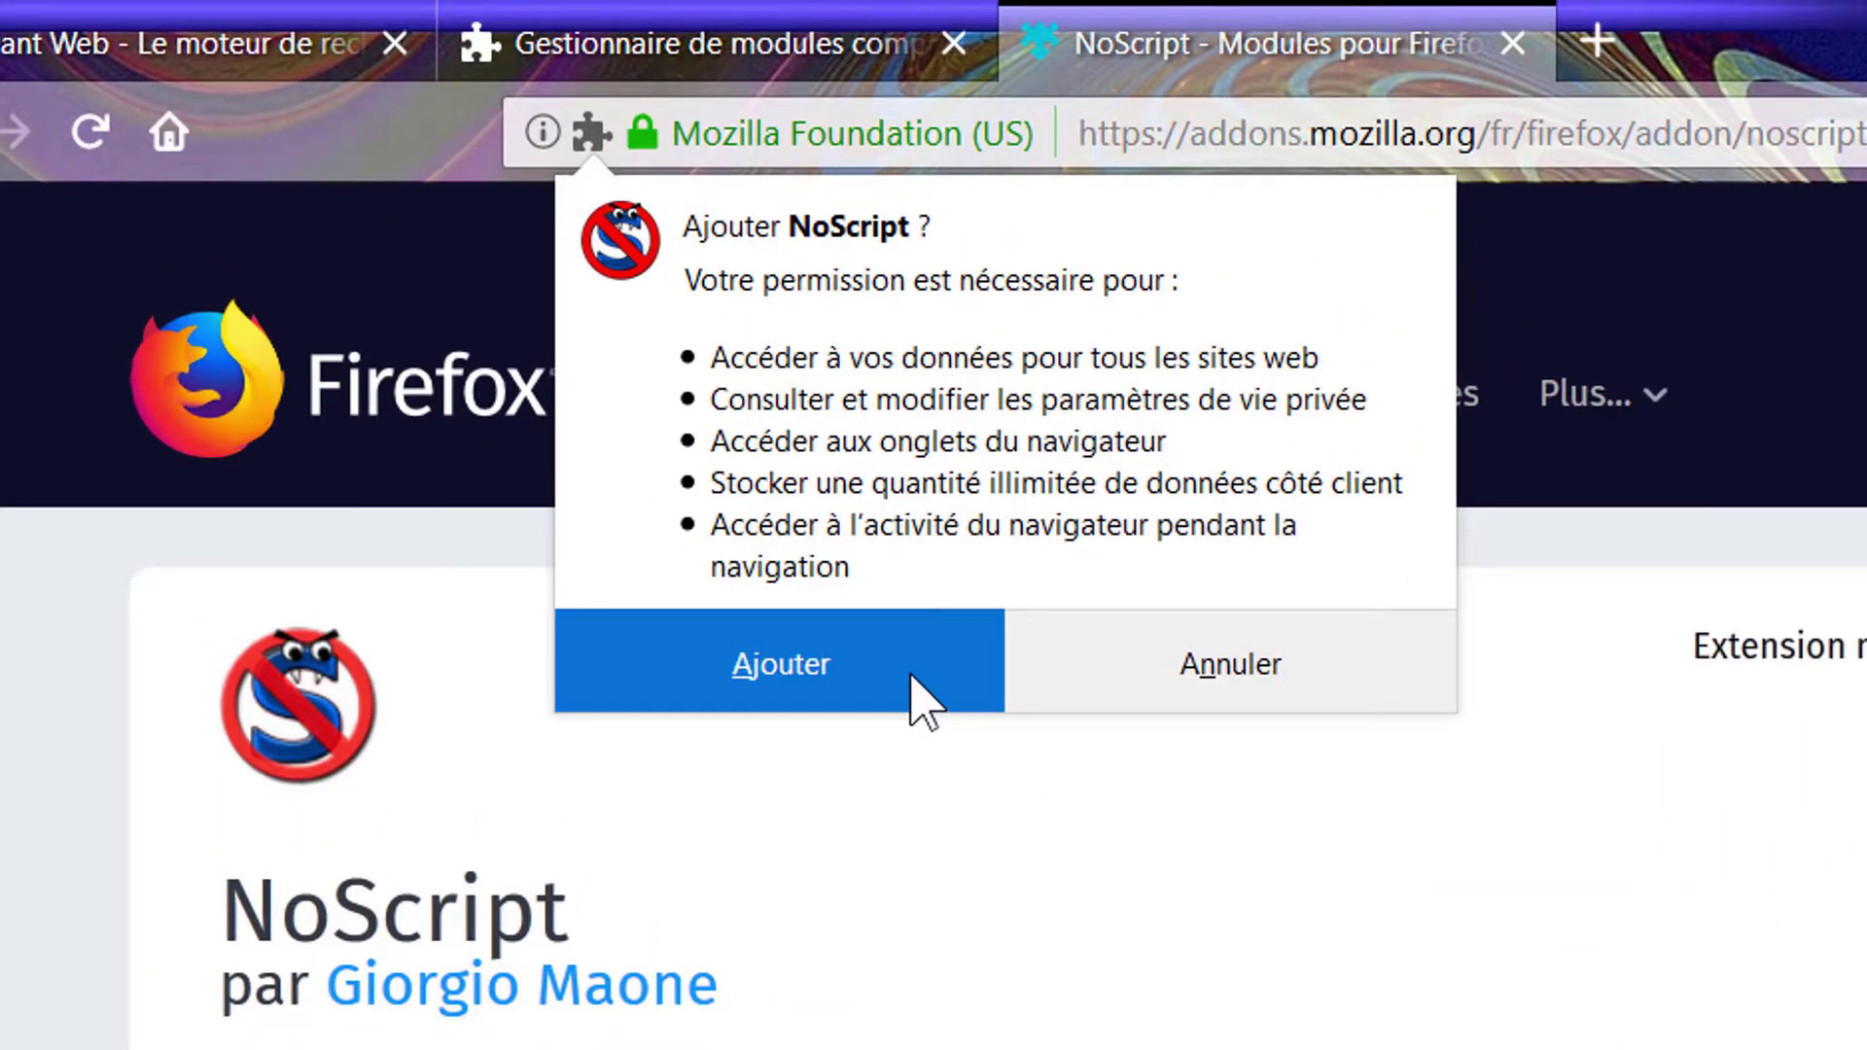
pyautogui.click(924, 700)
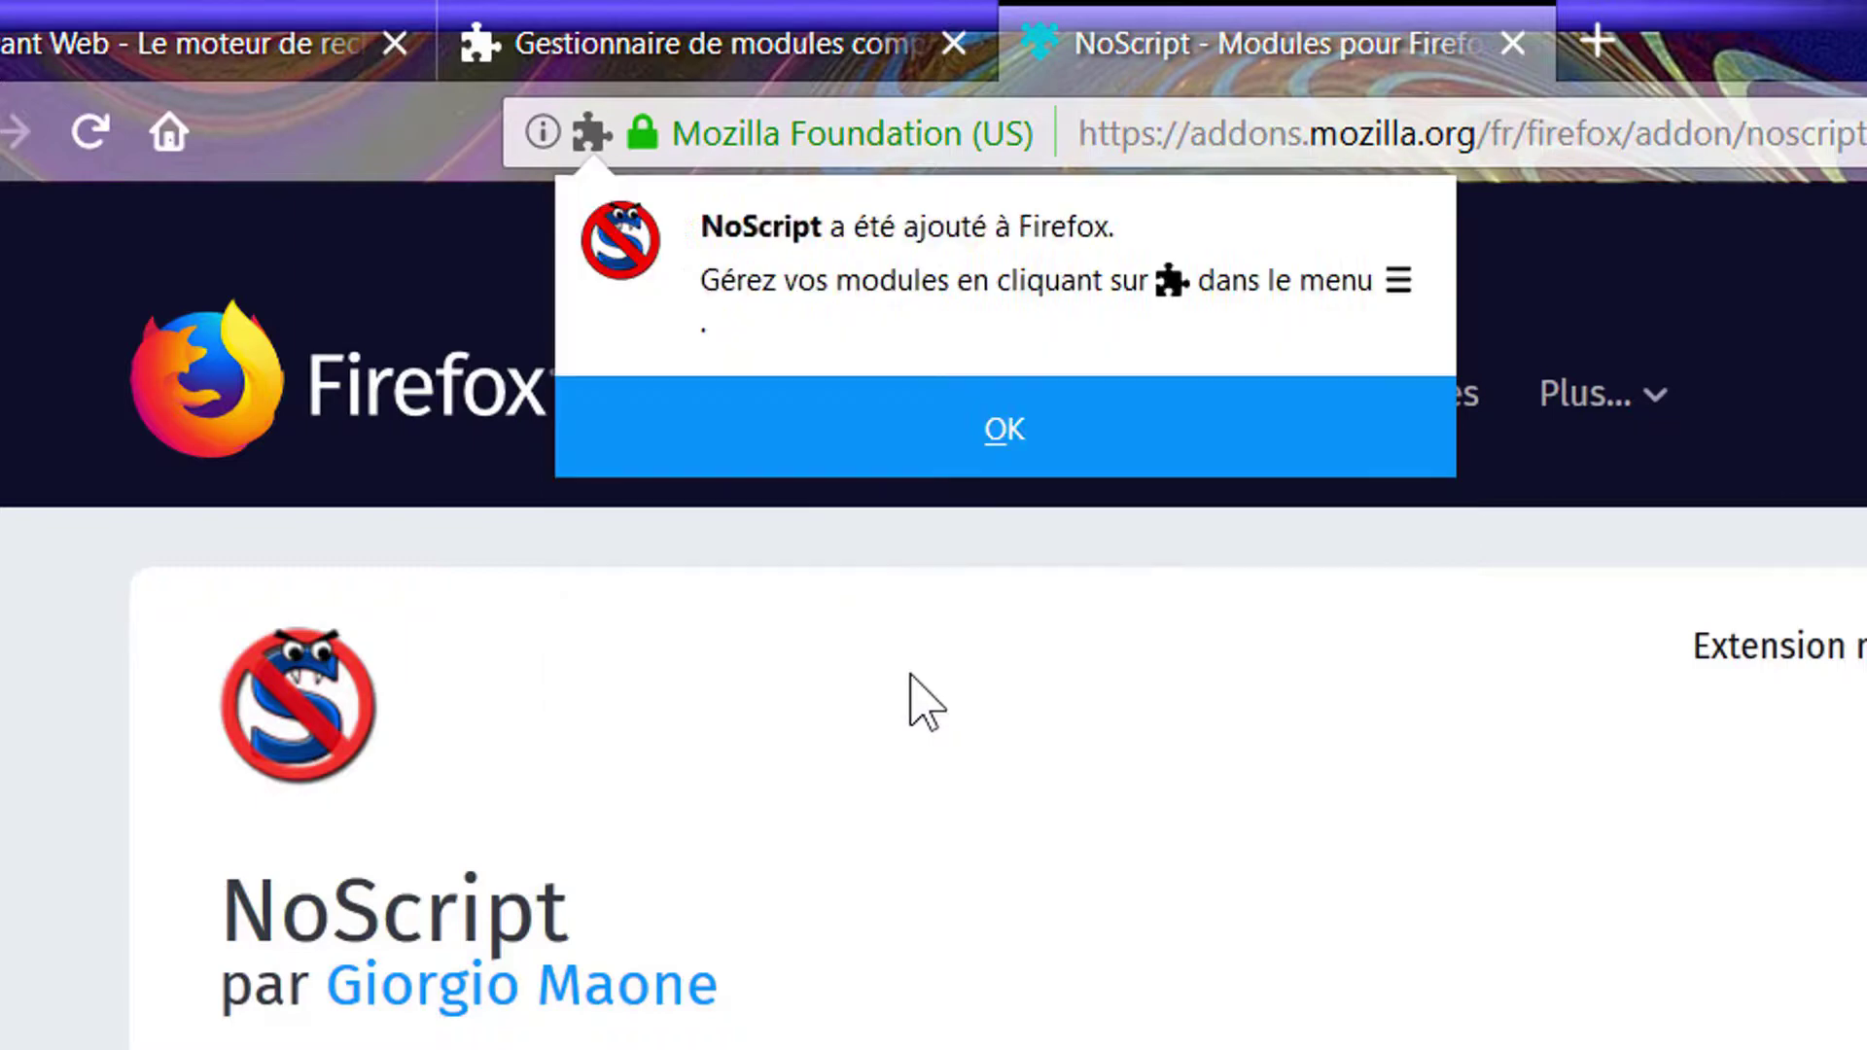
pyautogui.click(1003, 430)
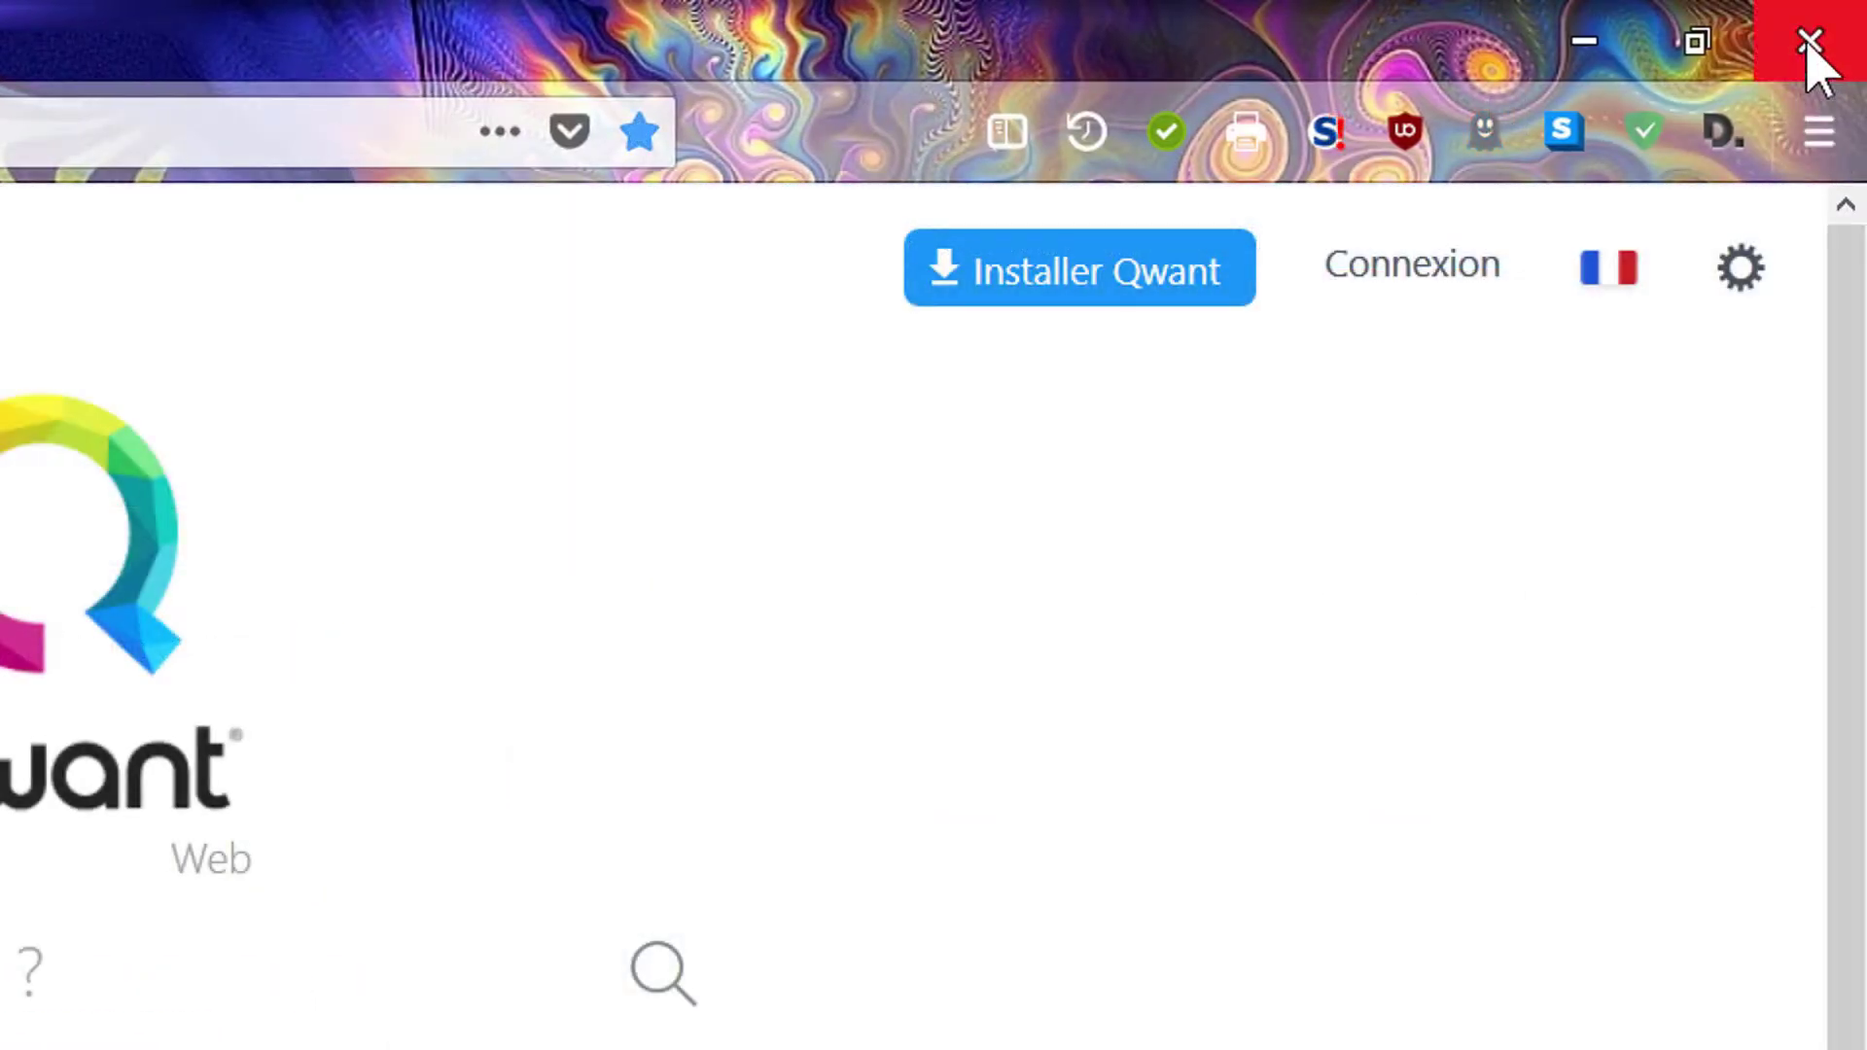
pyautogui.click(1809, 43)
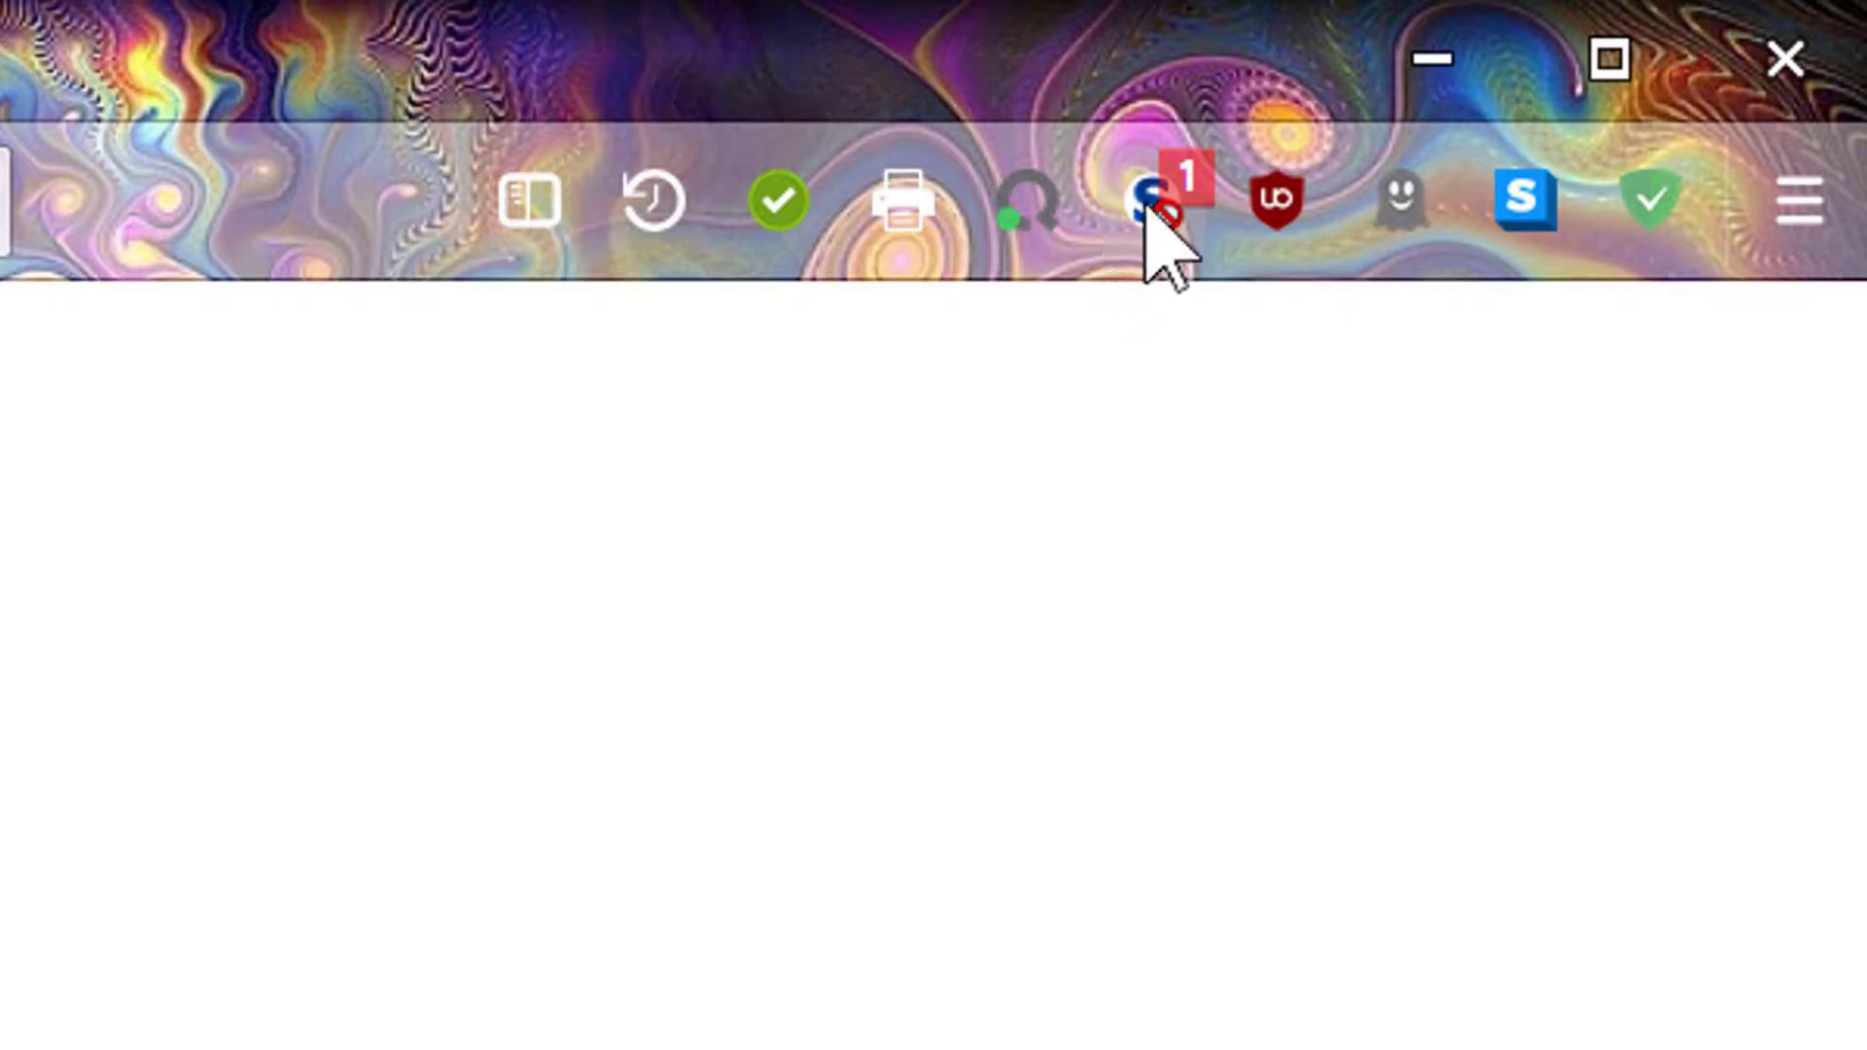
# - Mark qwant.com as TRUSTED in NoScript
pyautogui.click(1185, 194)
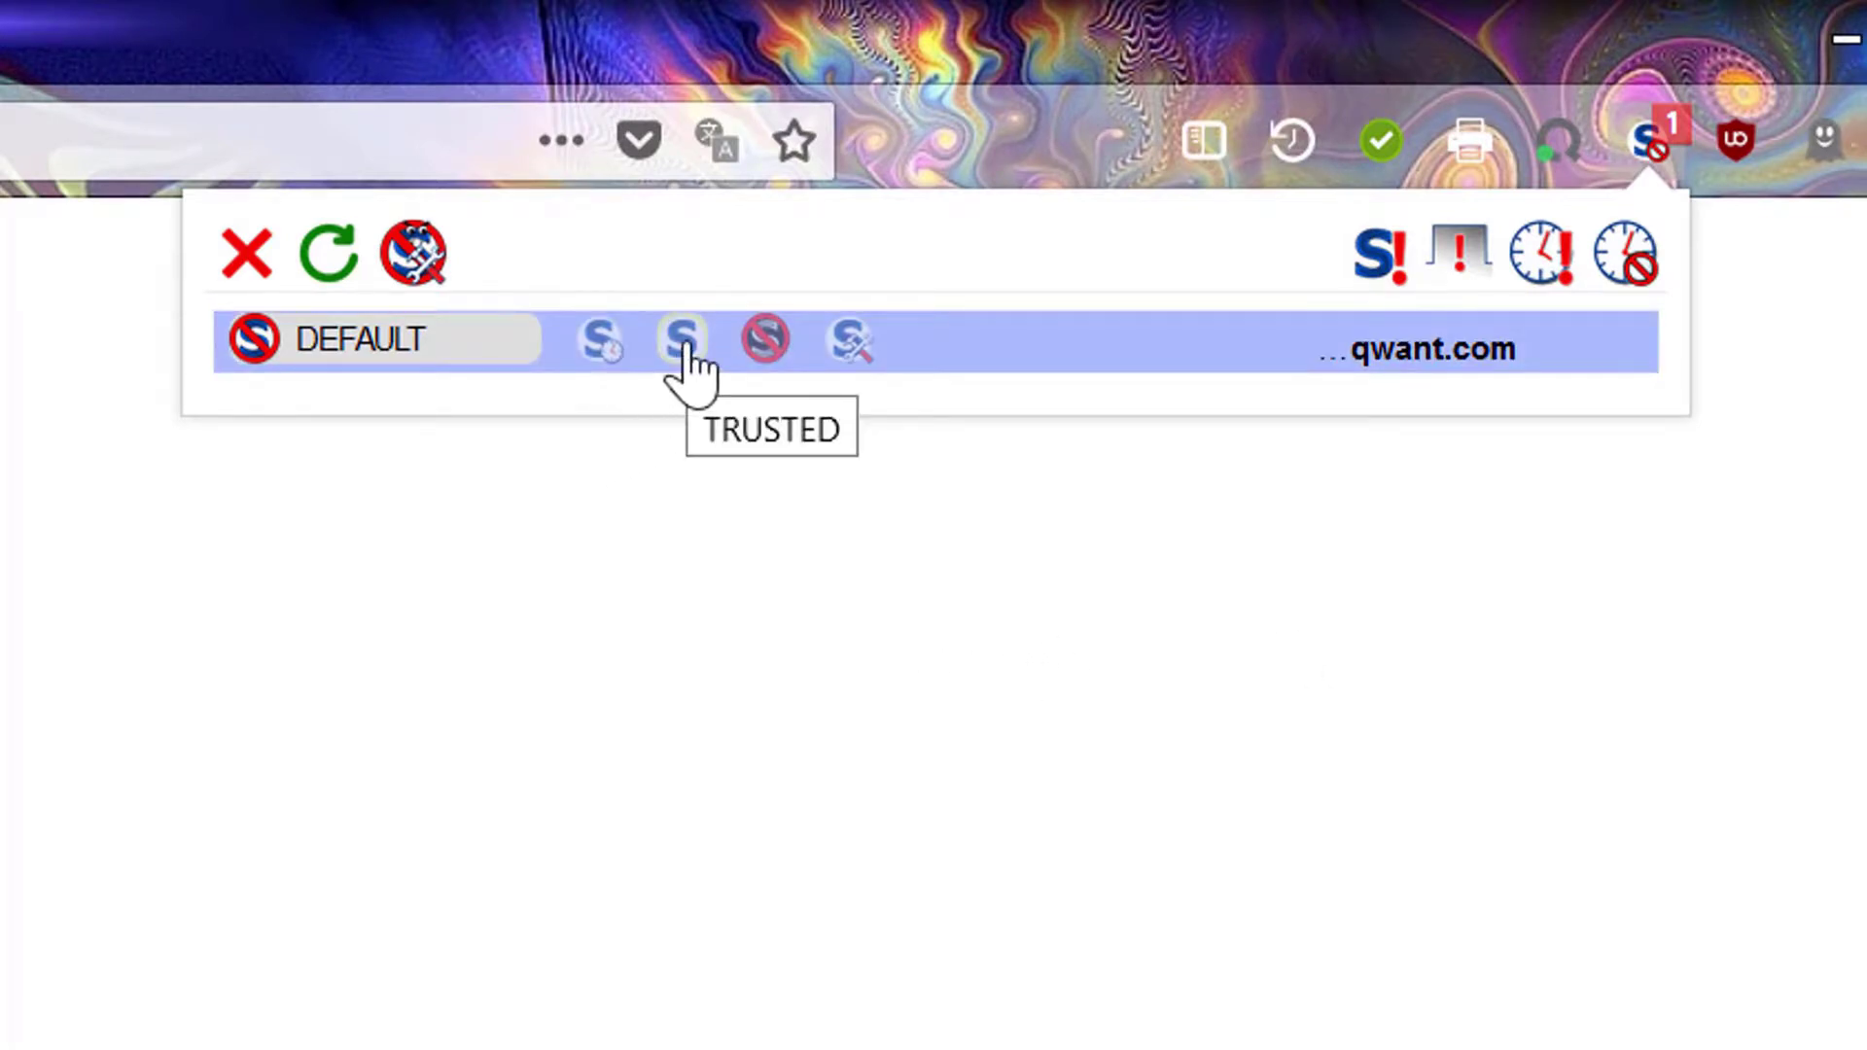
pyautogui.click(684, 340)
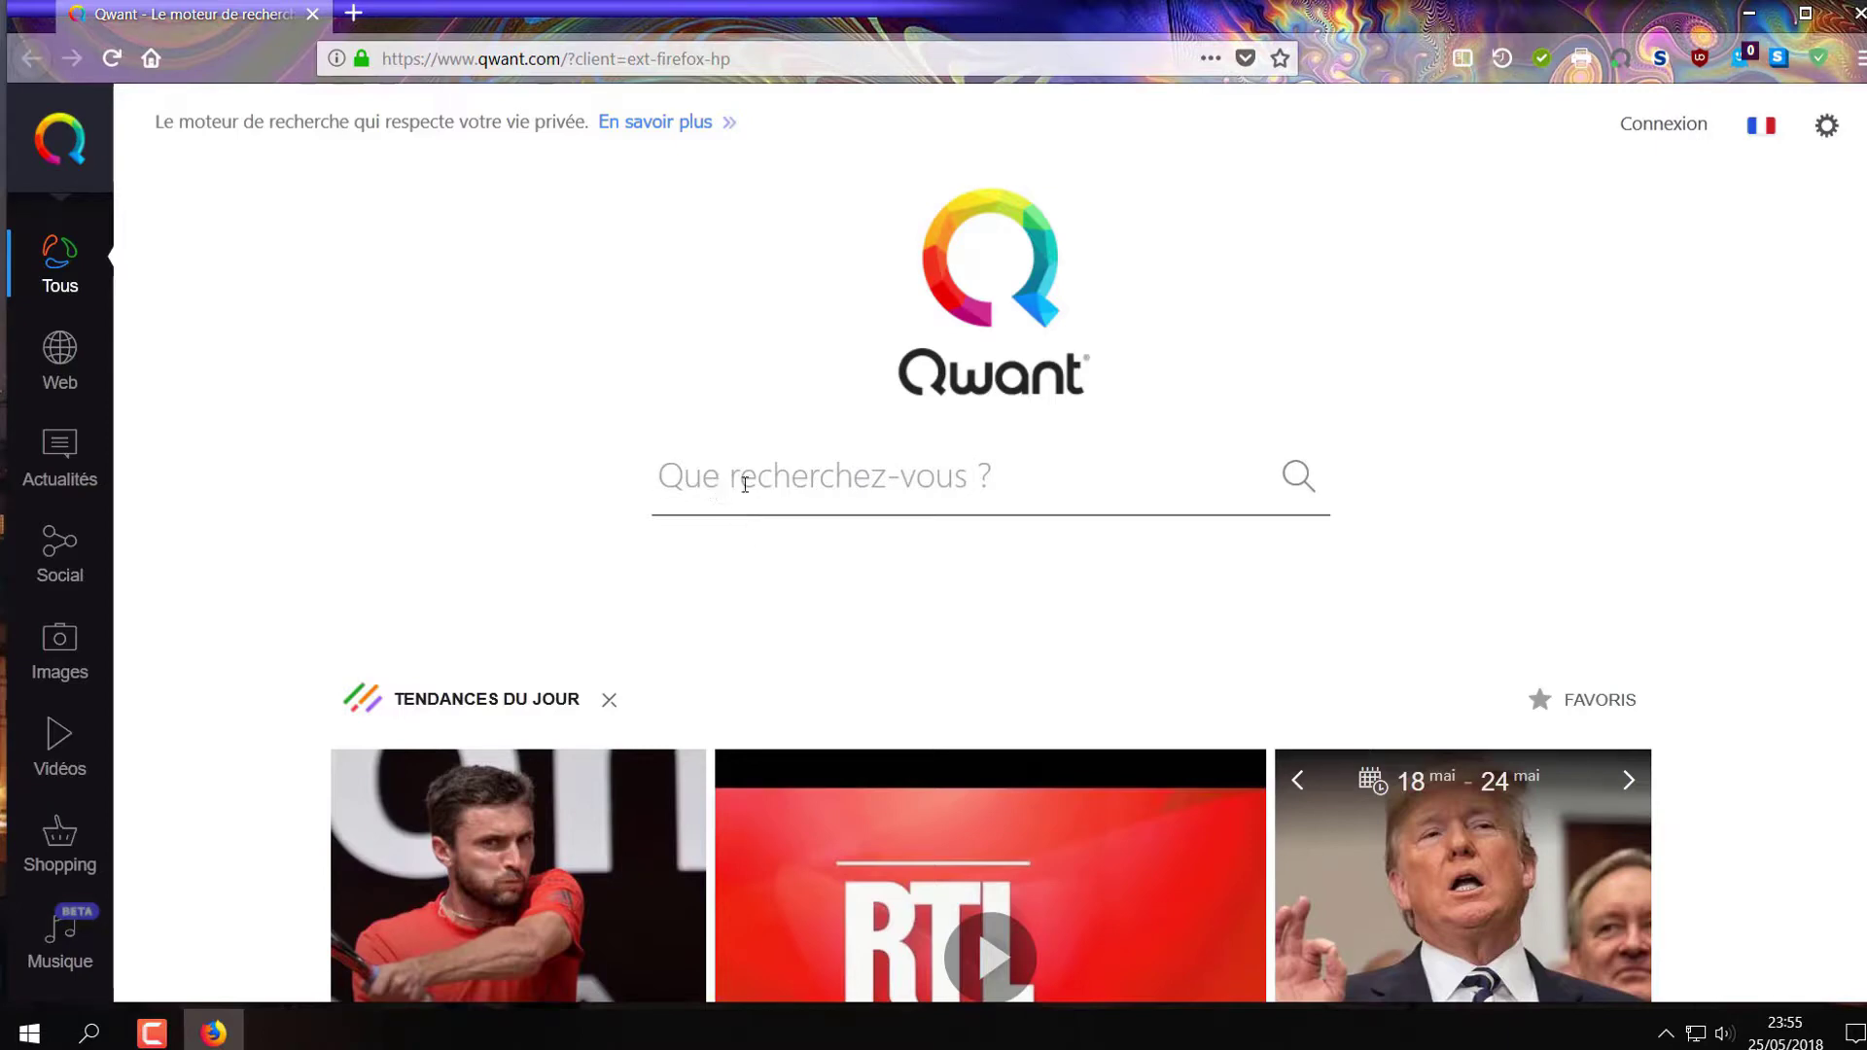
# - Find the leboncoin site through a Qwant search for "leboncoin" and open its OFFRES listings
pyautogui.write('l')
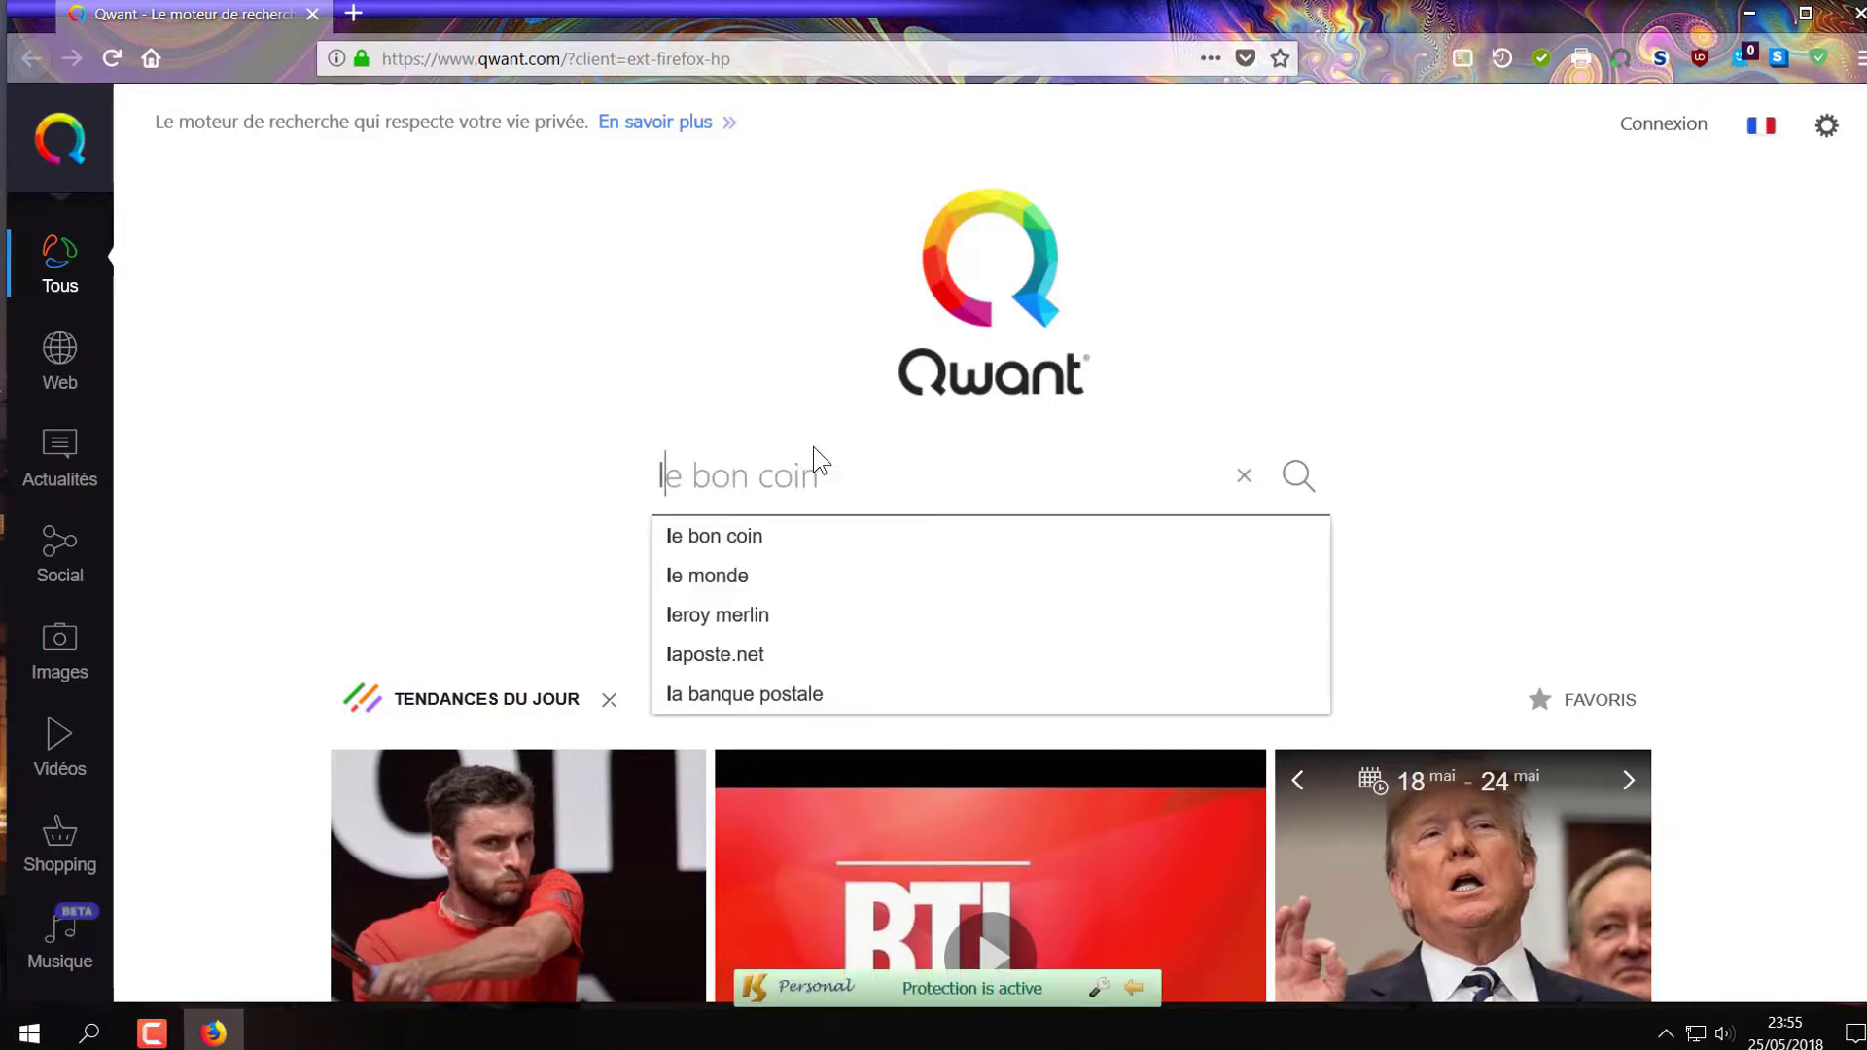
pyautogui.write('eboncoin')
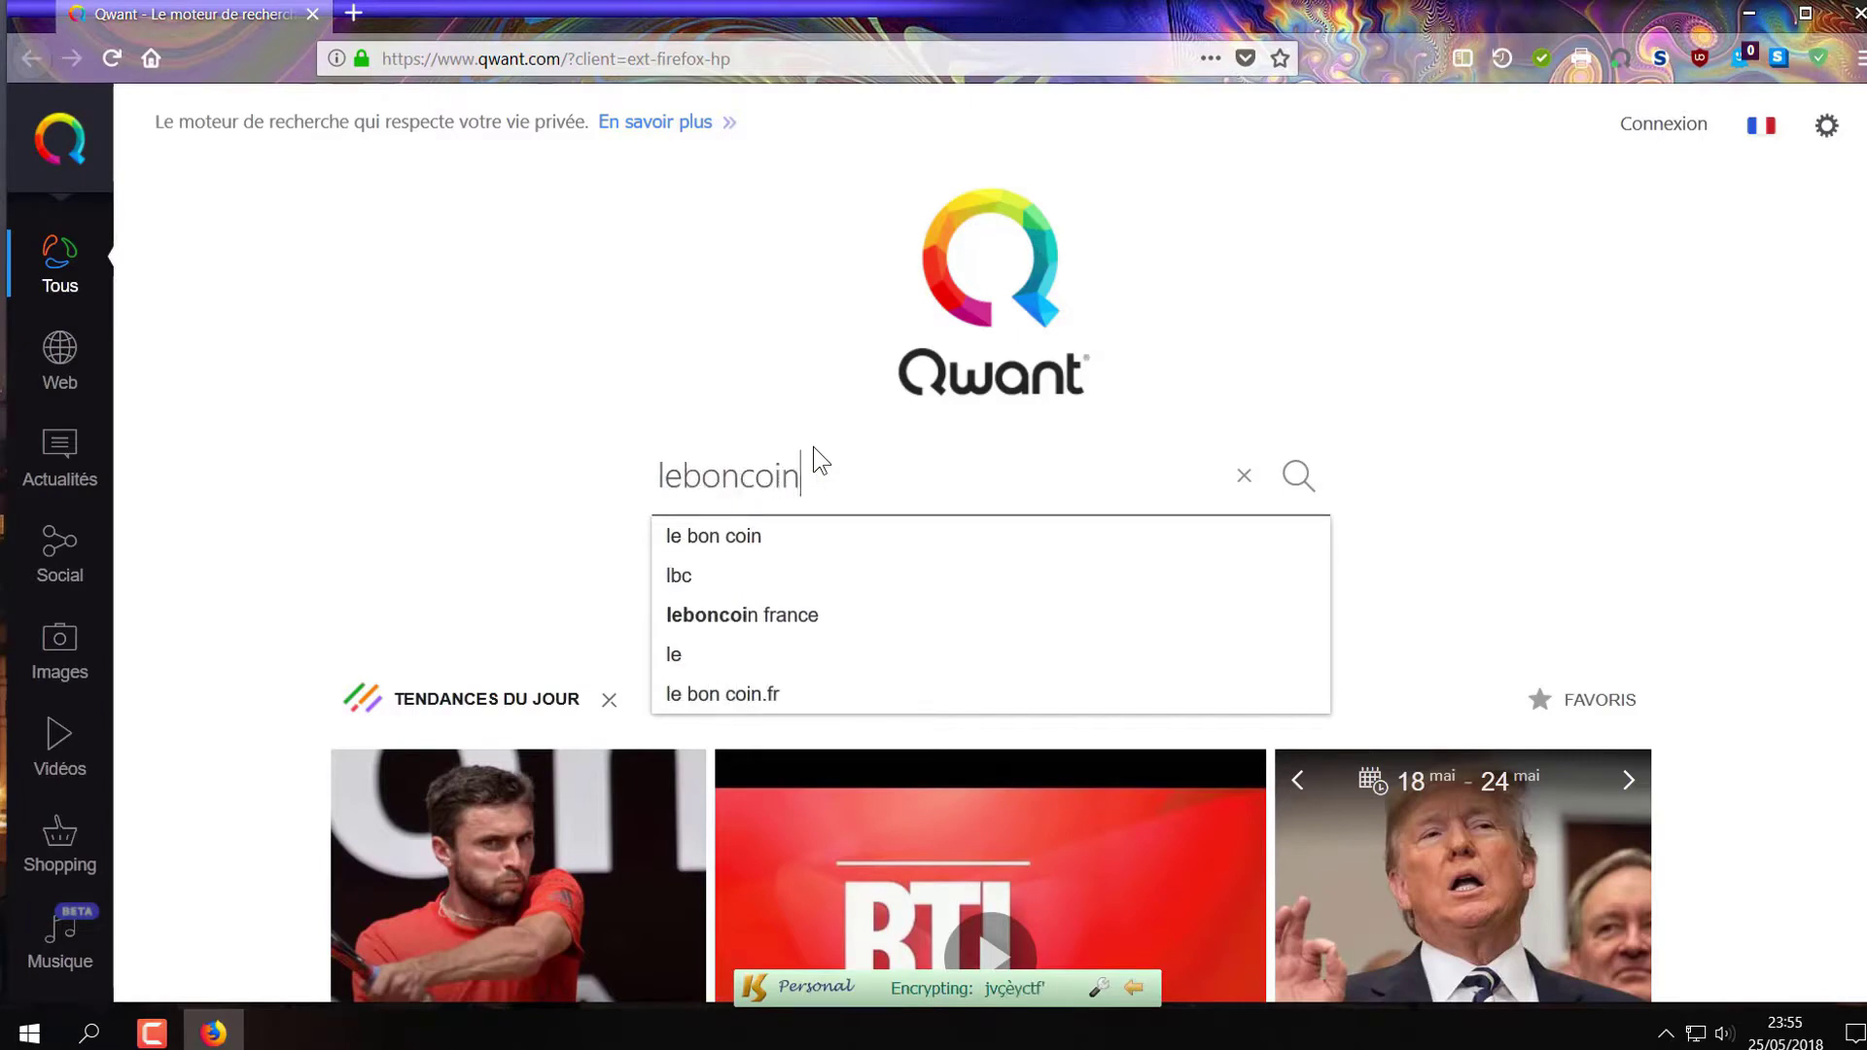
pyautogui.press('Return')
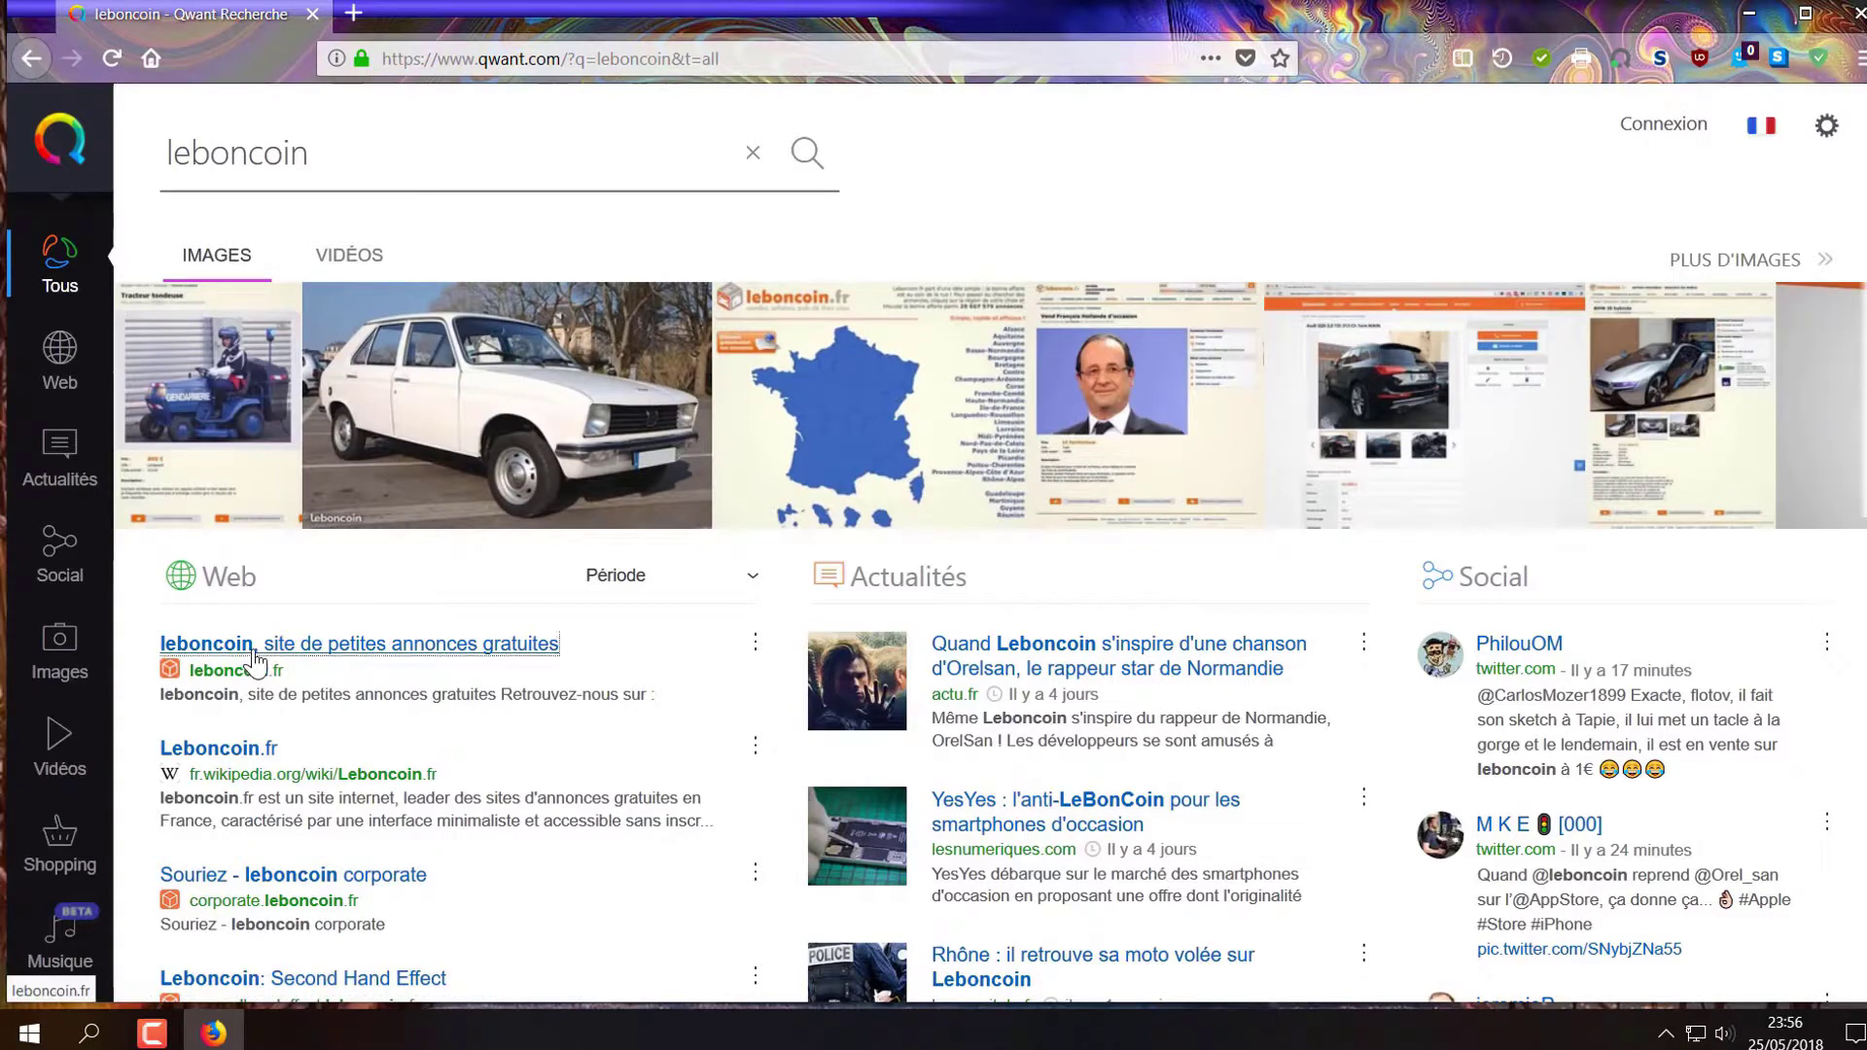
pyautogui.click(208, 645)
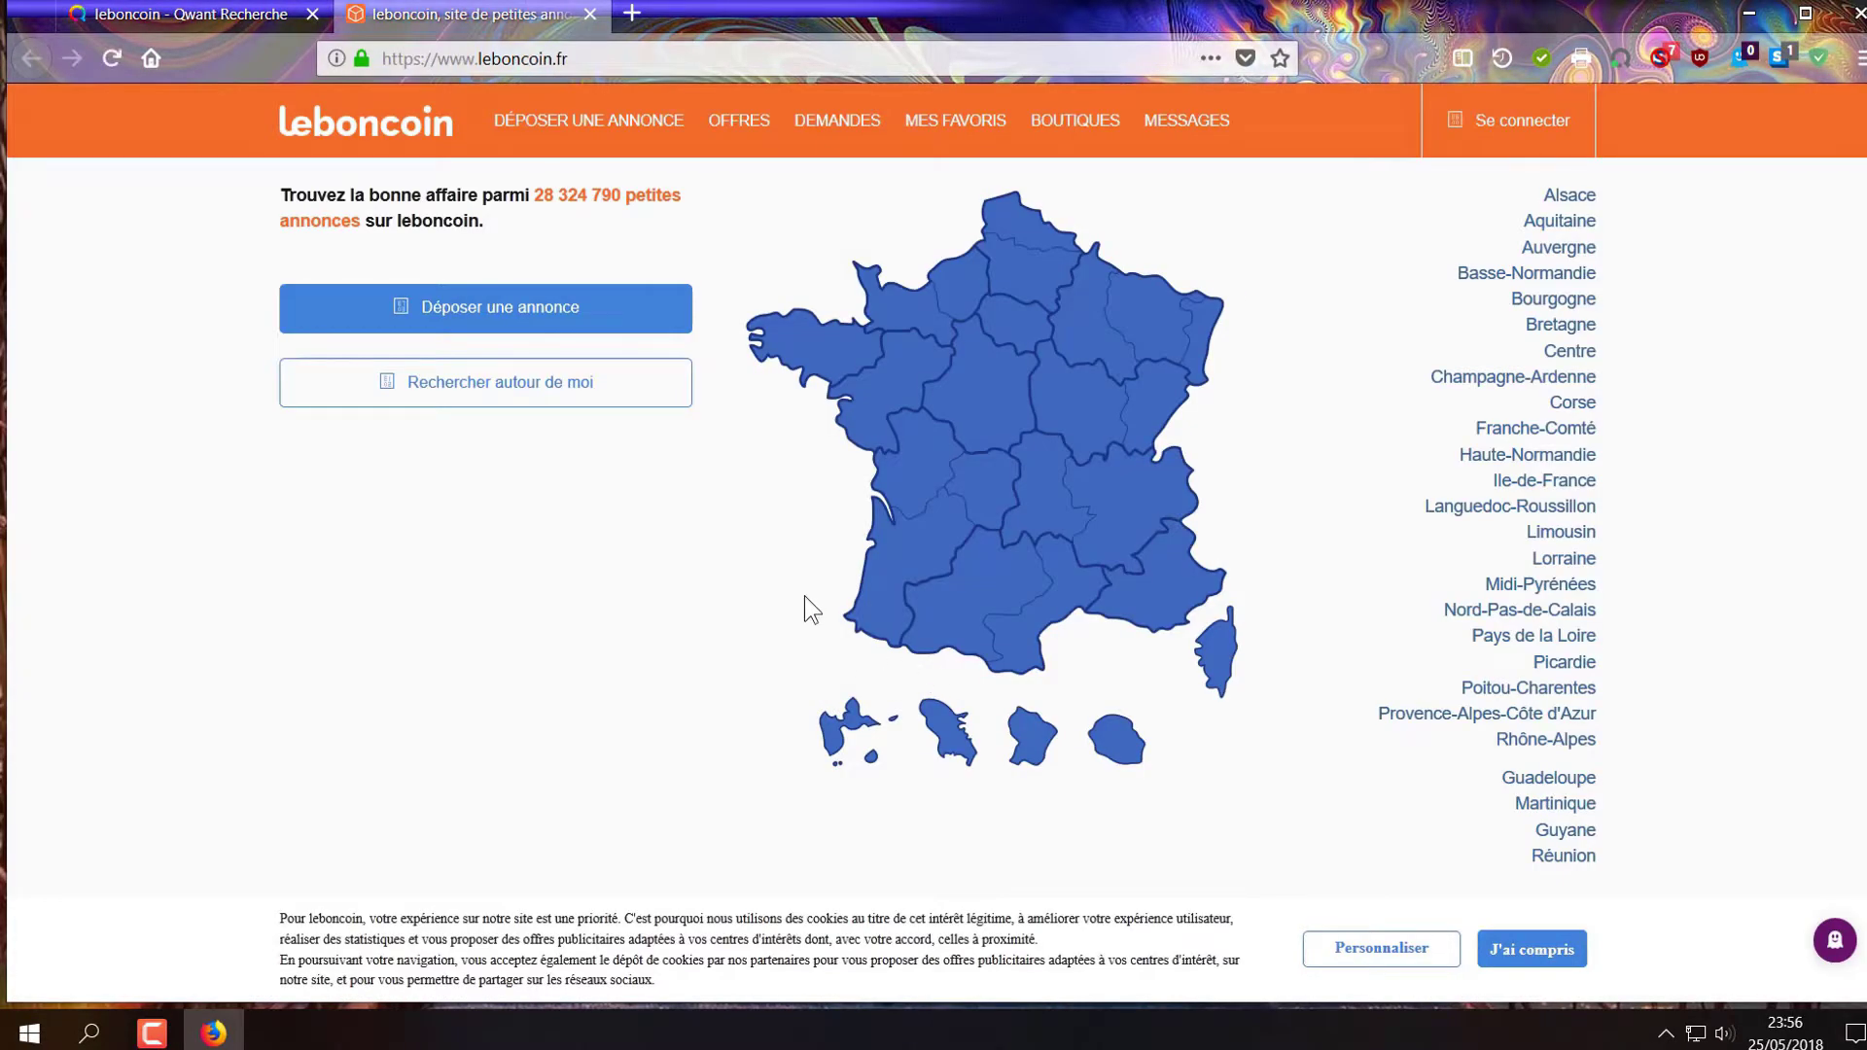
pyautogui.click(737, 120)
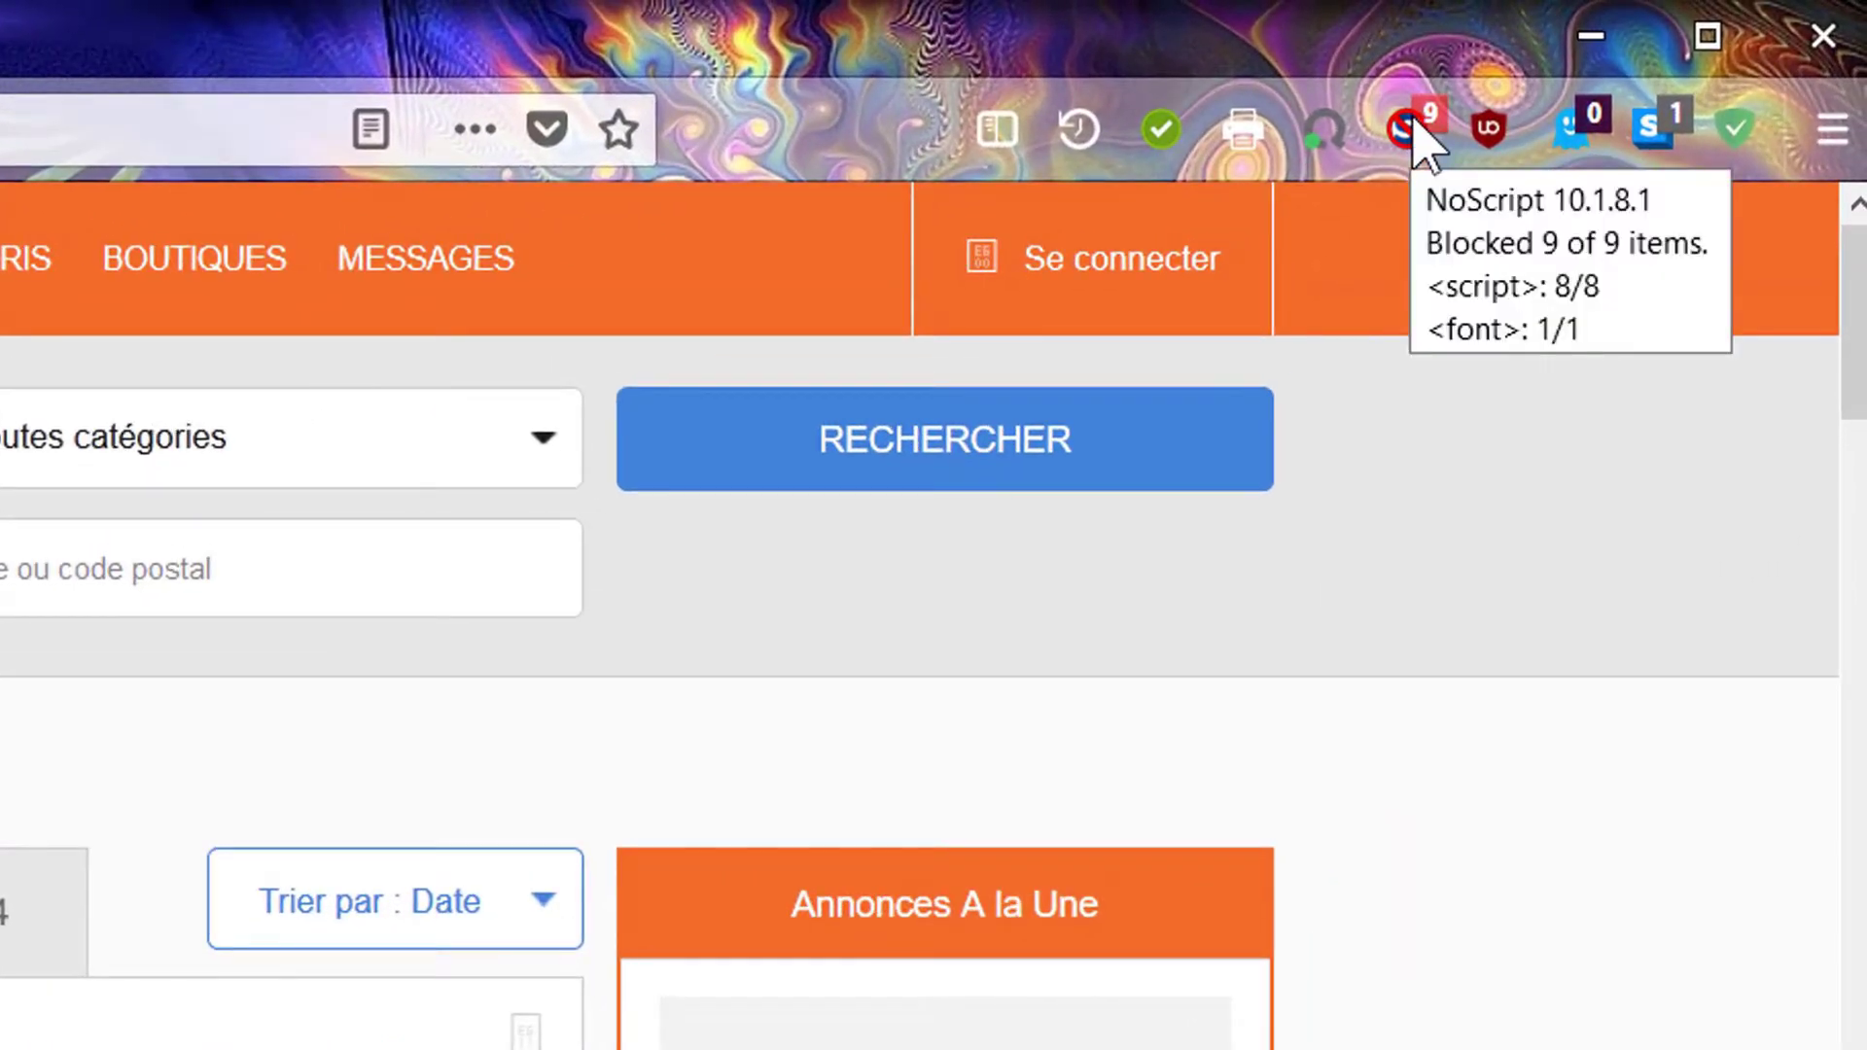
# - Mark leboncoin.fr as TRUSTED in NoScript and dismiss the permissions popup to apply it
pyautogui.click(1408, 128)
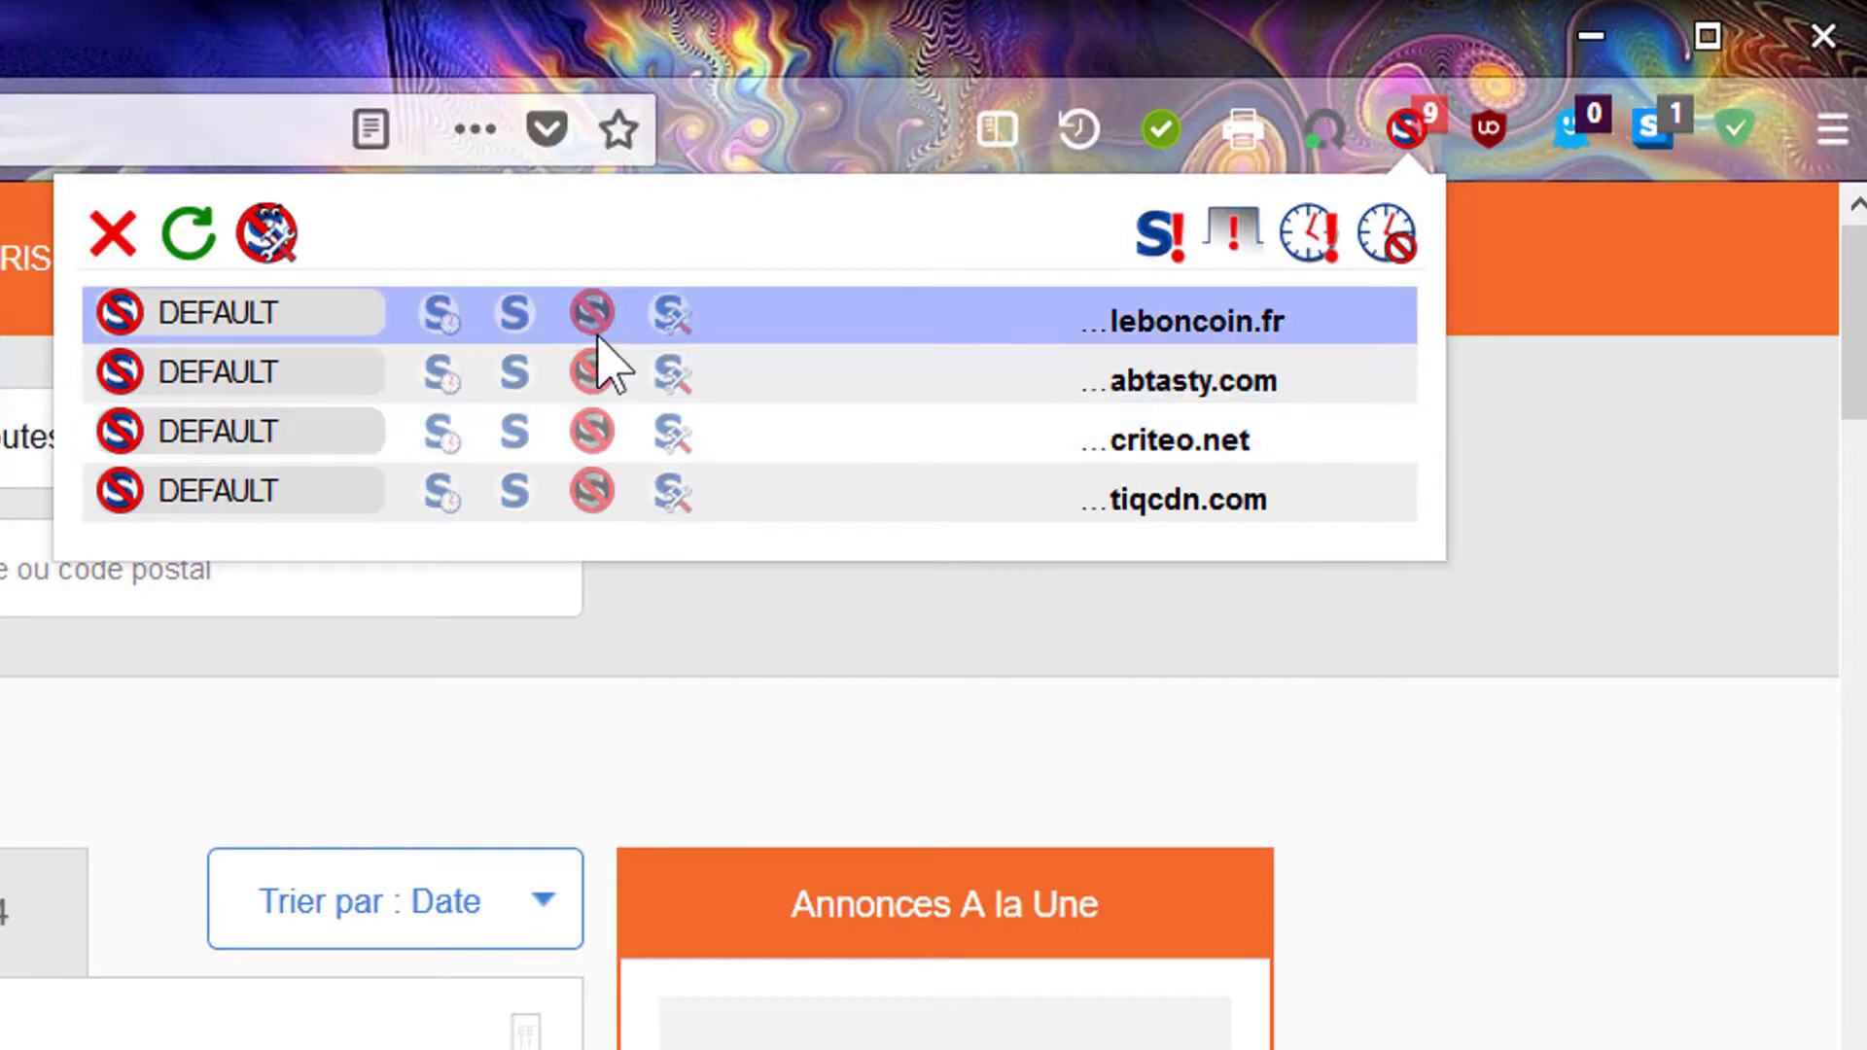
pyautogui.click(533, 326)
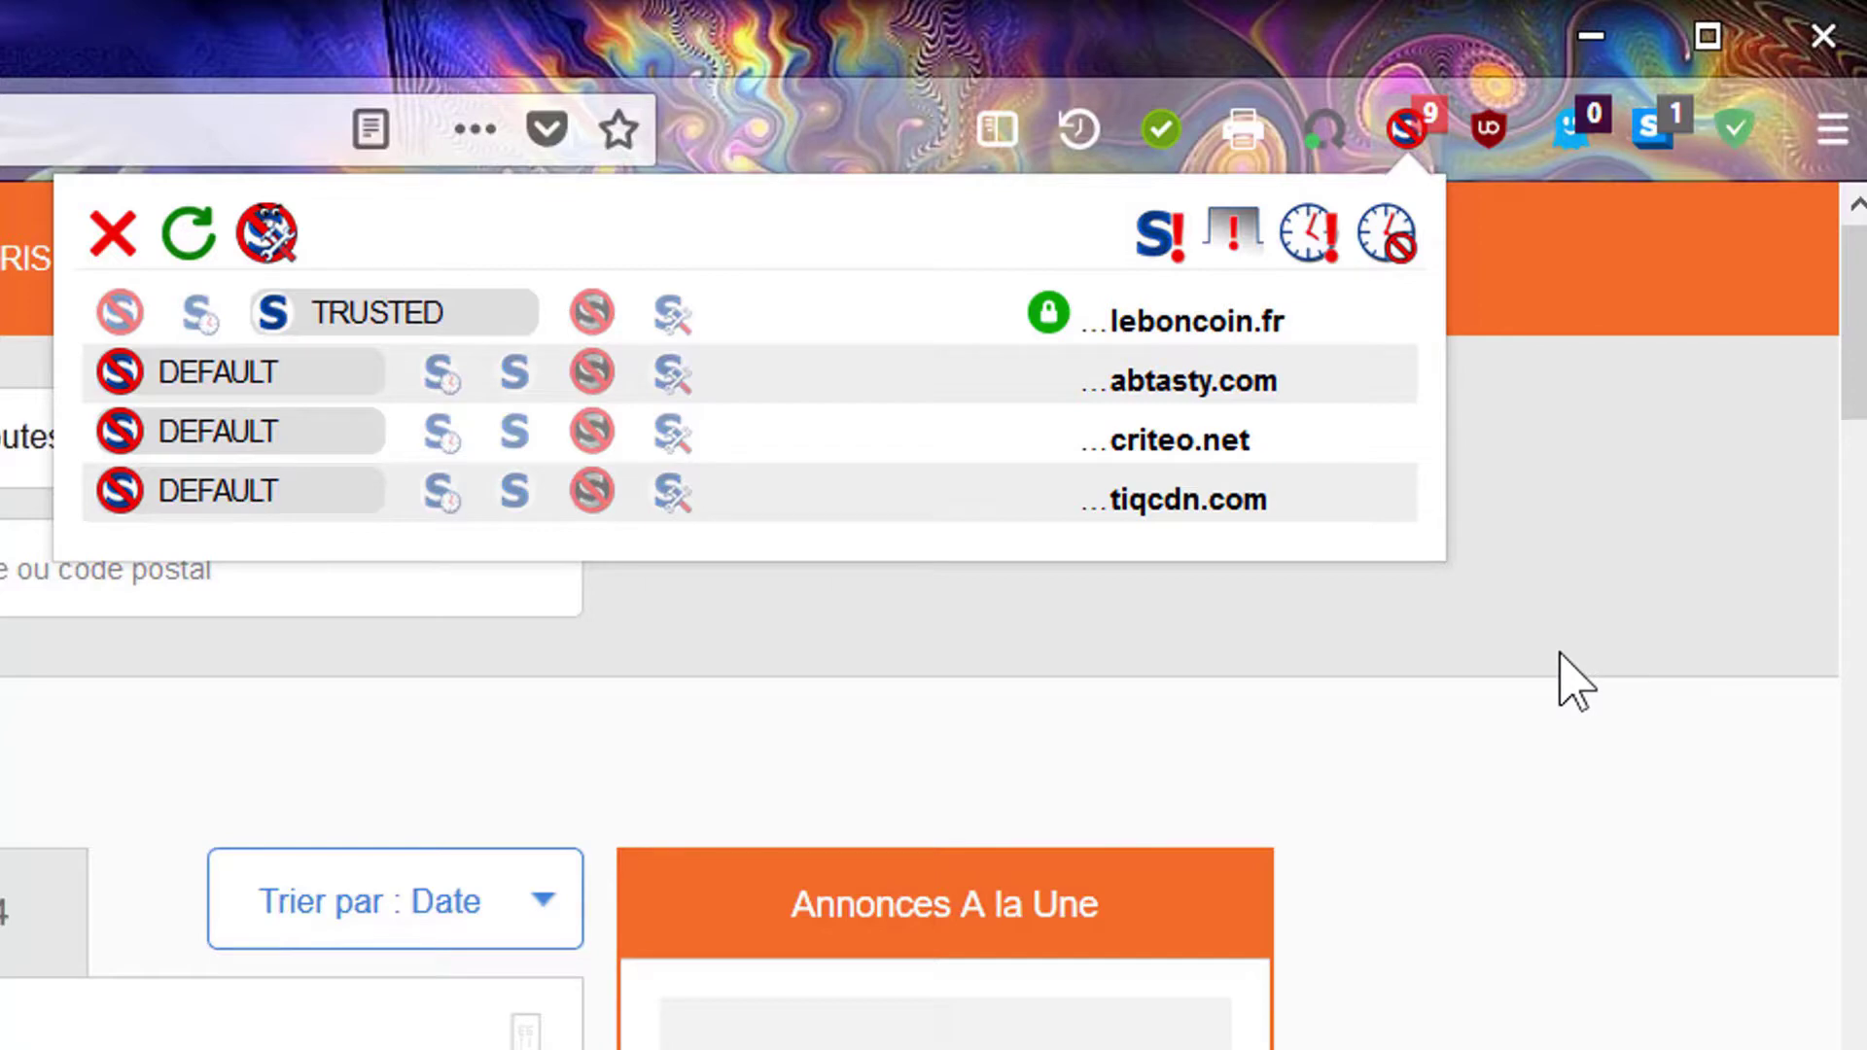
pyautogui.click(1566, 744)
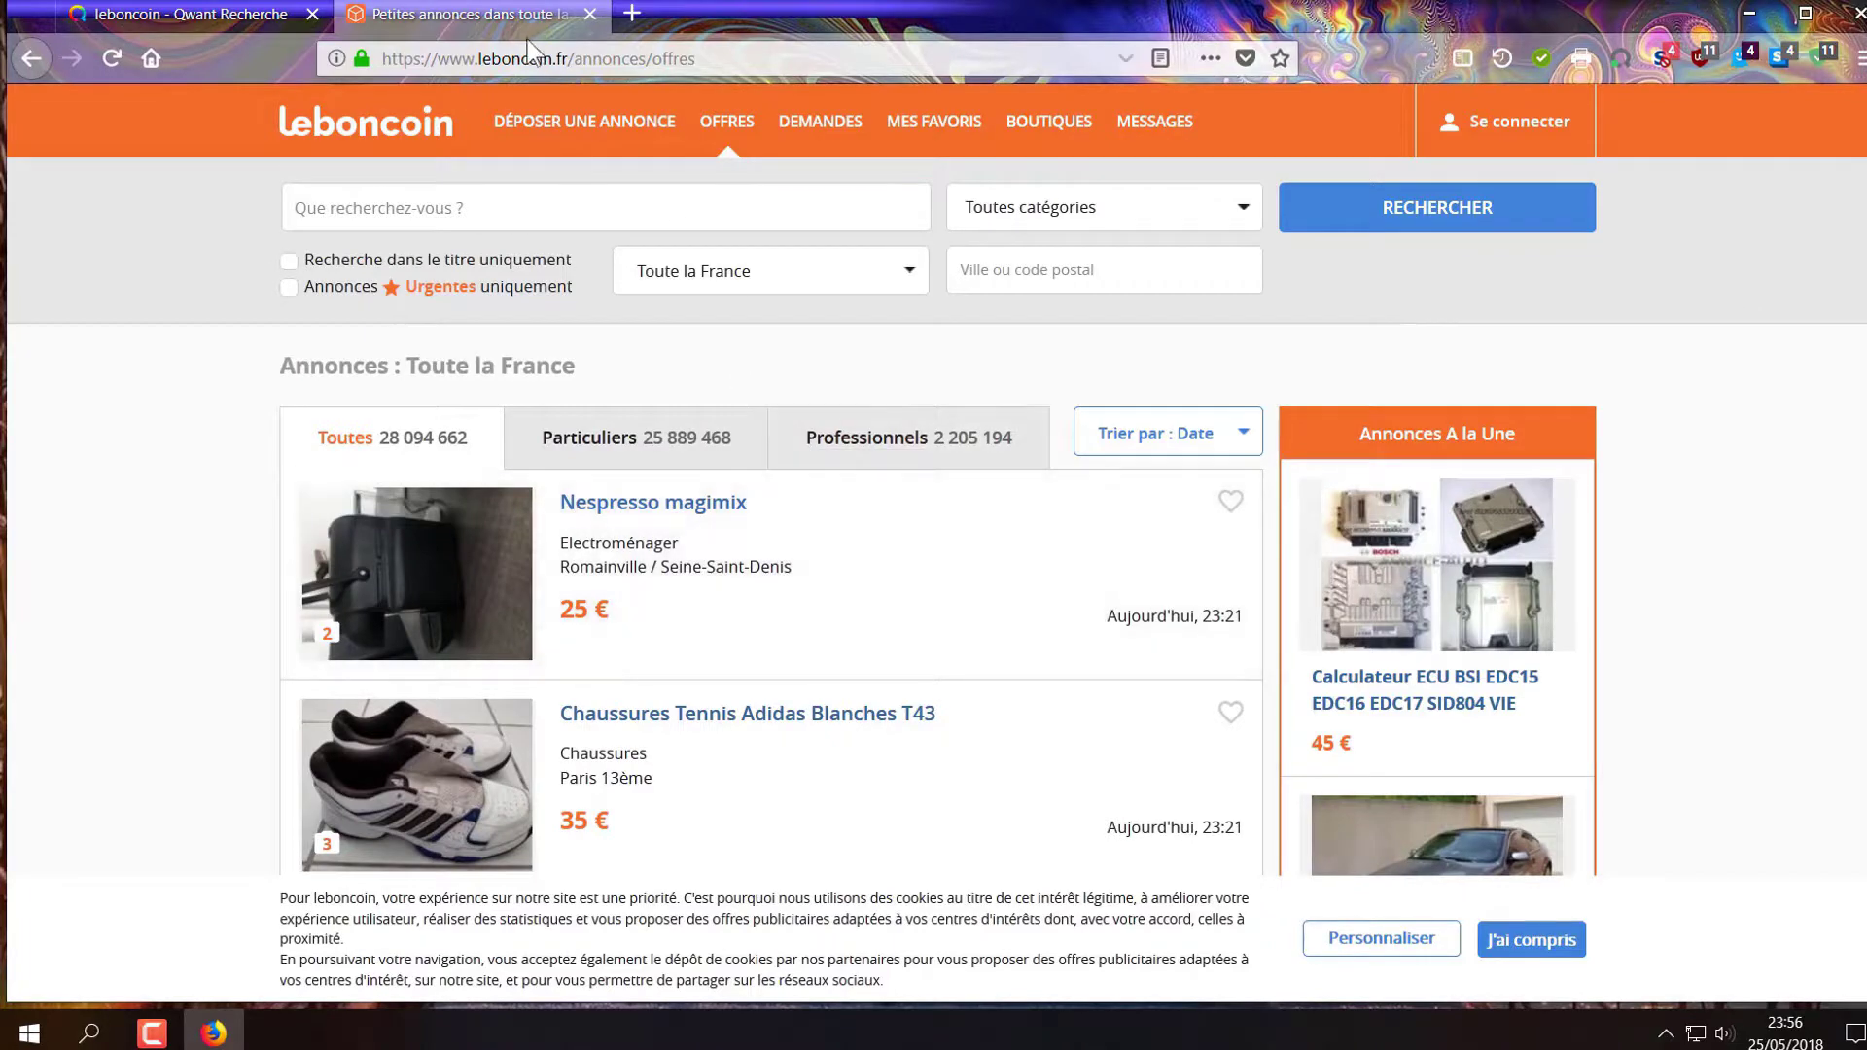
# - Open the featured ad "Maison et ses dépendances agricoles" from the OFFRES listings and examine its photos and description
pyautogui.click(726, 134)
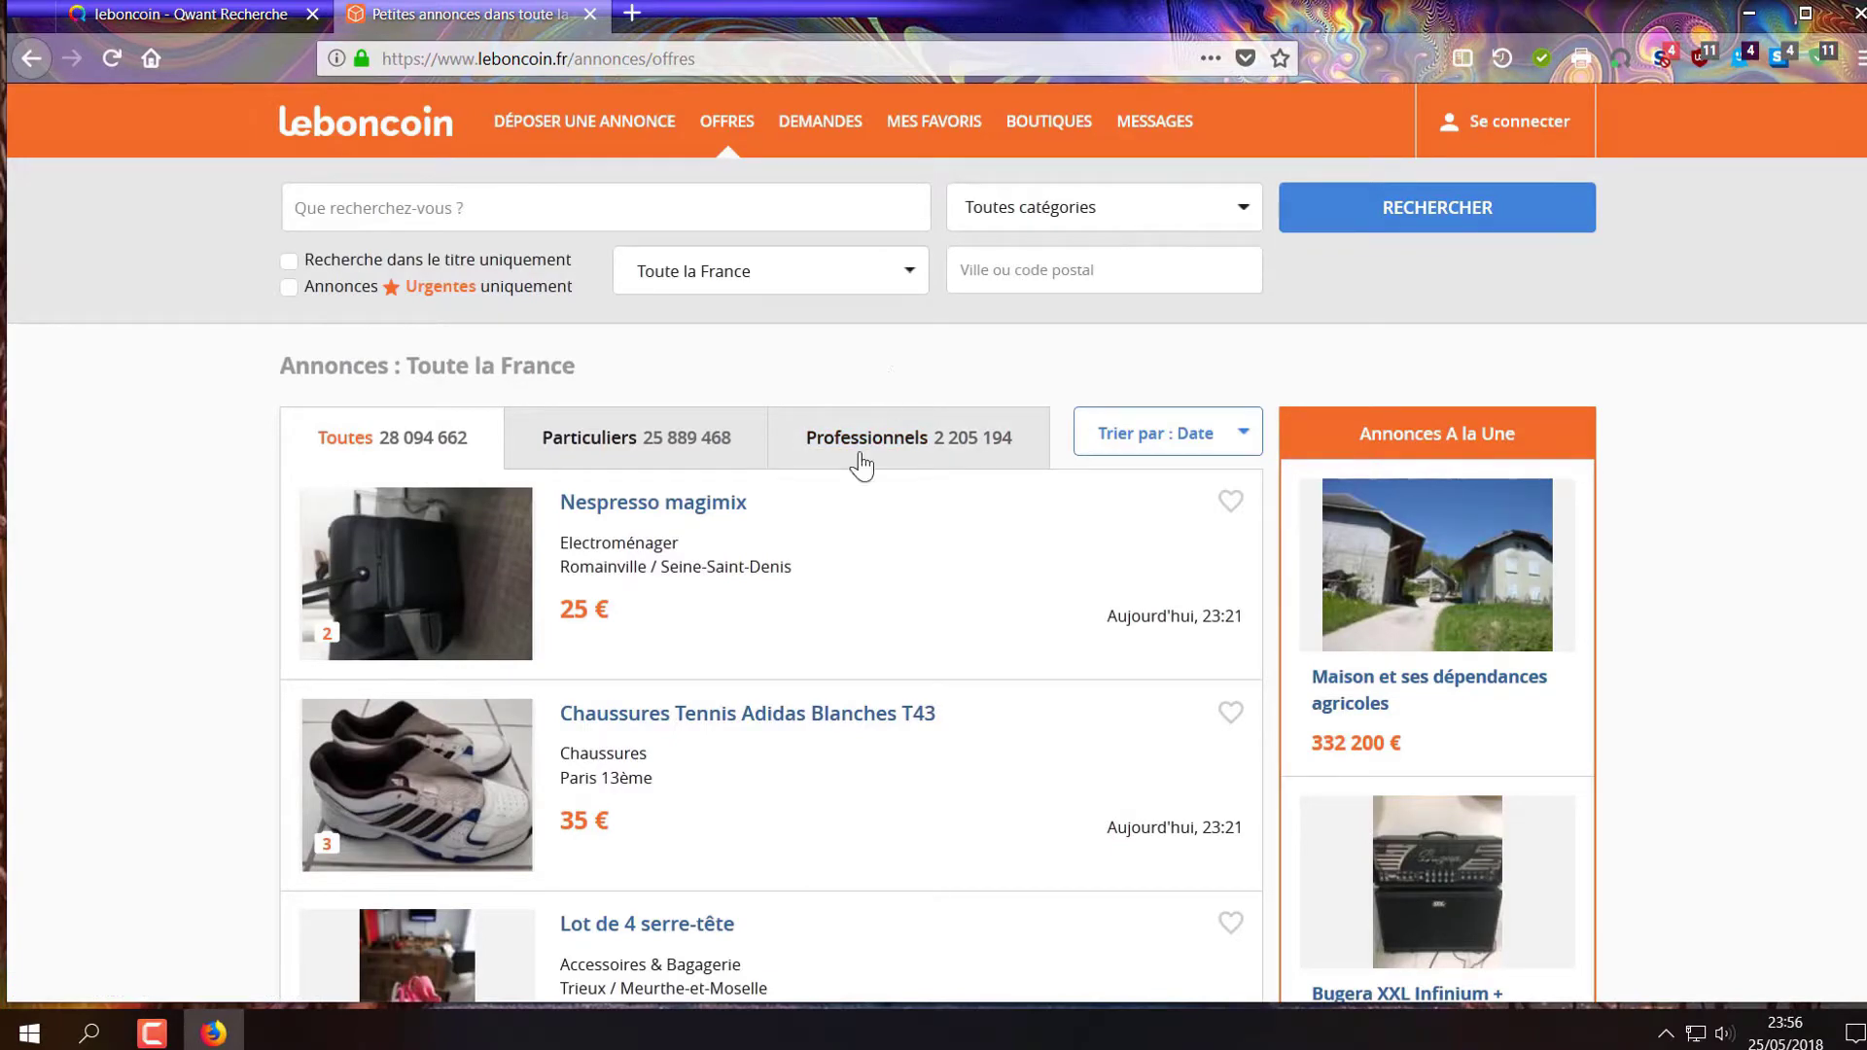
pyautogui.click(1416, 530)
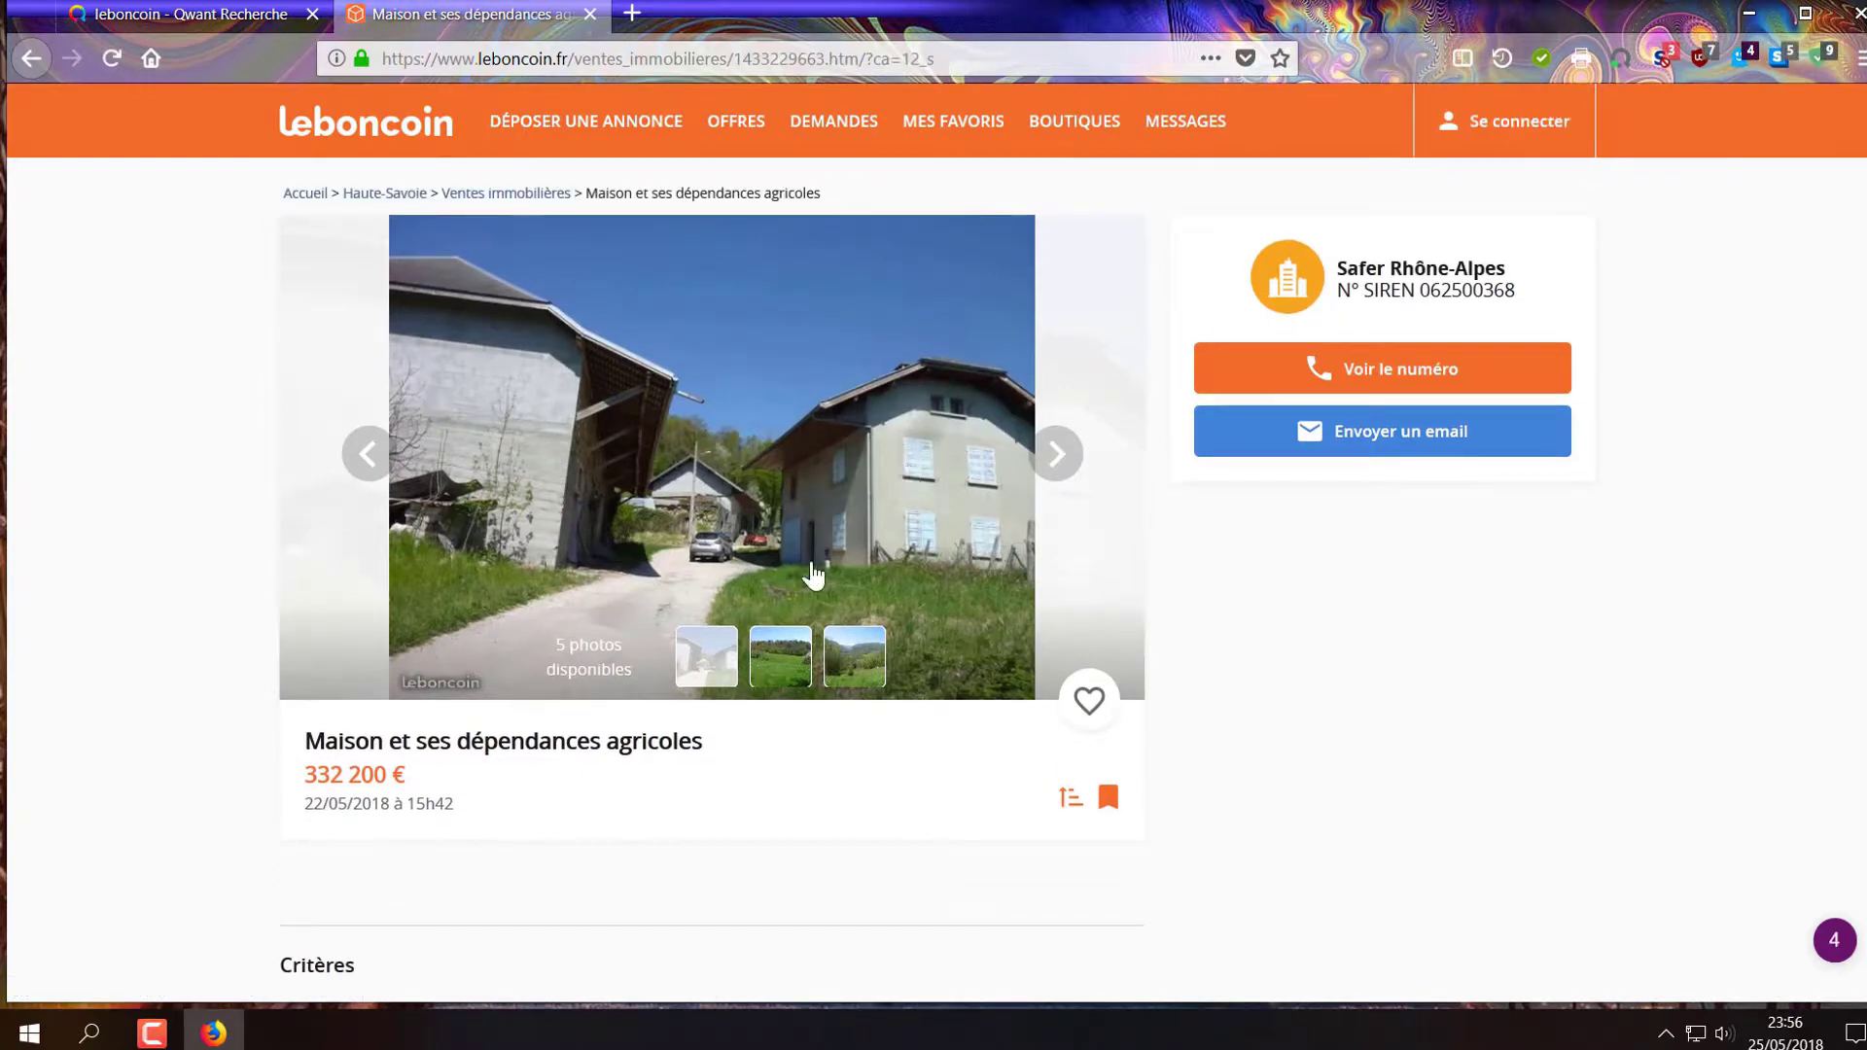
pyautogui.click(781, 662)
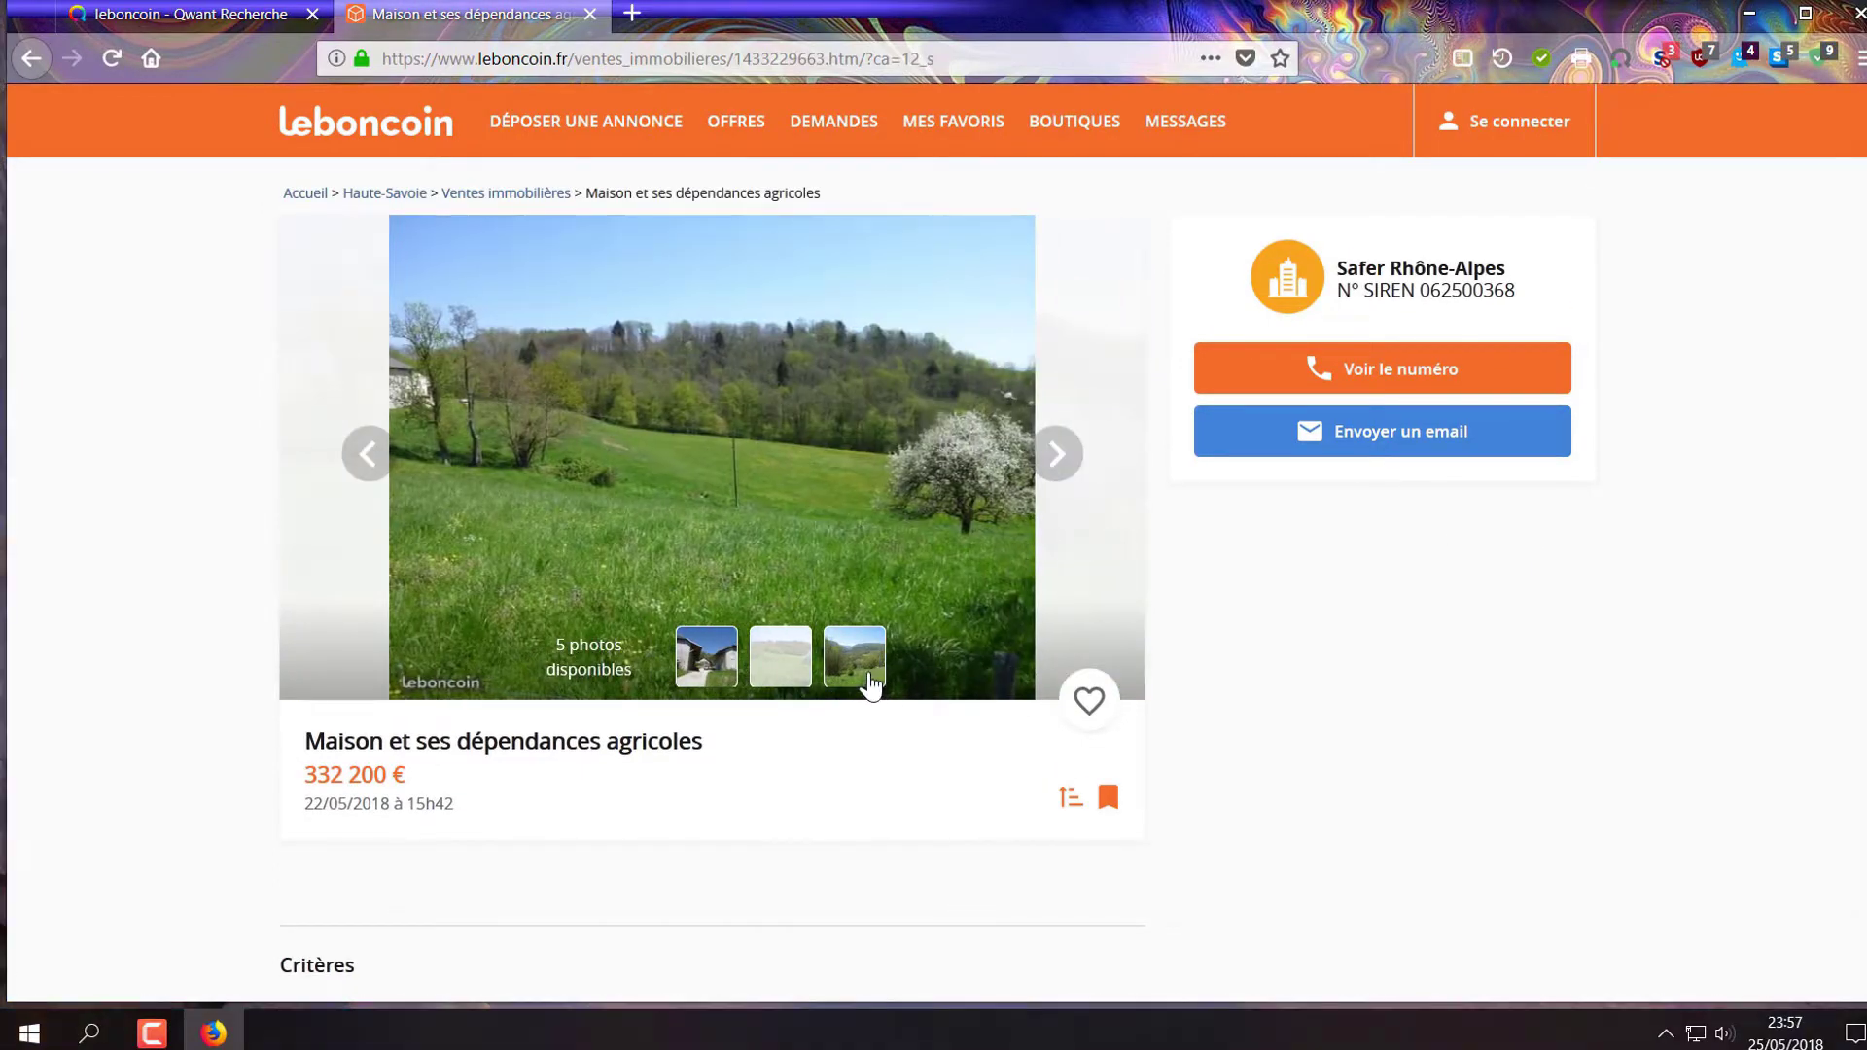
pyautogui.click(867, 681)
pyautogui.scroll(-10, 825, 502)
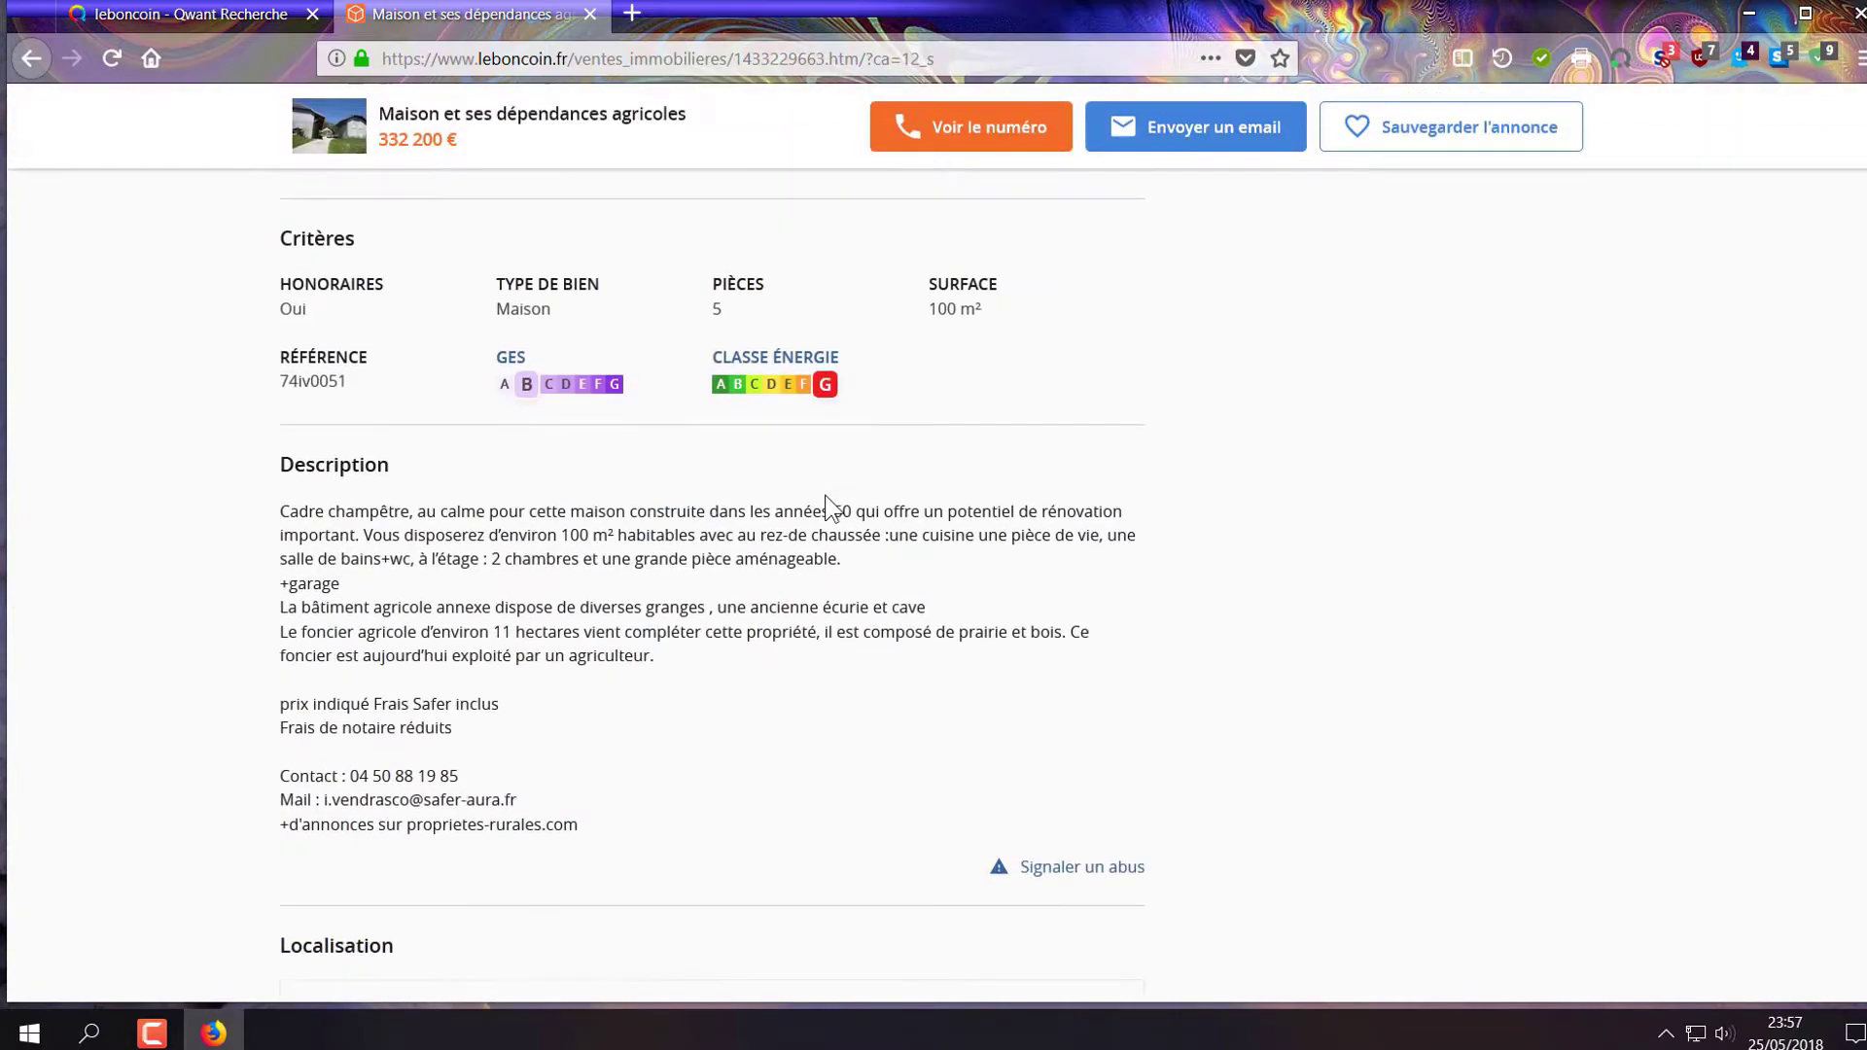
pyautogui.scroll(-3, 825, 501)
pyautogui.scroll(12, 825, 502)
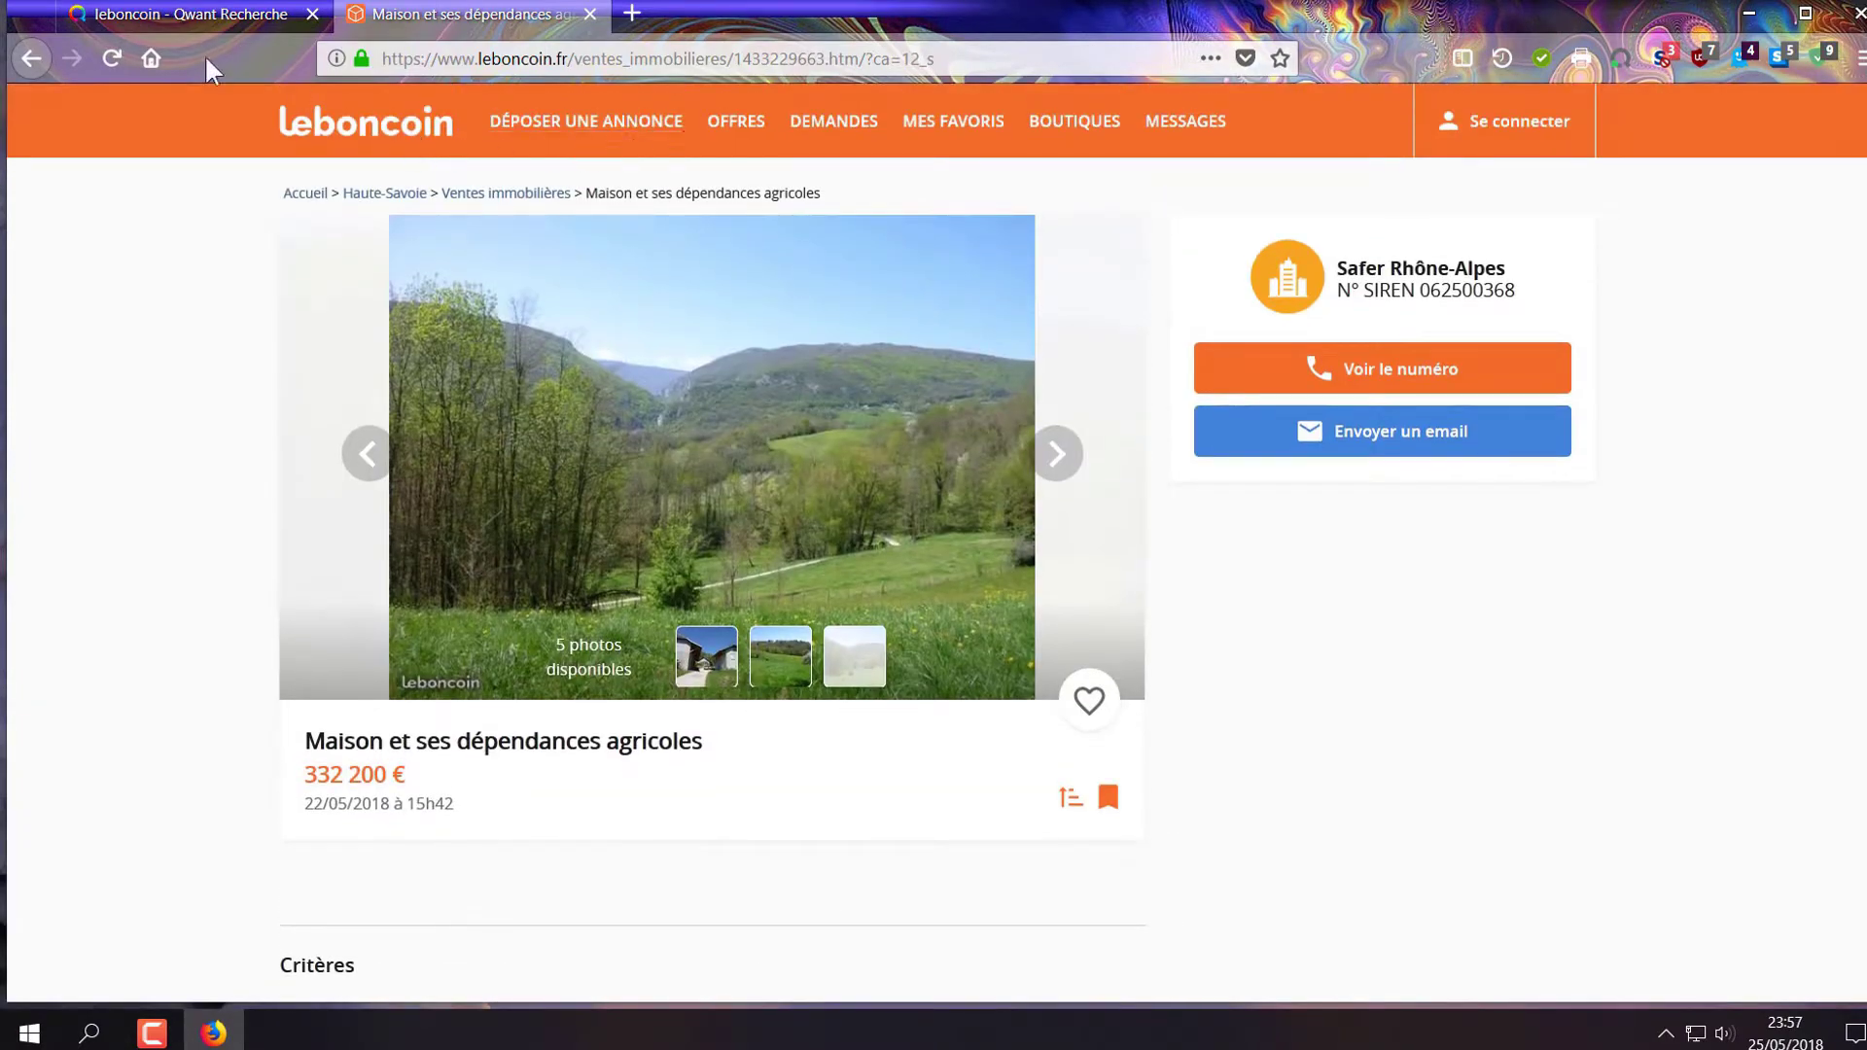
# - Return to the offers listing and look through the ads to check that their pictures load
pyautogui.click(30, 58)
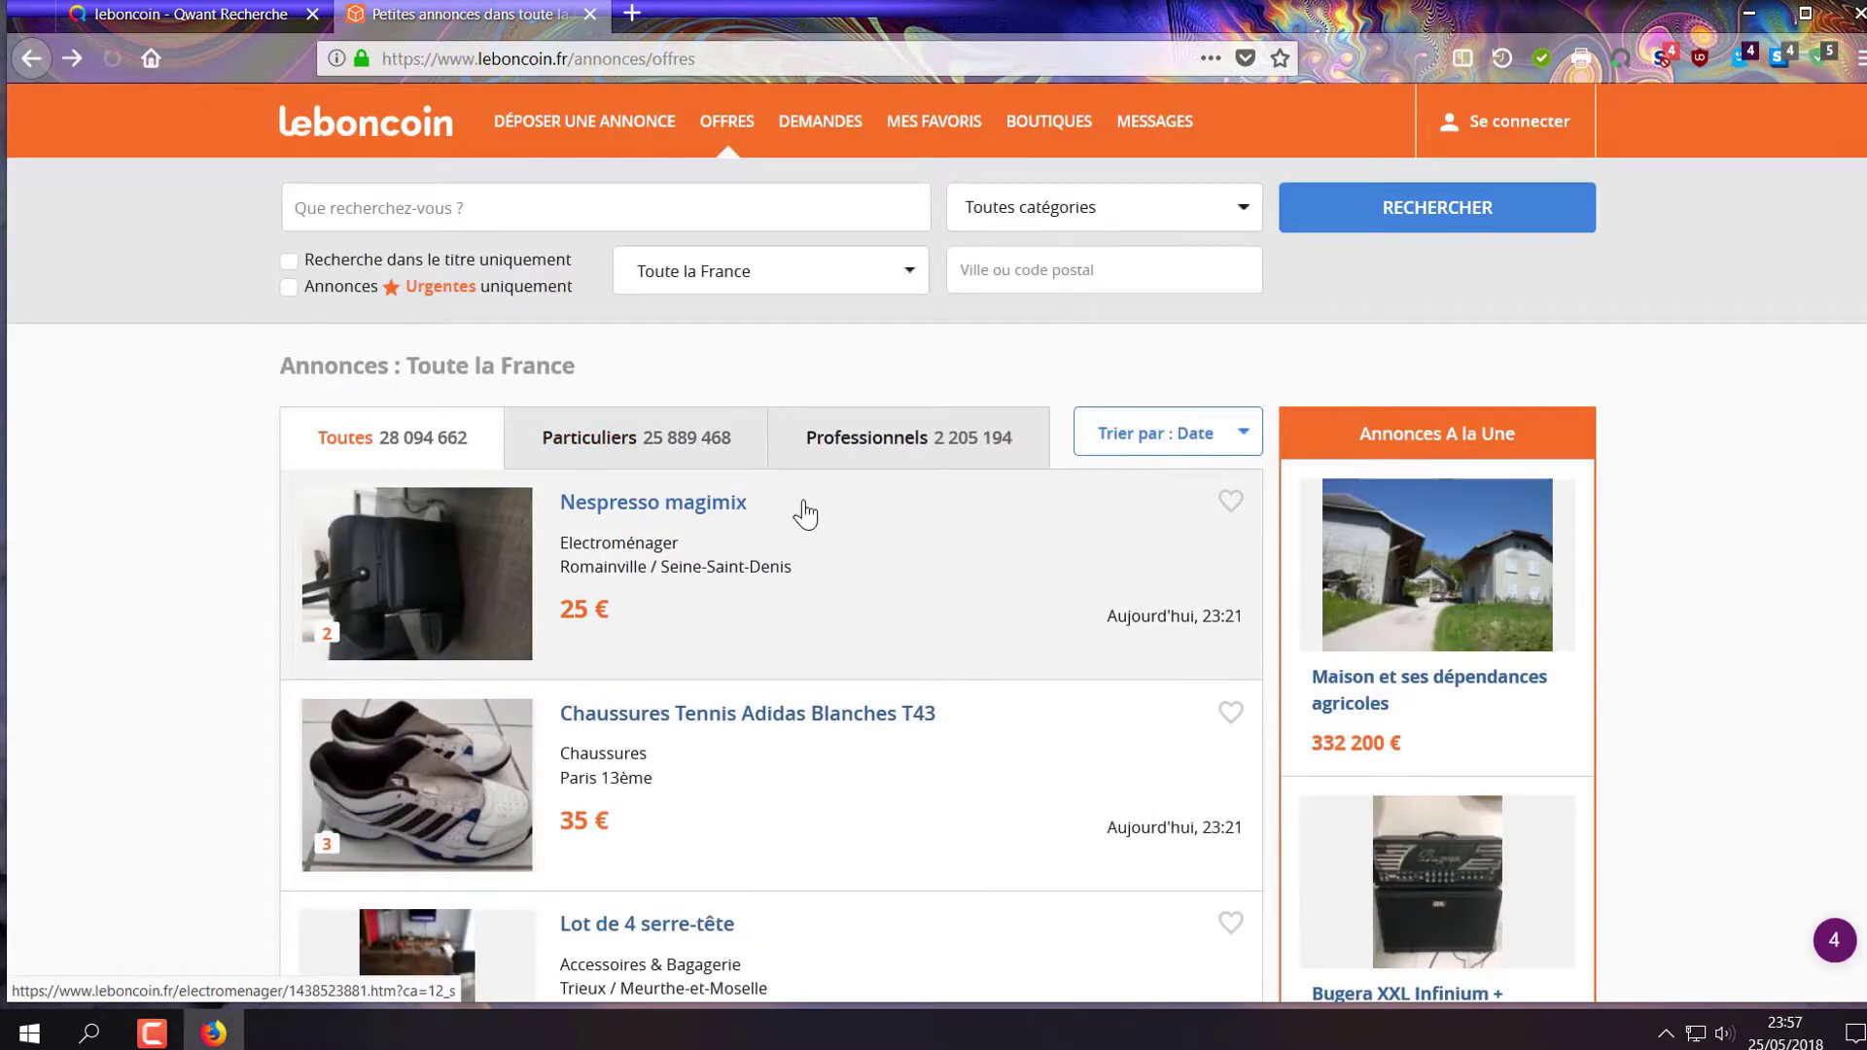
pyautogui.scroll(-3, 778, 525)
pyautogui.scroll(-10, 763, 541)
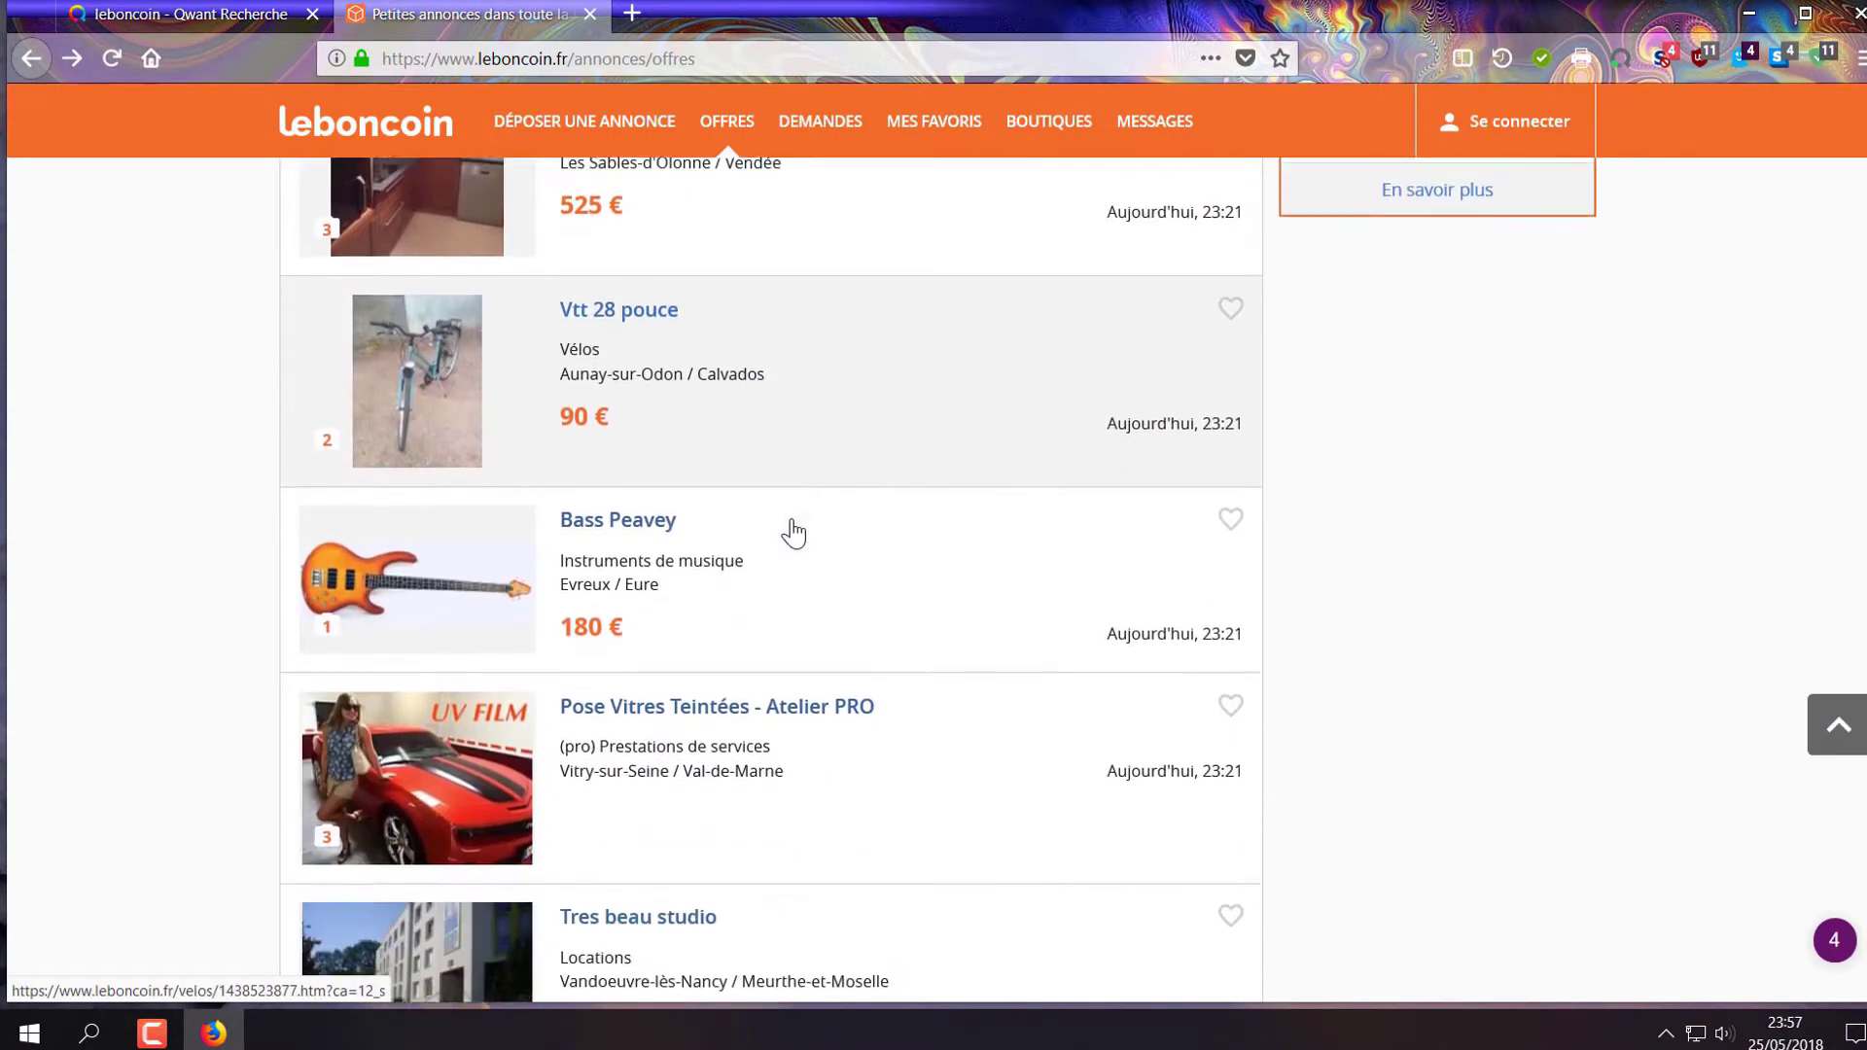
pyautogui.scroll(-8, 792, 532)
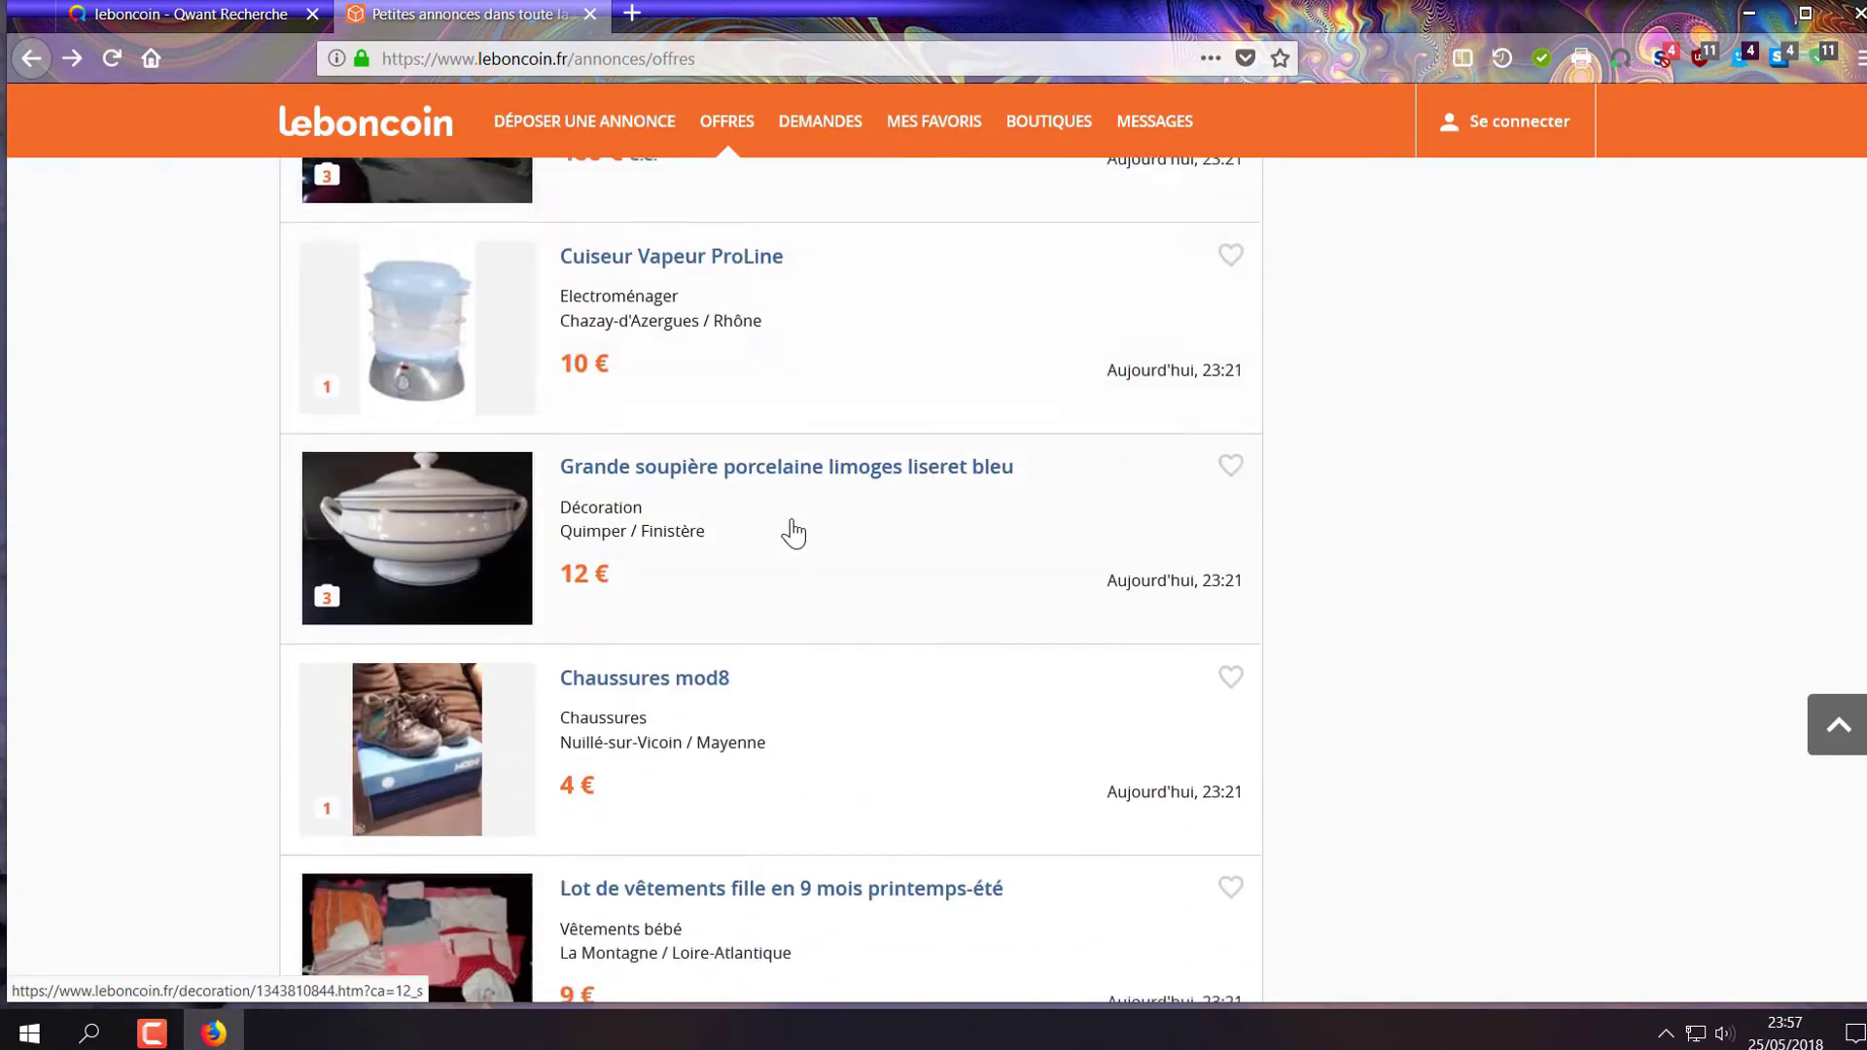
pyautogui.scroll(-7, 792, 533)
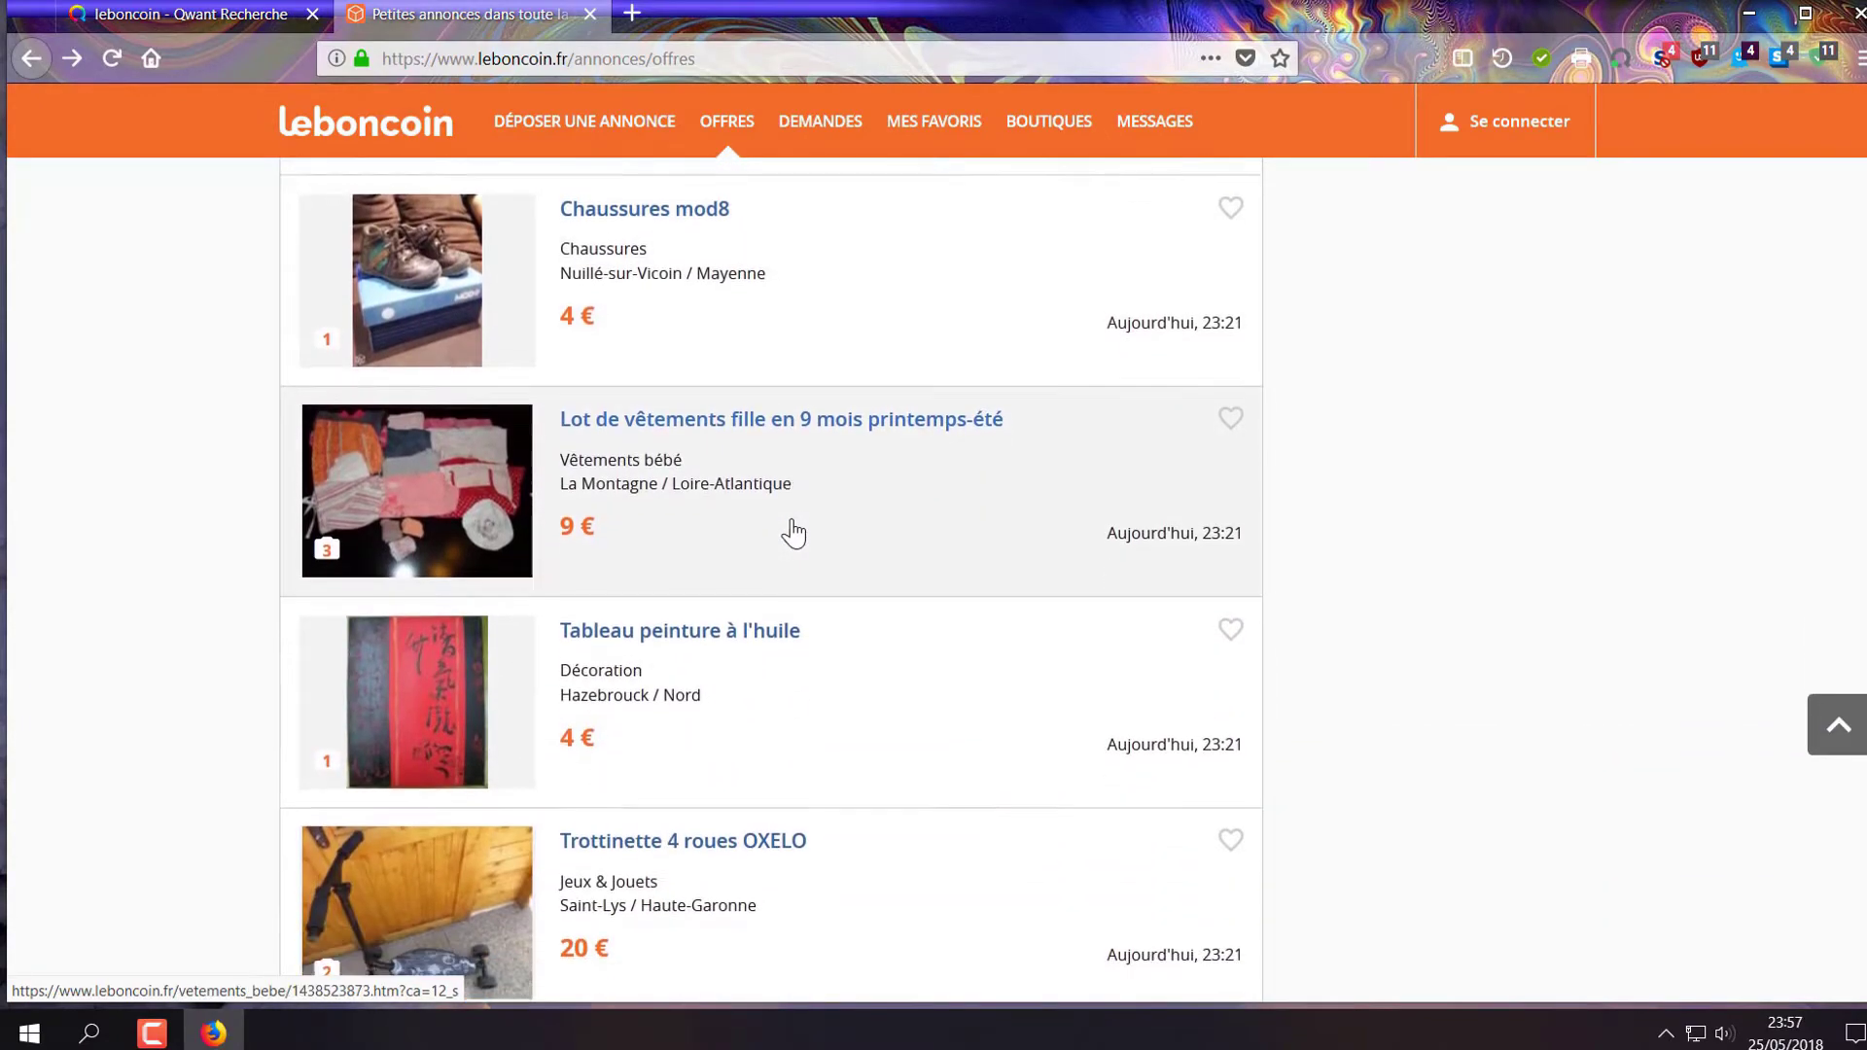
pyautogui.scroll(-4, 793, 533)
pyautogui.scroll(18, 1585, 475)
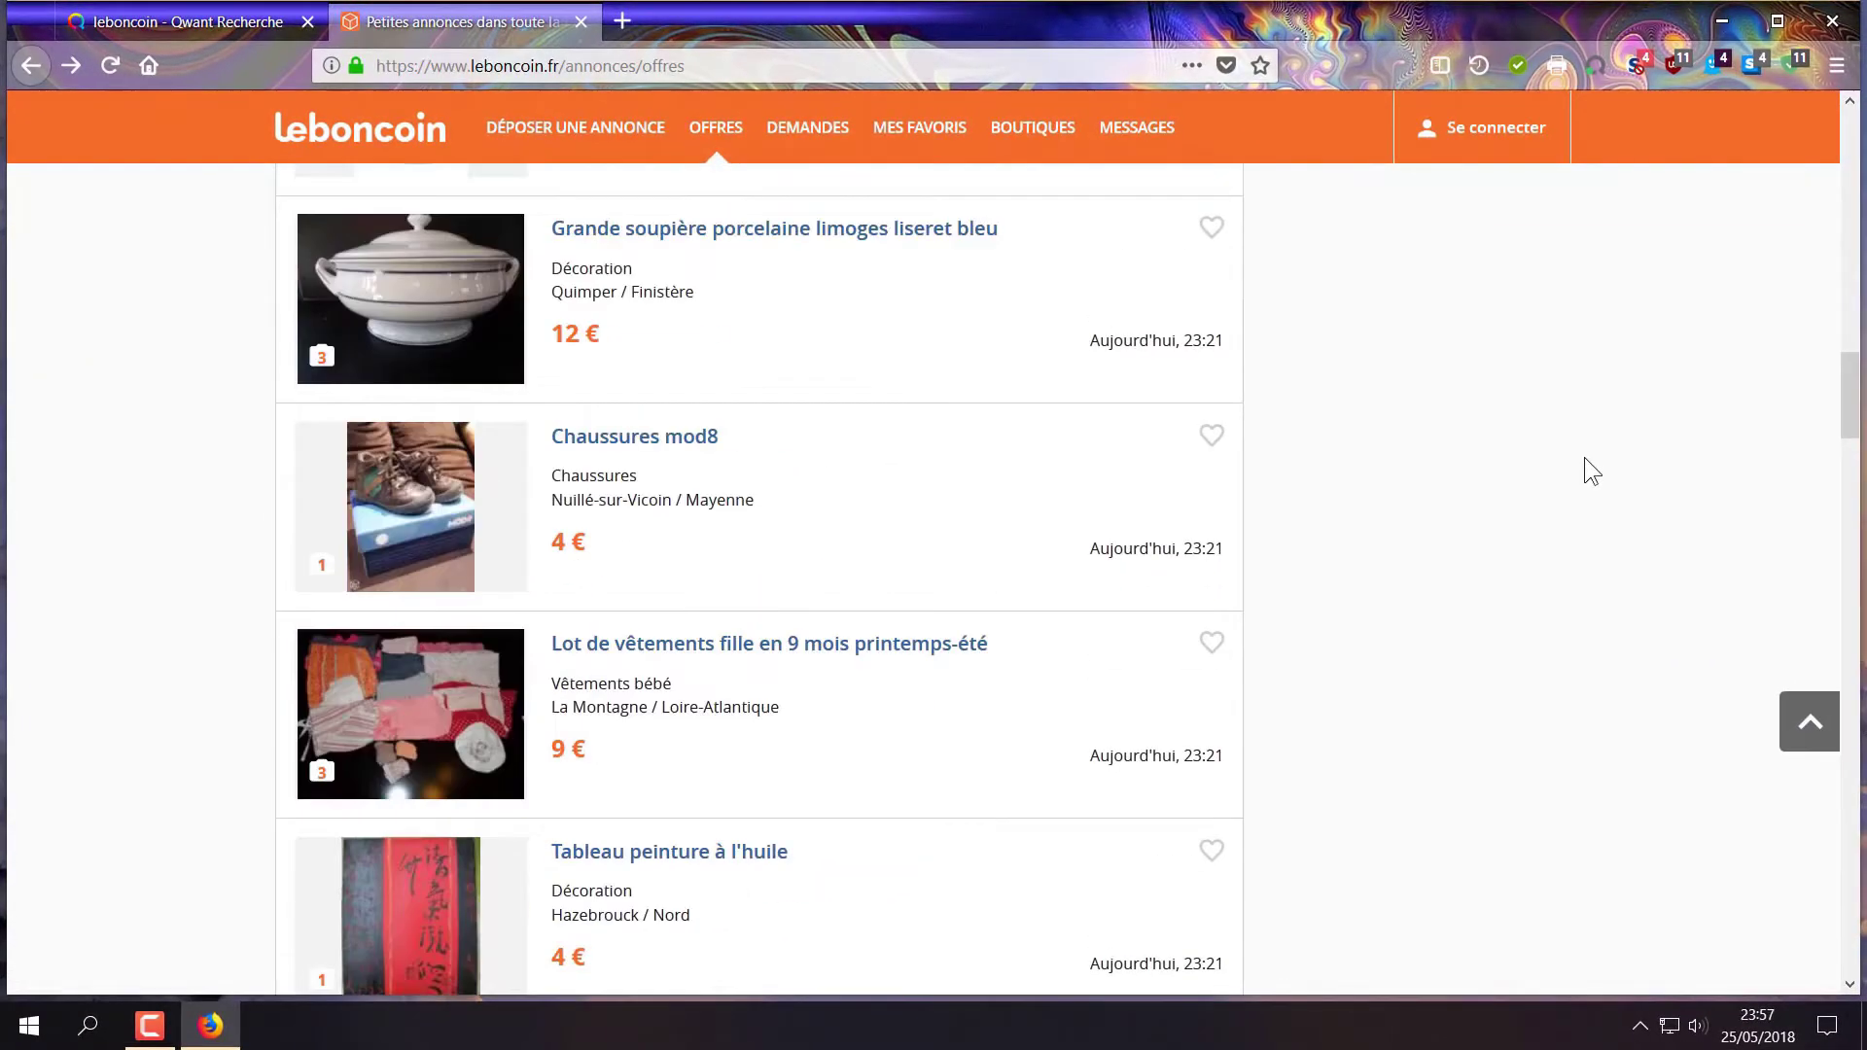
pyautogui.scroll(10, 1634, 474)
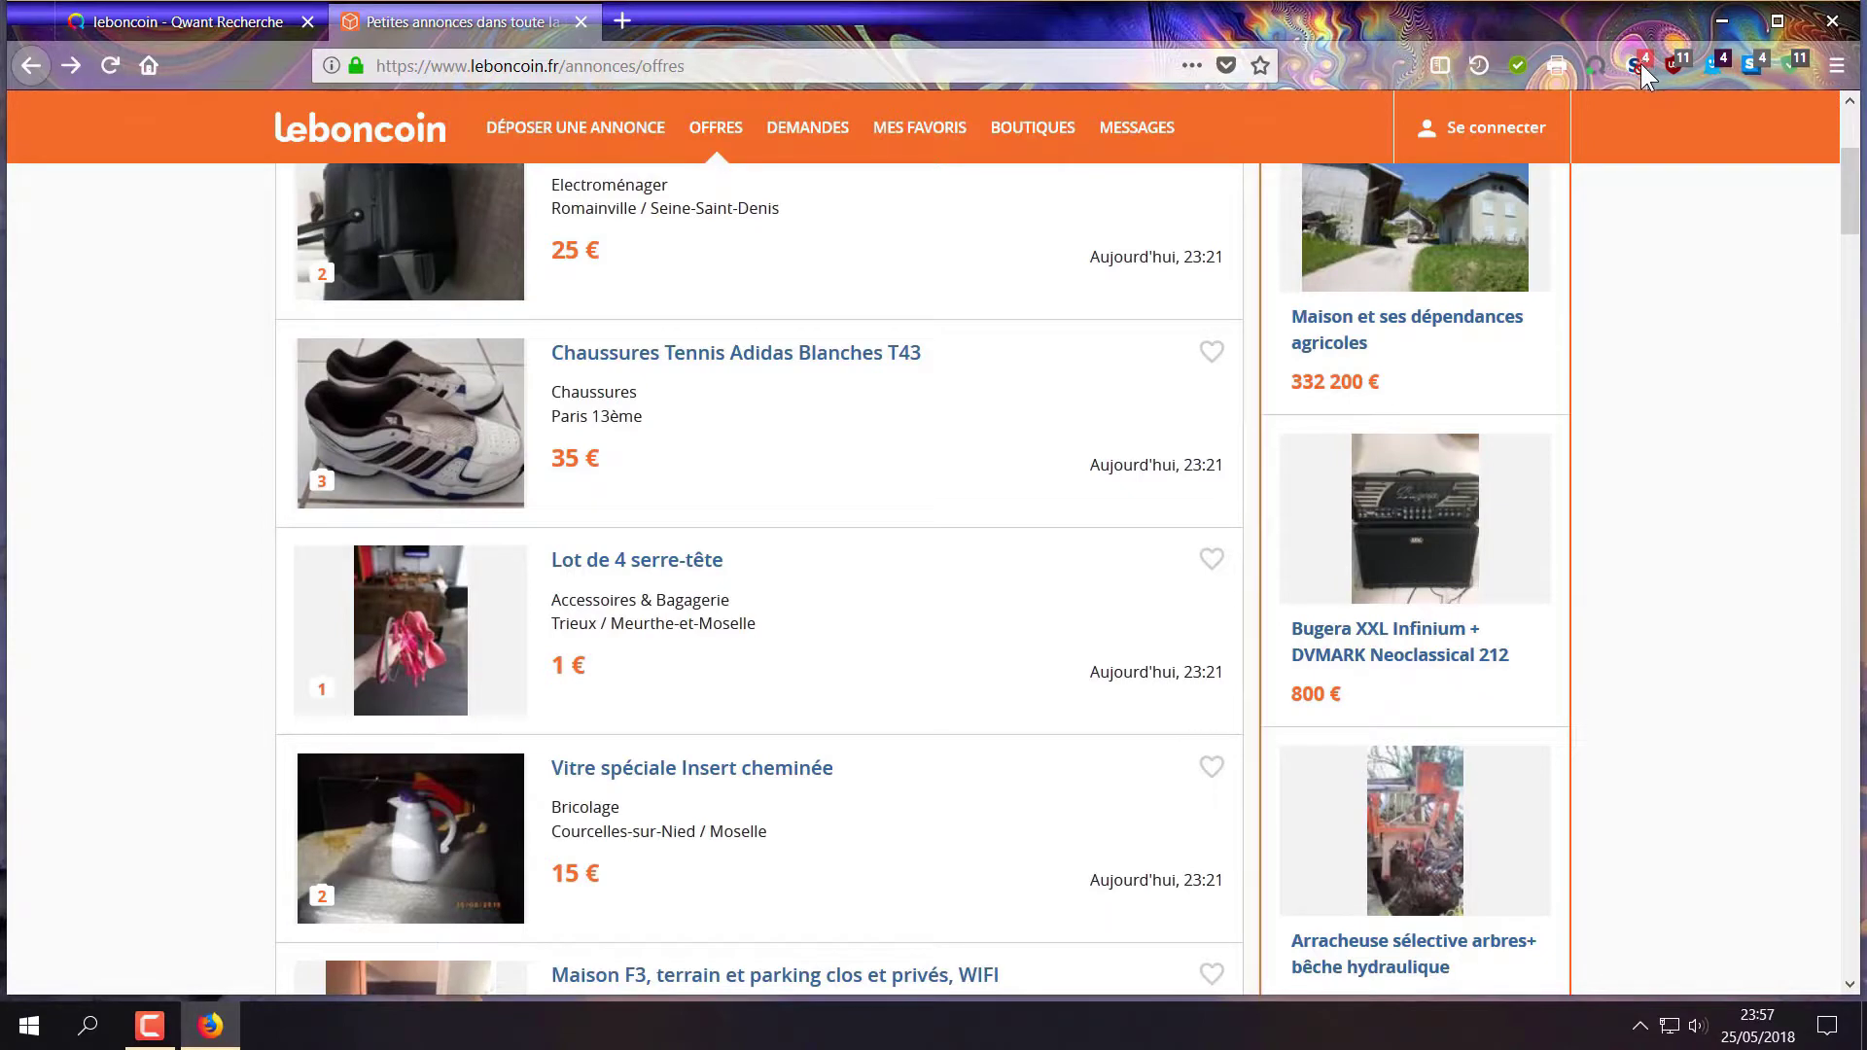
# - Mark abtasty.com, cedexis.com, criteo.net and tiqcdn.com as UNTRUSTED in NoScript and dismiss the popup to apply the changes
pyautogui.click(1638, 66)
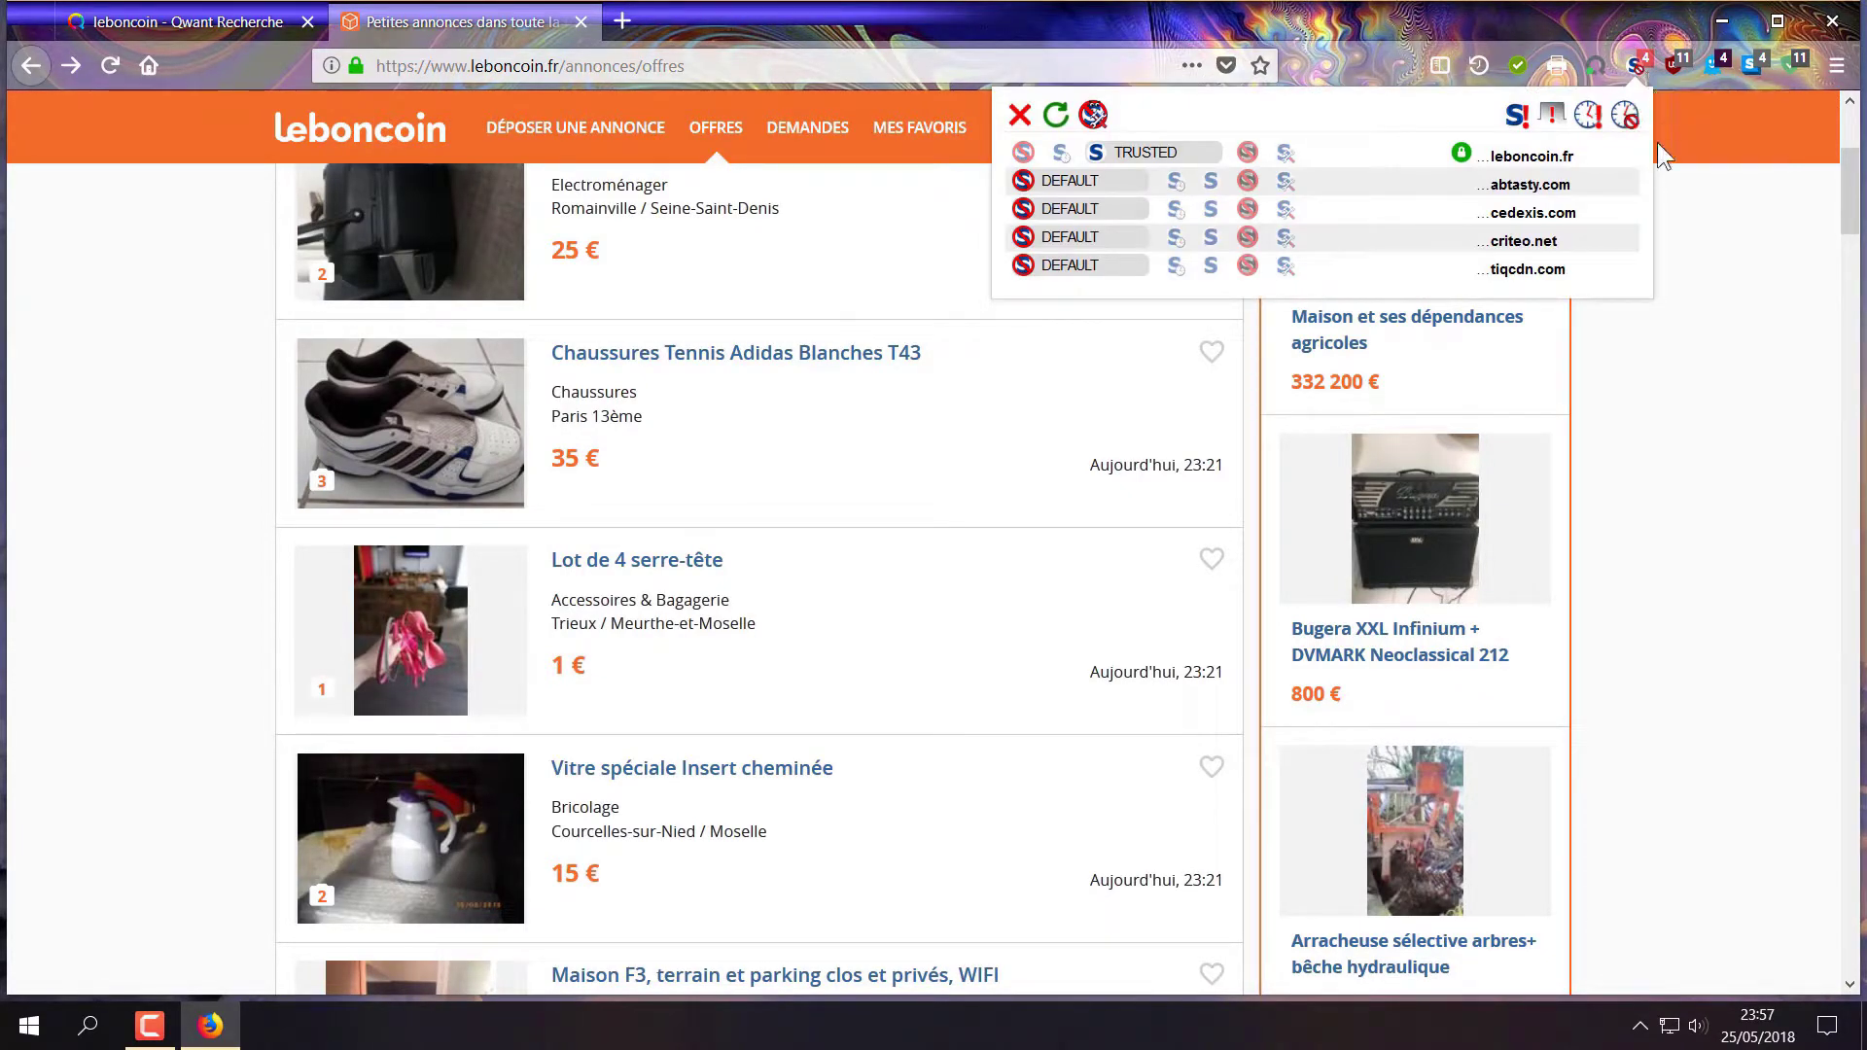
pyautogui.click(1248, 185)
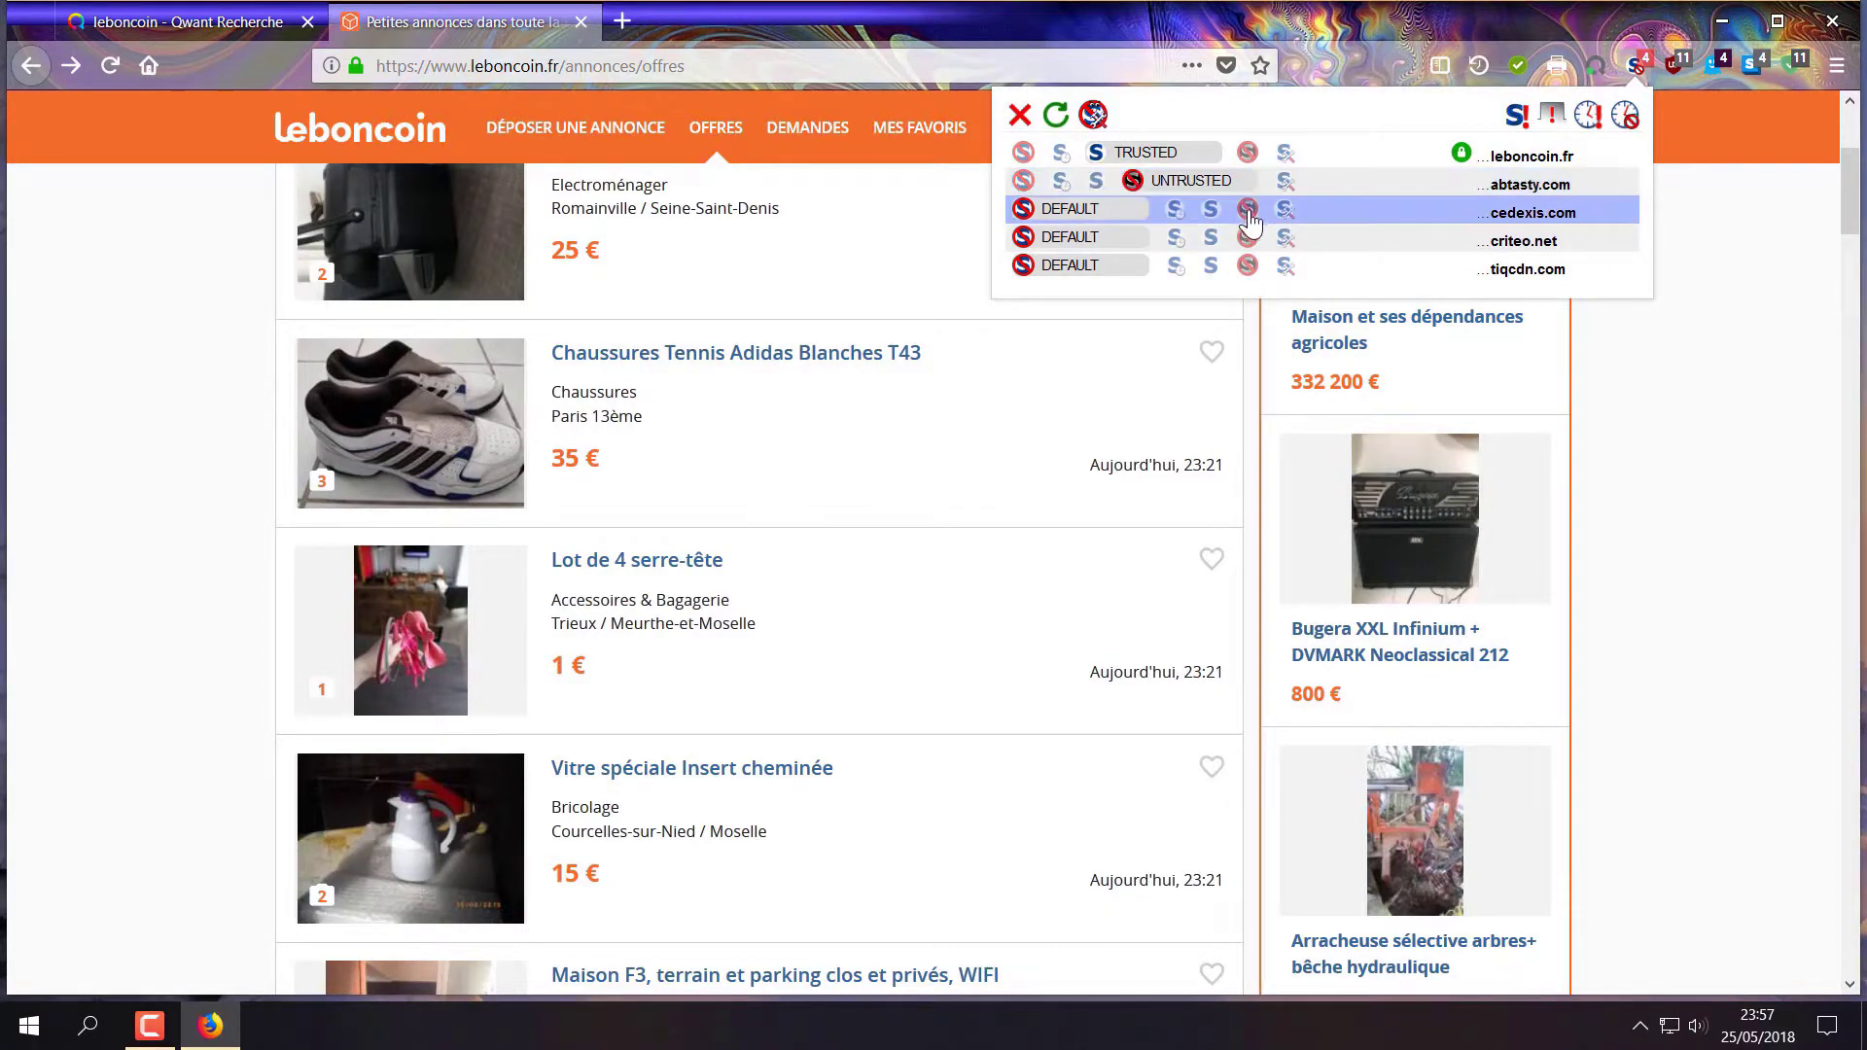
pyautogui.click(1248, 211)
pyautogui.click(1248, 238)
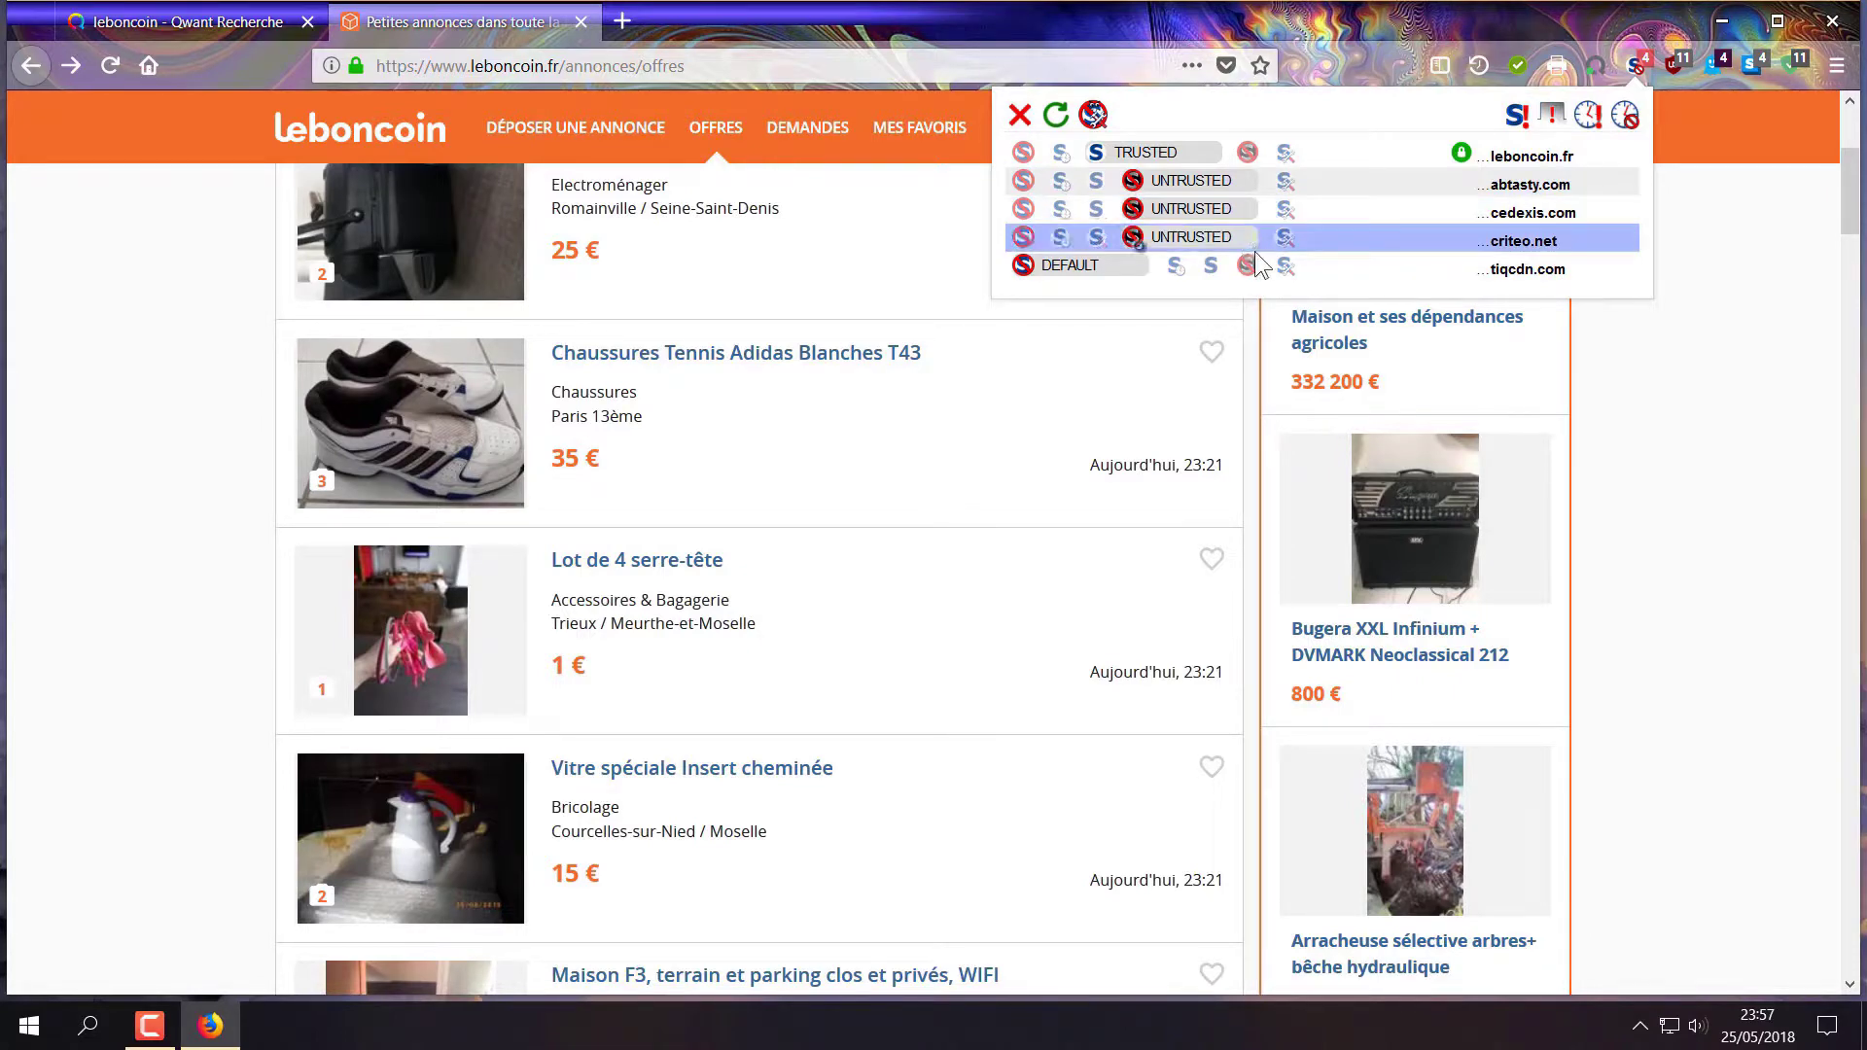
pyautogui.click(1249, 267)
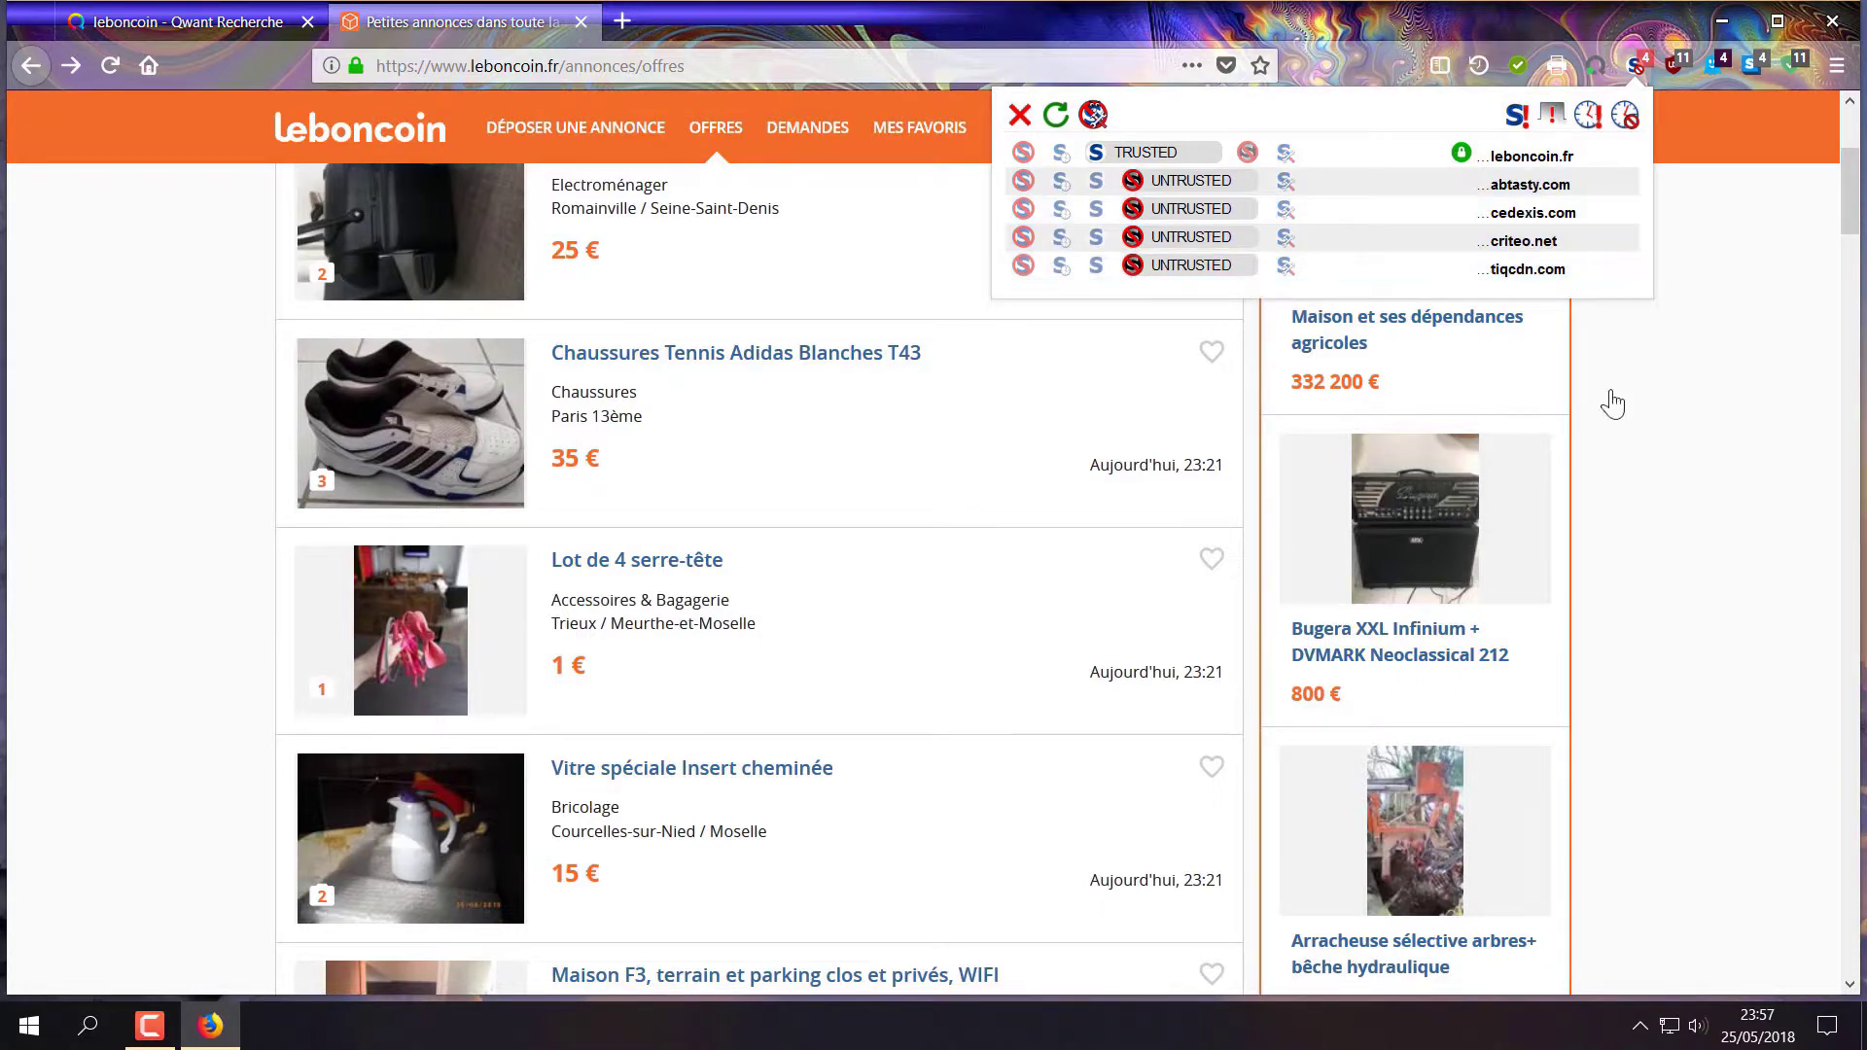
pyautogui.click(1777, 408)
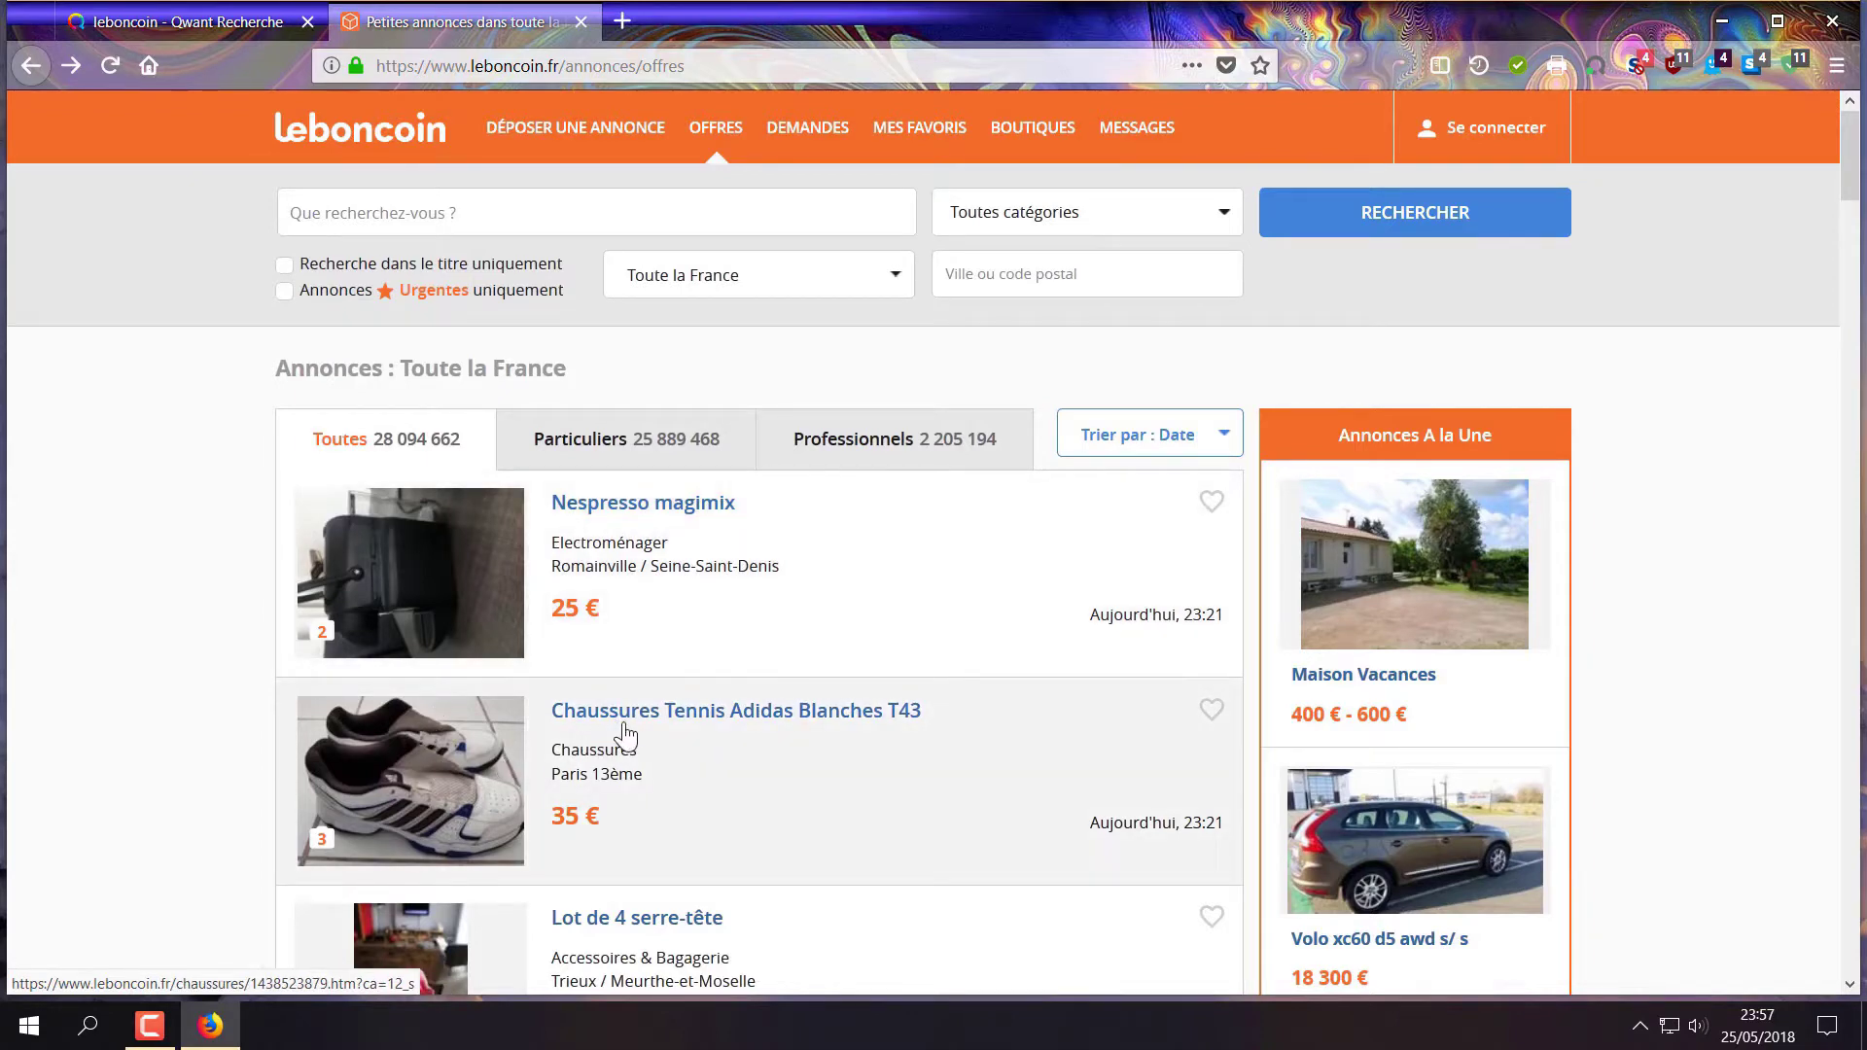
# - Open the "Bass Peavey" ad from the offers listing, examine its photo, description and map, and return to the listing
pyautogui.scroll(-5, 622, 739)
pyautogui.scroll(-4, 648, 695)
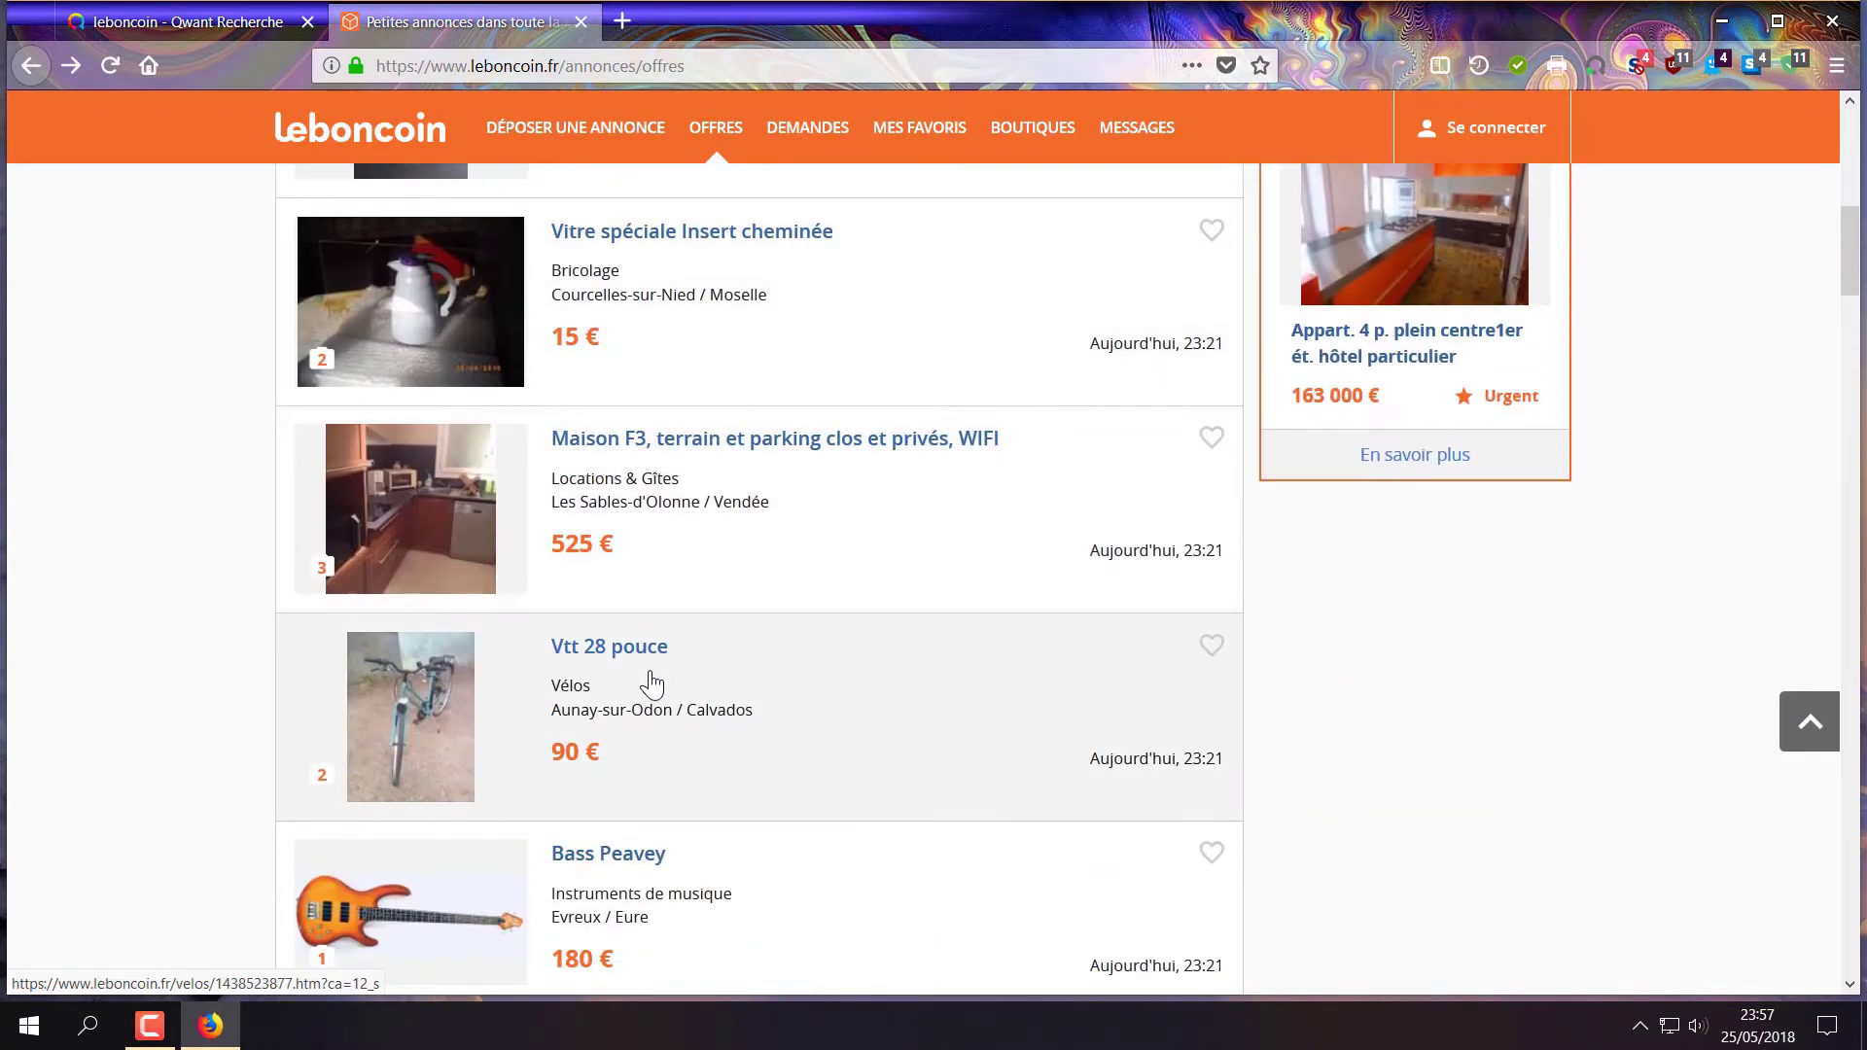
pyautogui.click(443, 879)
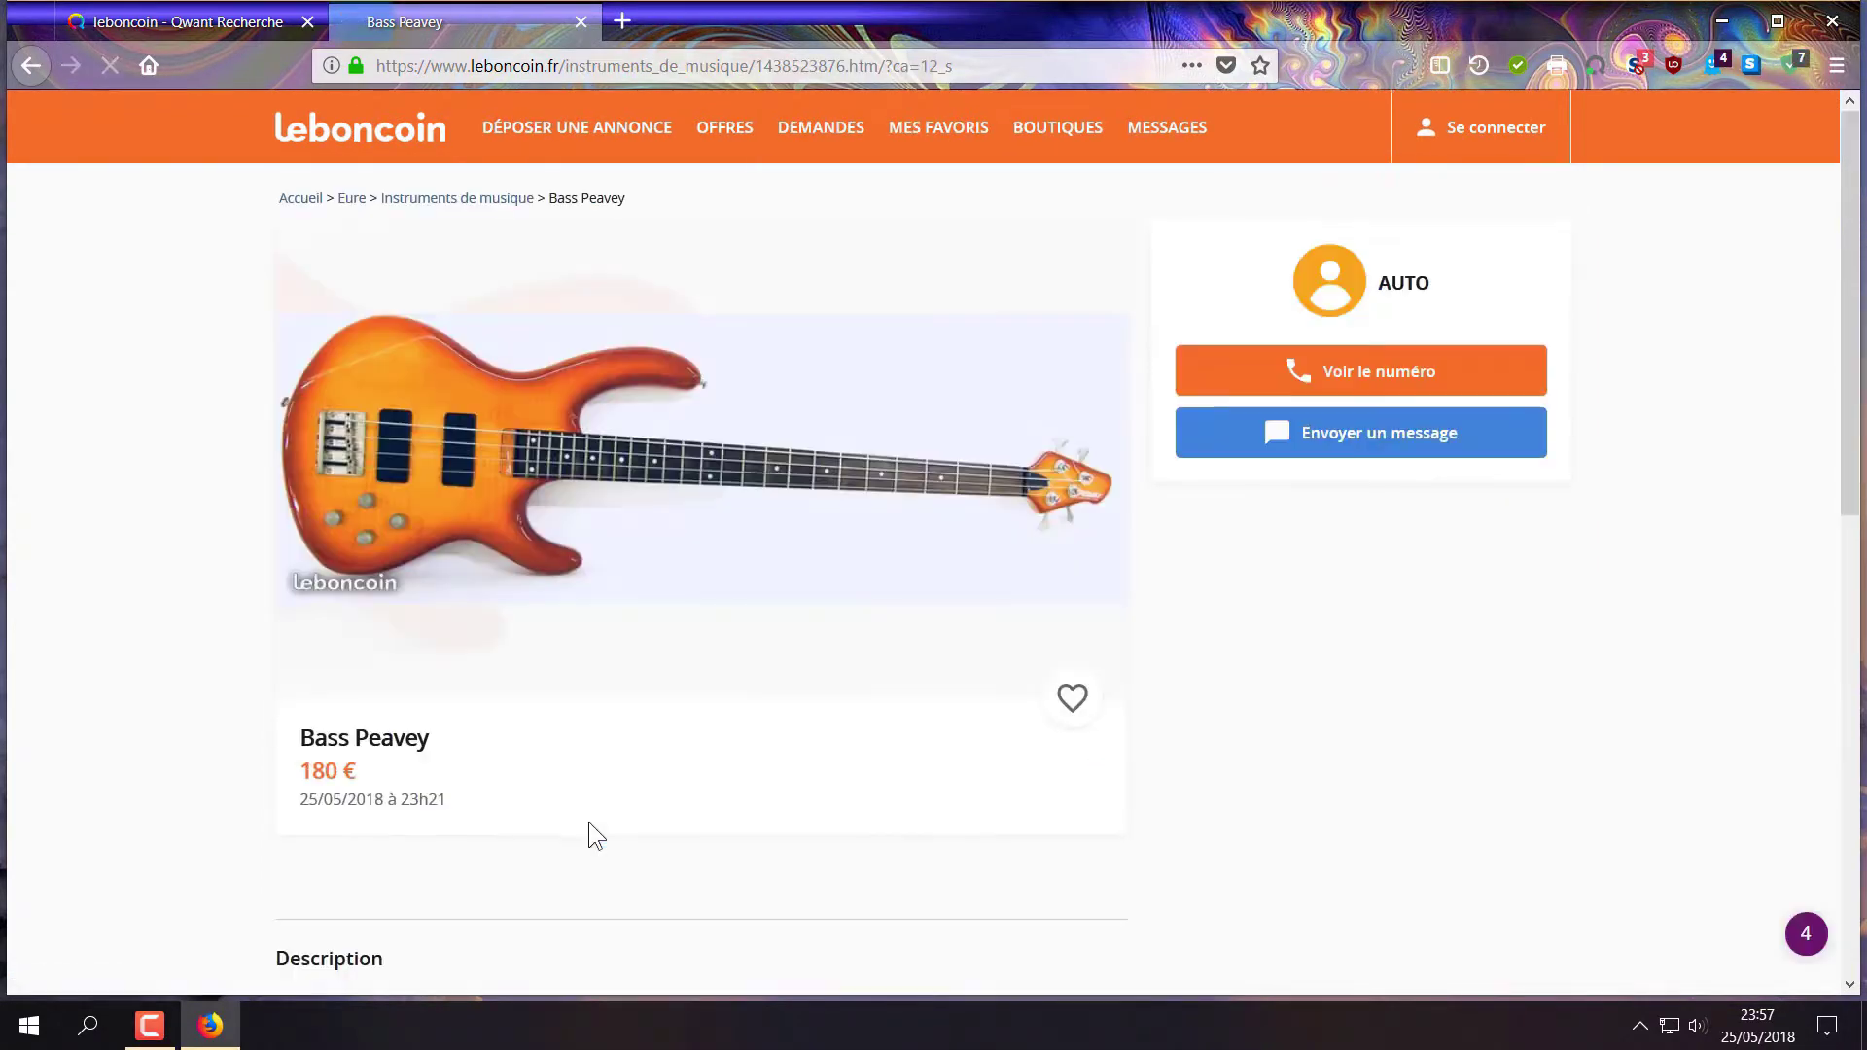
pyautogui.scroll(-6, 855, 563)
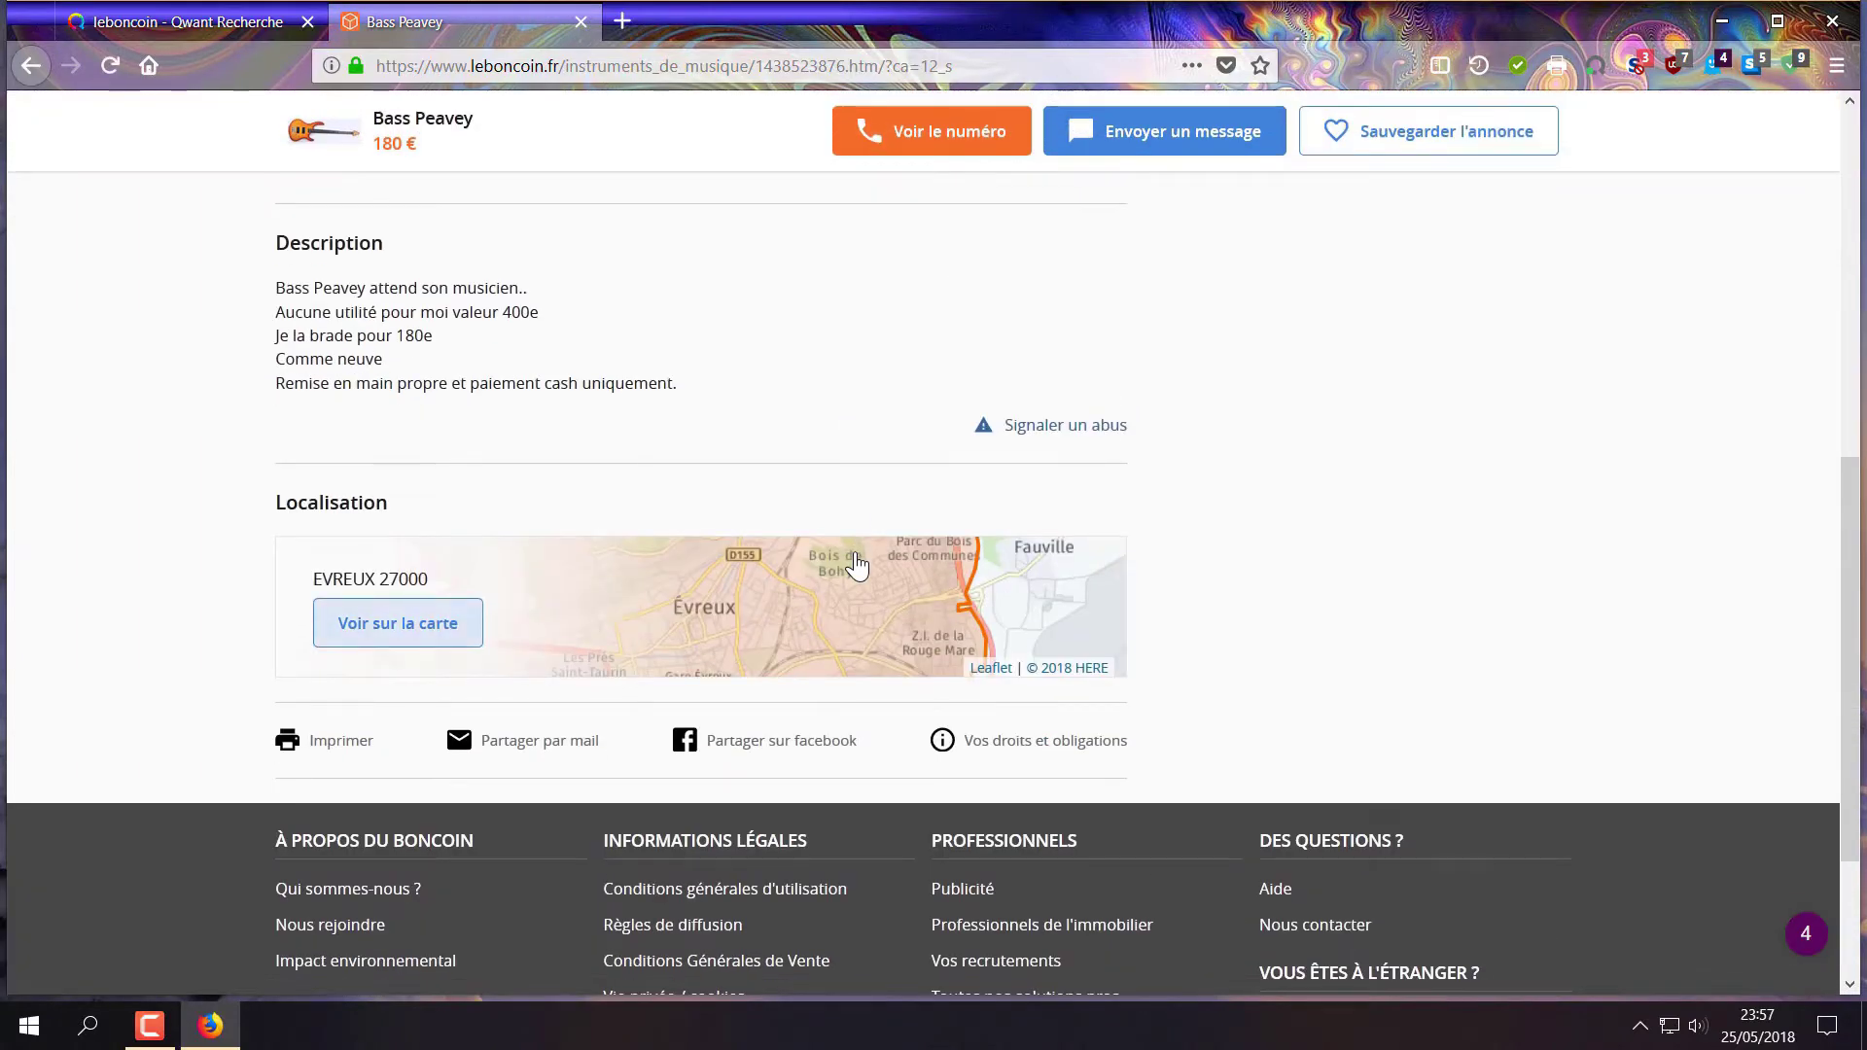
pyautogui.scroll(8, 845, 550)
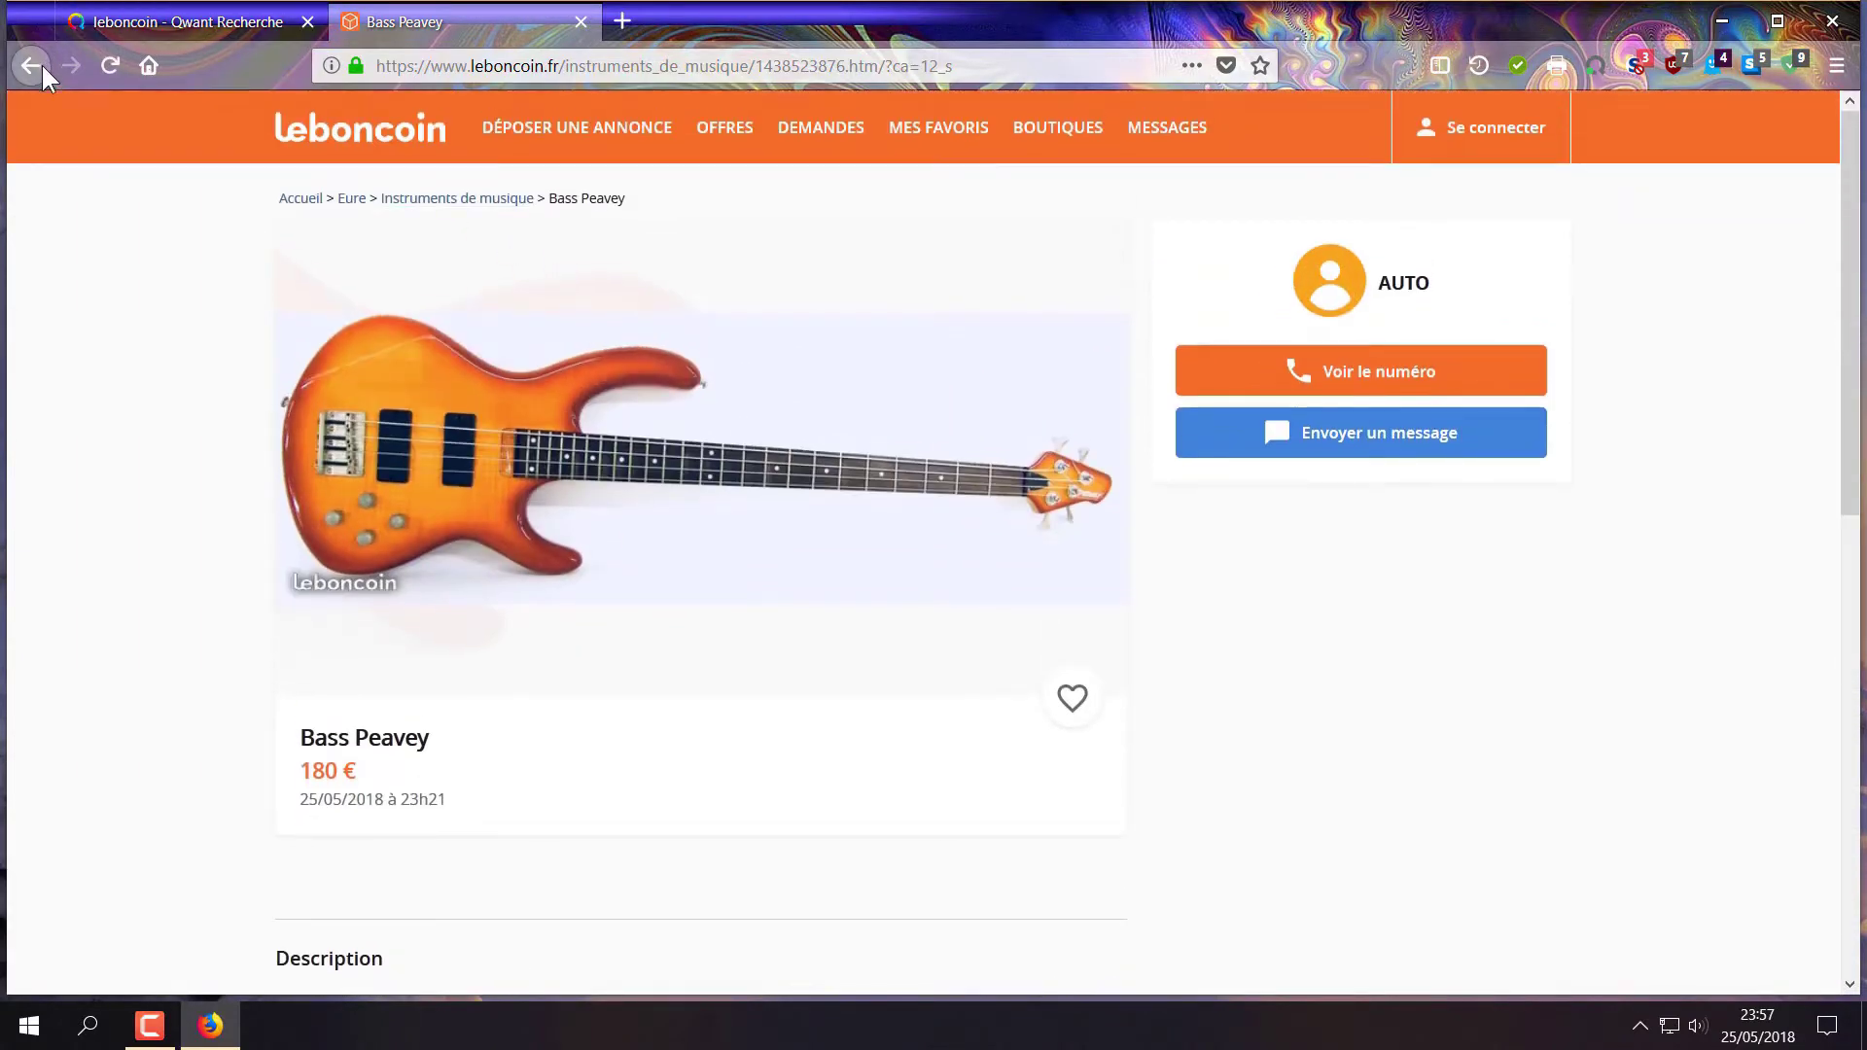
pyautogui.click(43, 68)
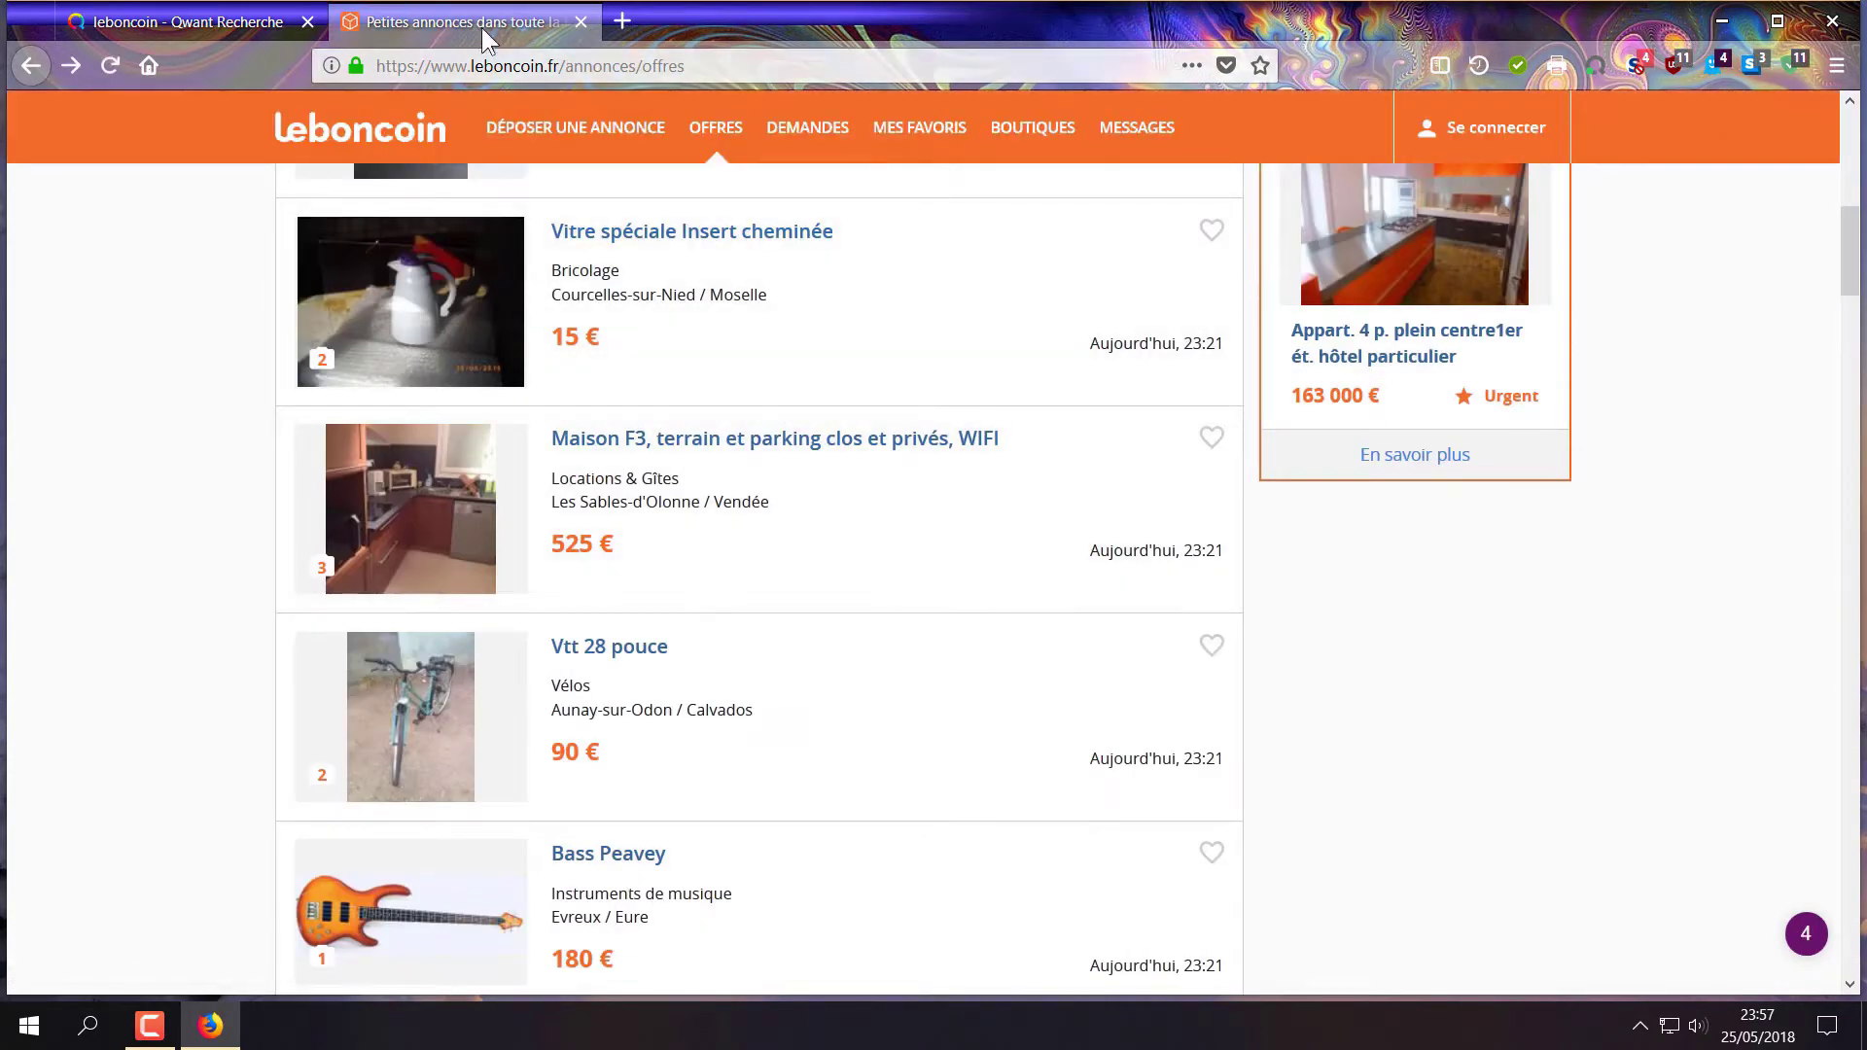
# - Close the leboncoin tab, reopen leboncoin.fr from the reloaded Qwant results, check its OFFRES listing and close the site again
pyautogui.click(582, 21)
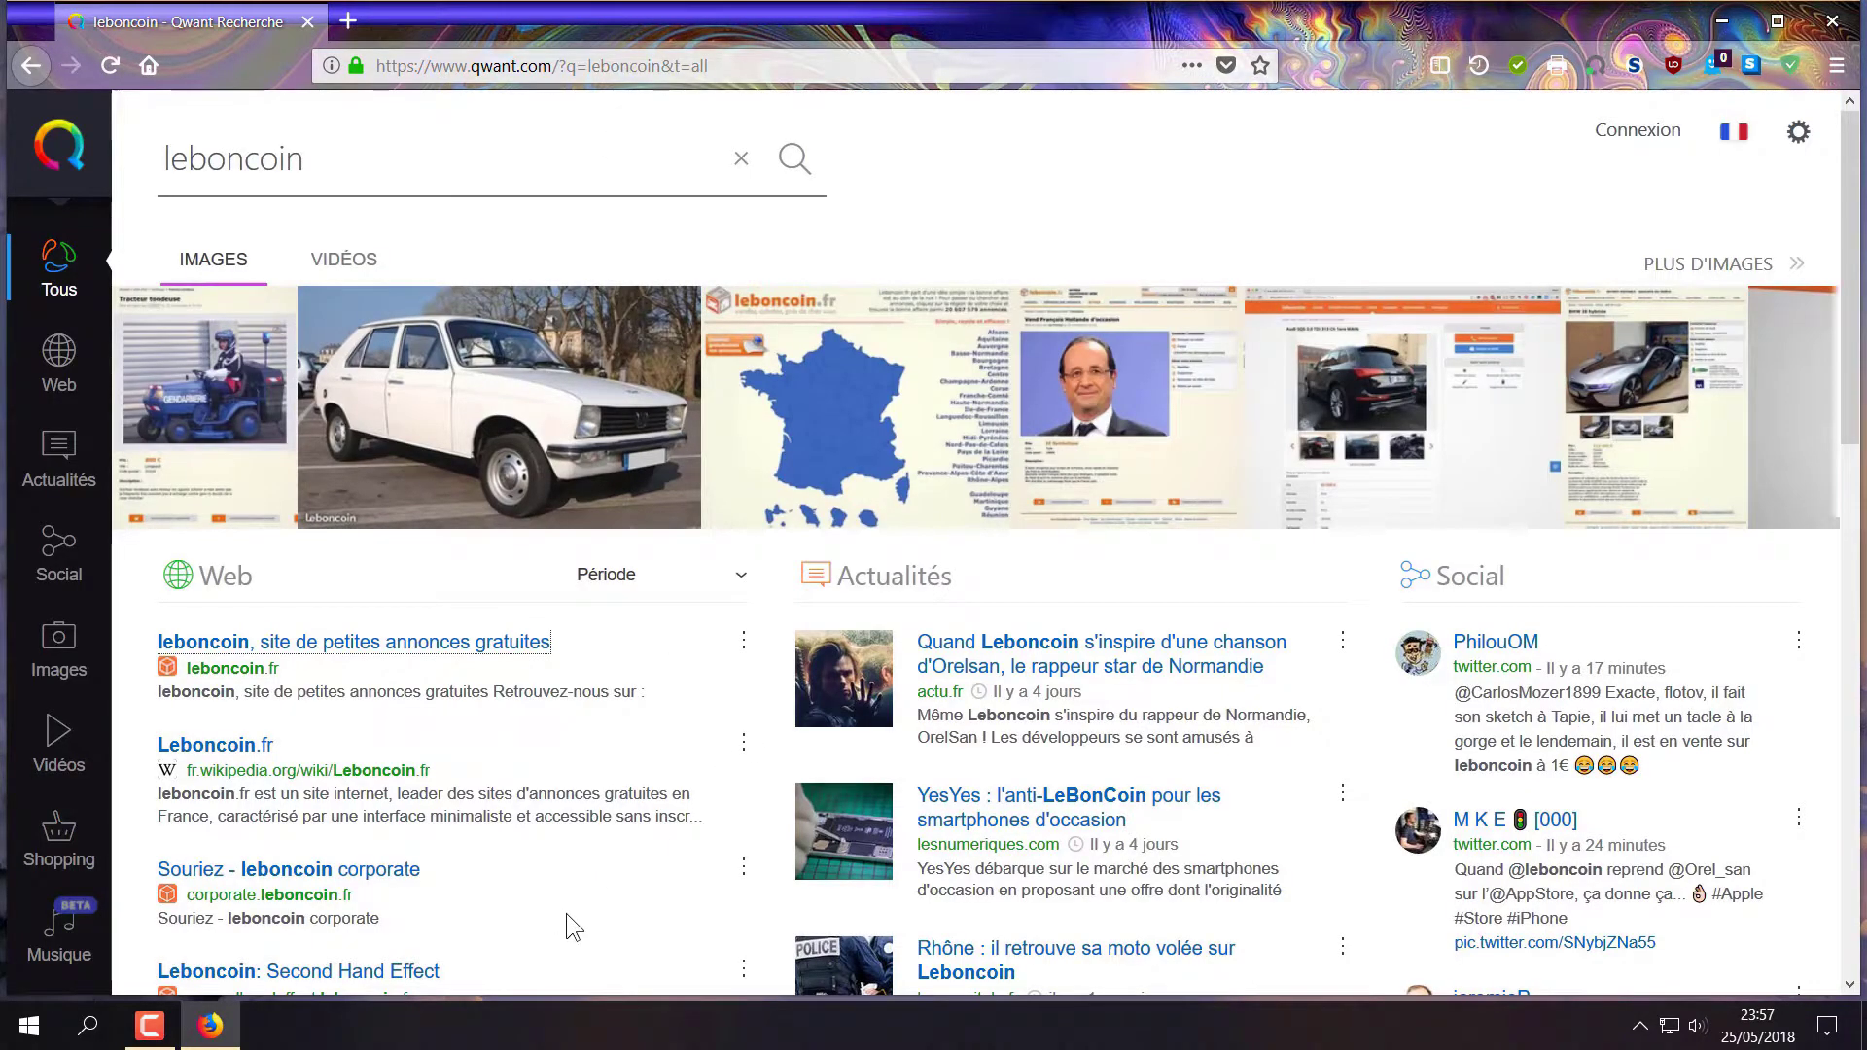
pyautogui.click(111, 66)
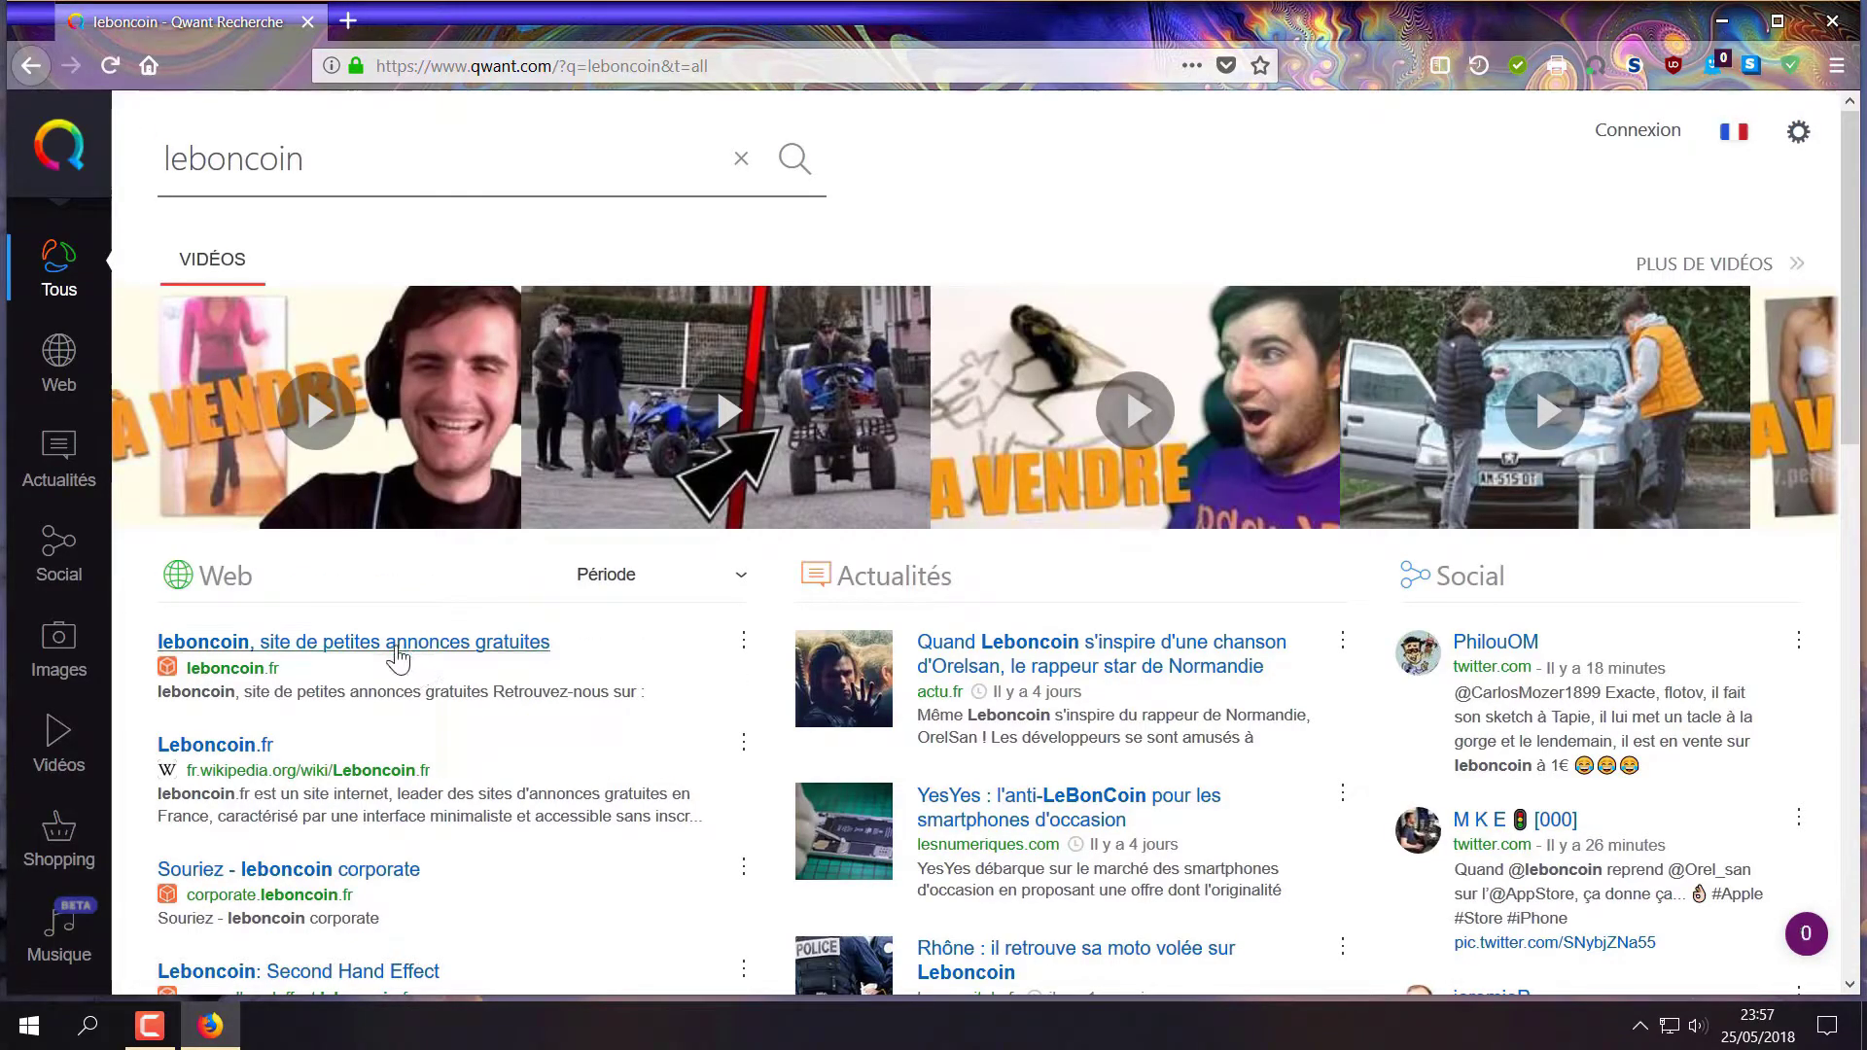
pyautogui.click(385, 641)
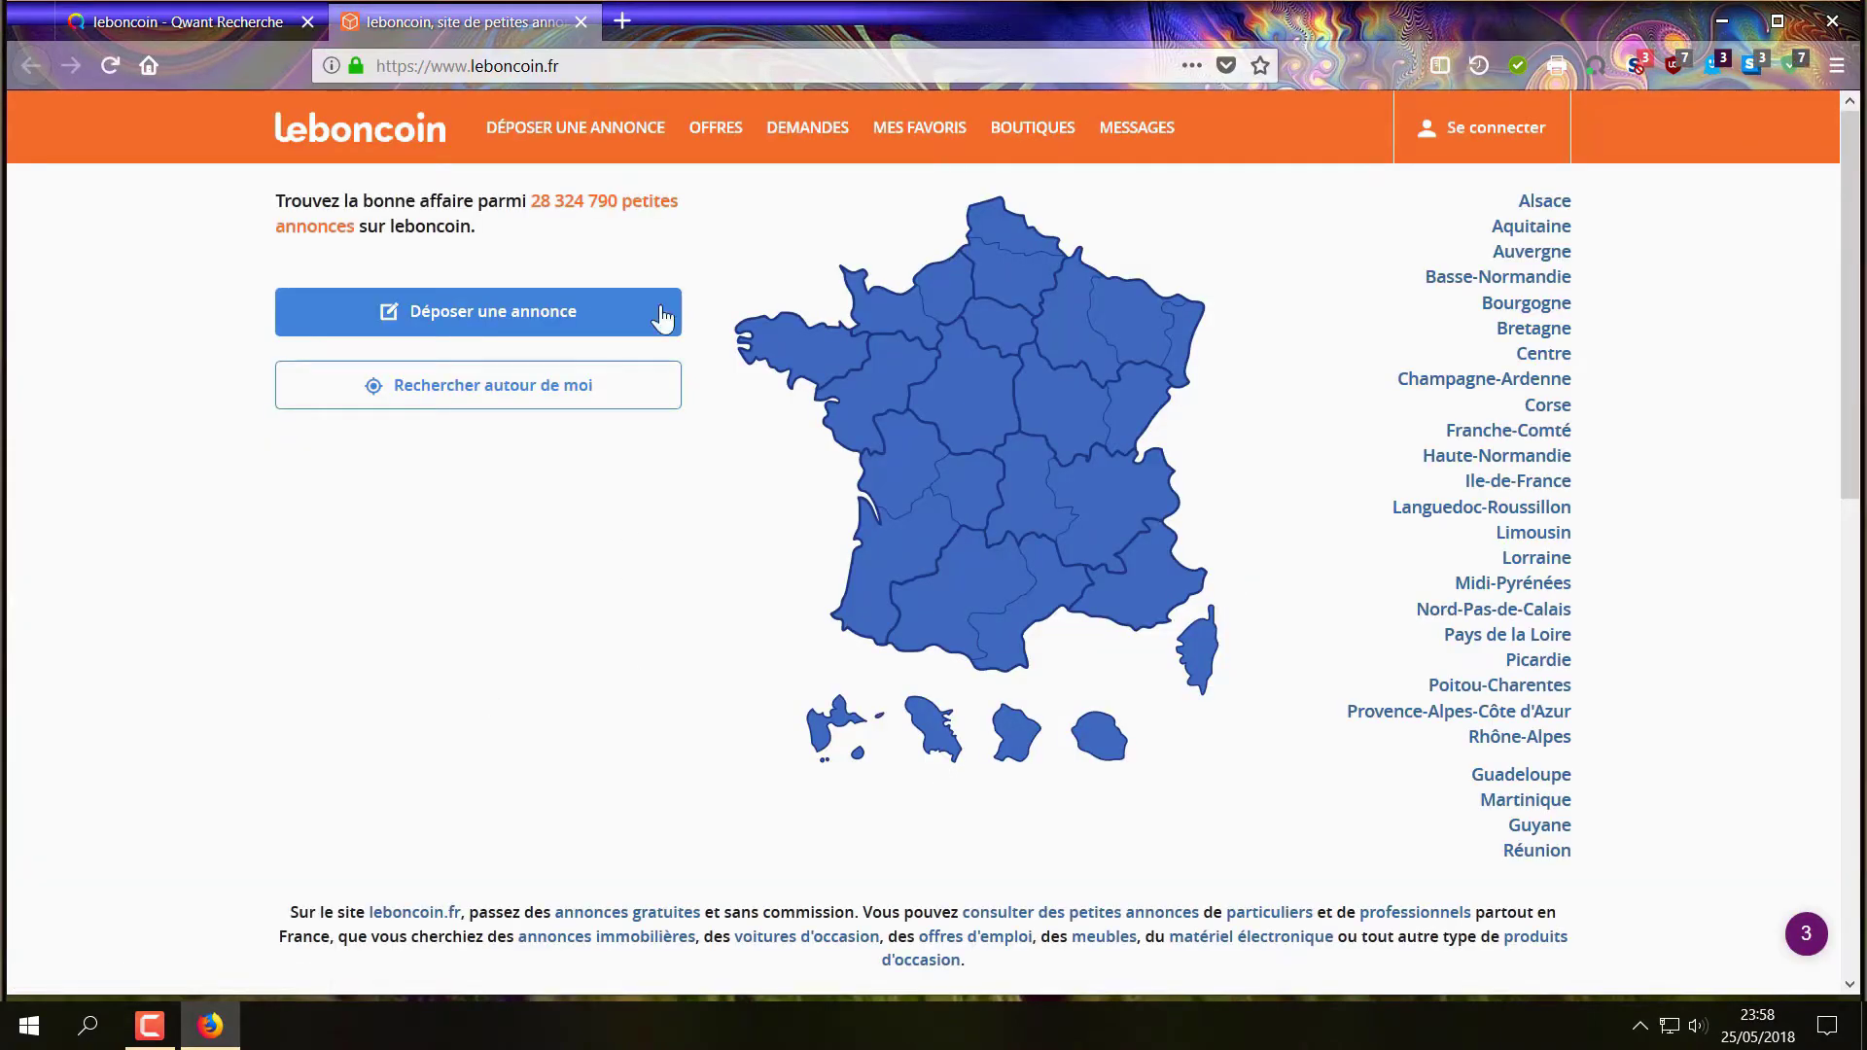
pyautogui.click(731, 141)
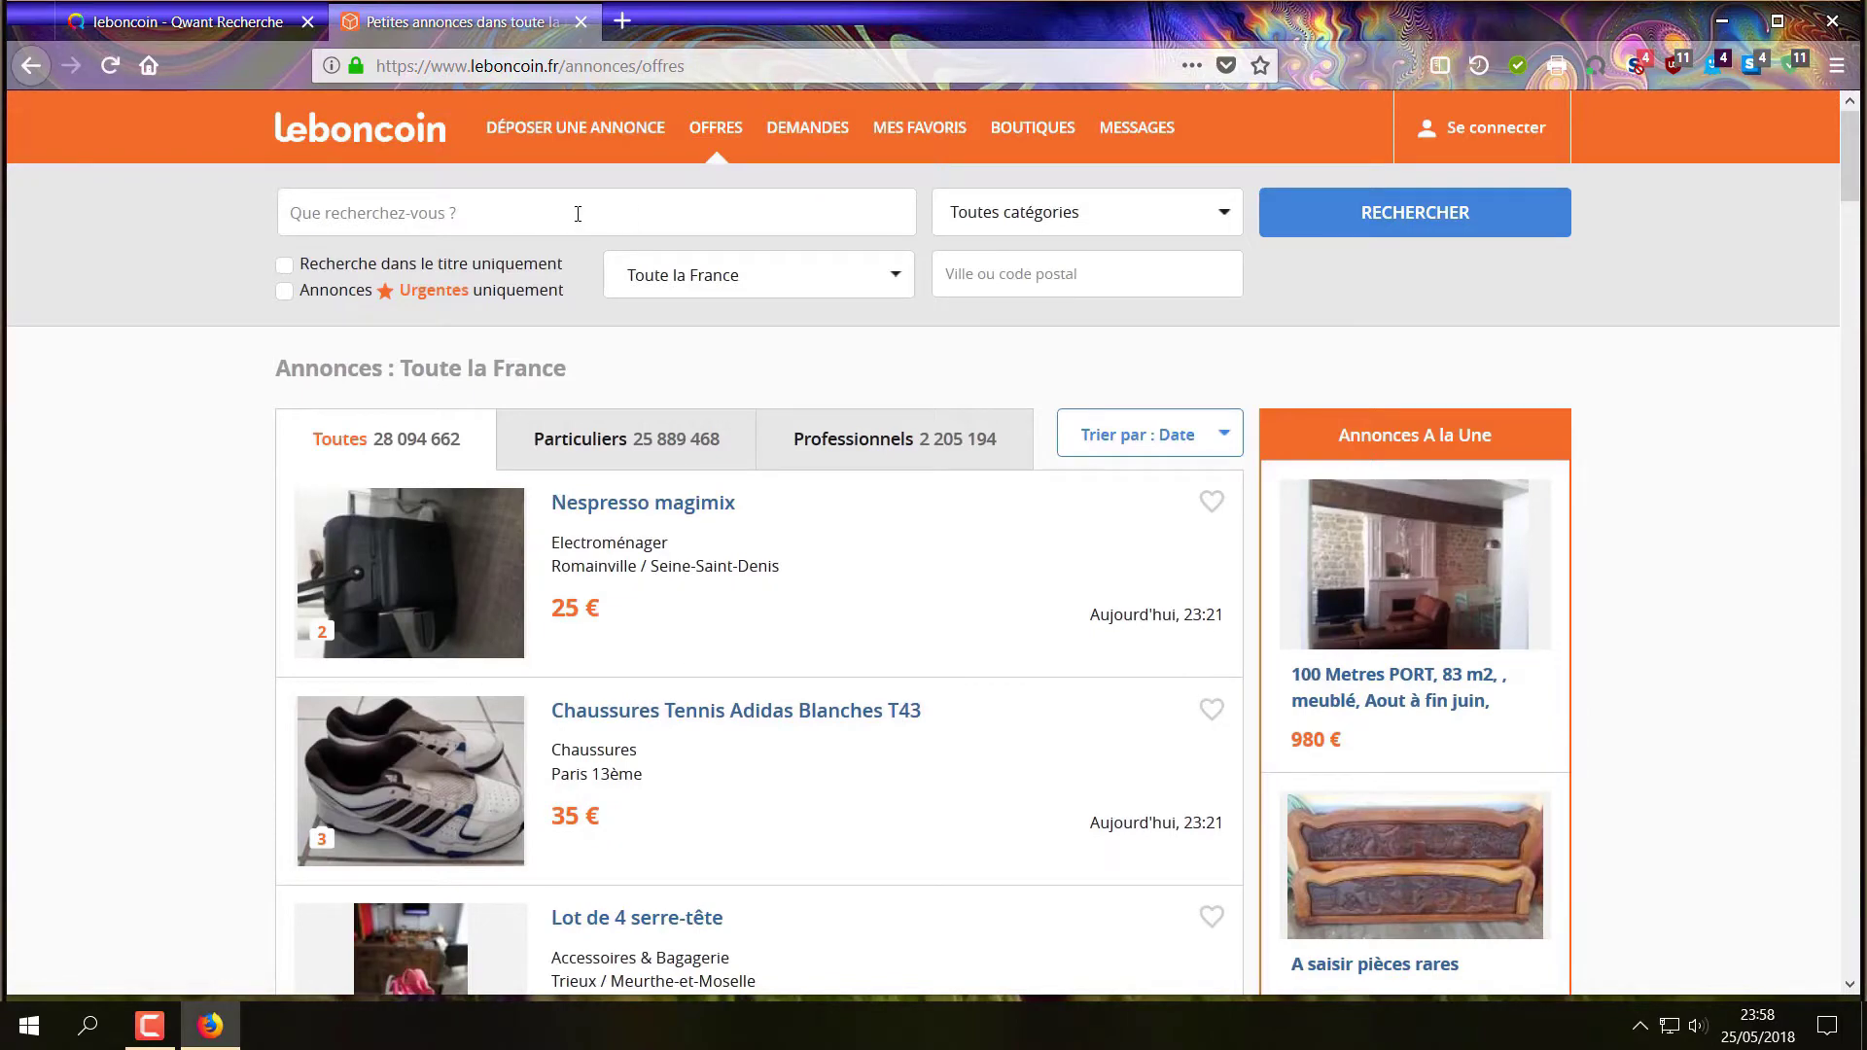
pyautogui.click(580, 22)
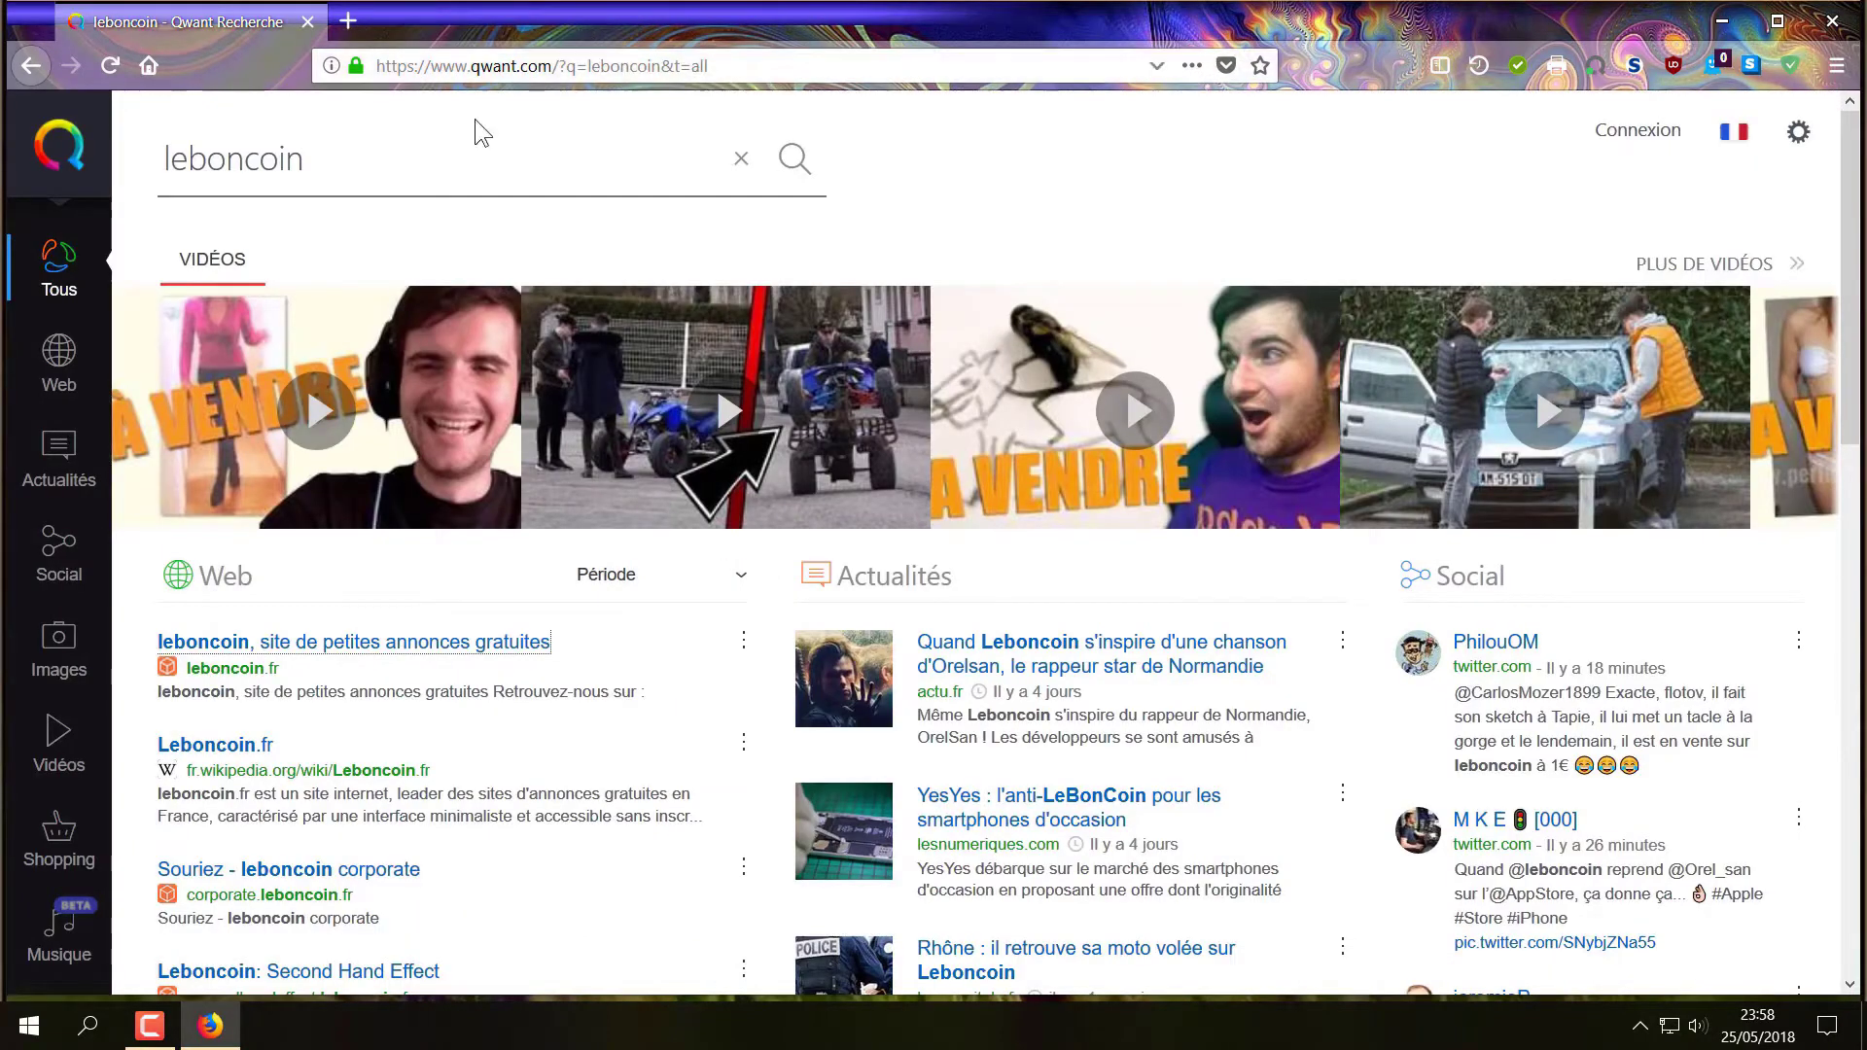
# - Search Qwant for "ebay", open the ebay.fr result and check whether the images on its home page load
pyautogui.moveTo(306, 164); pyautogui.dragTo(107, 165)
pyautogui.press('BackSpace')
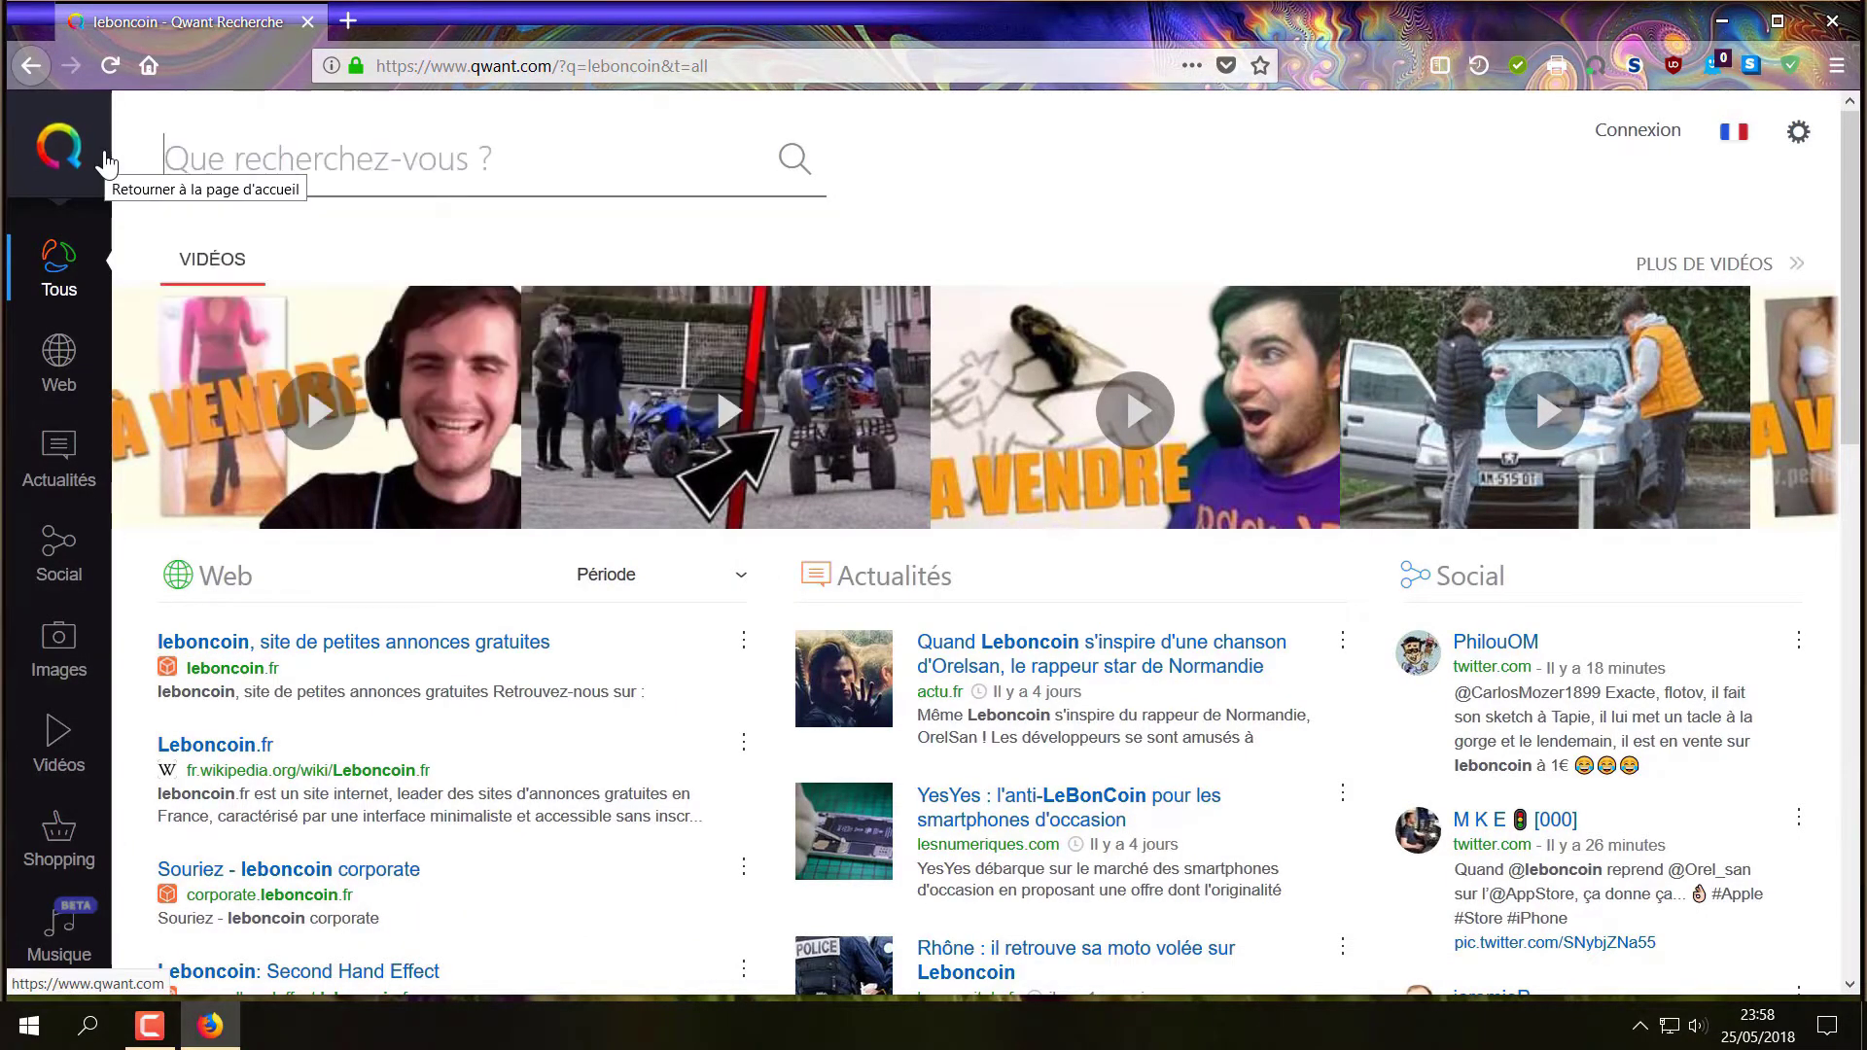
pyautogui.write('ebay')
pyautogui.press('Return')
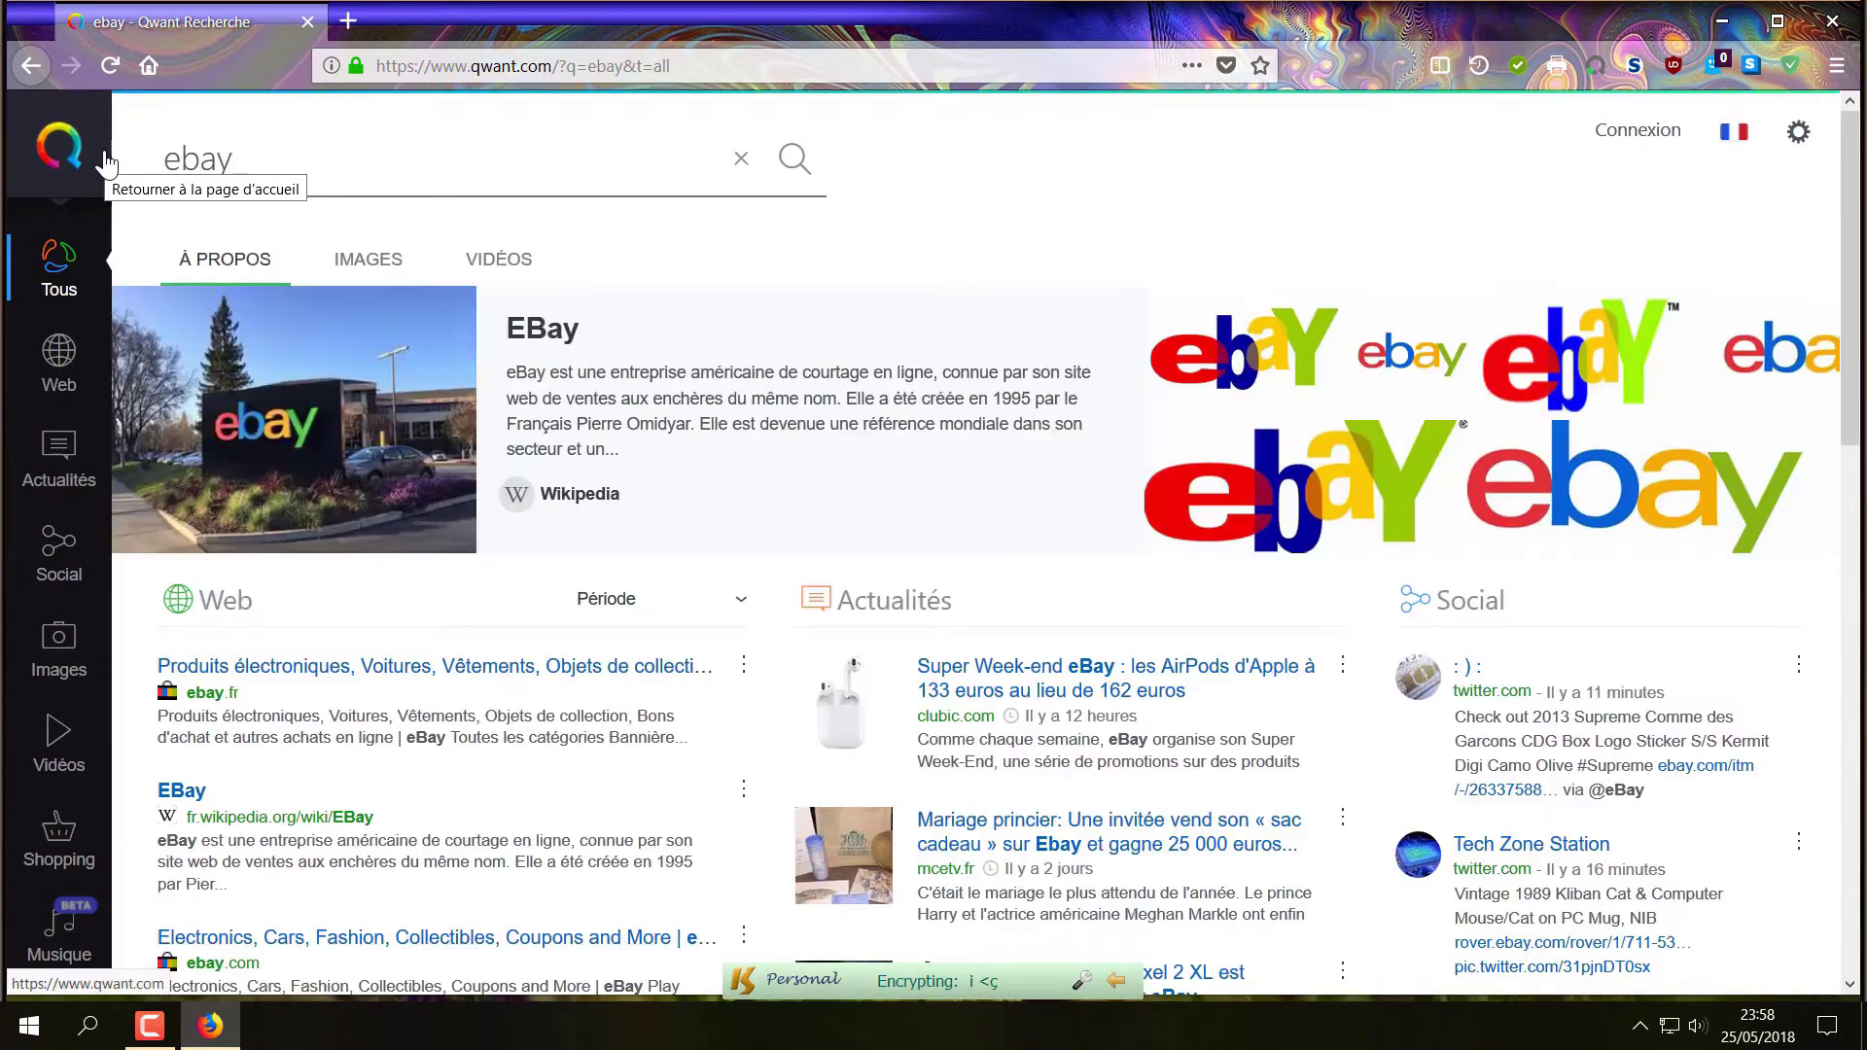
pyautogui.click(348, 673)
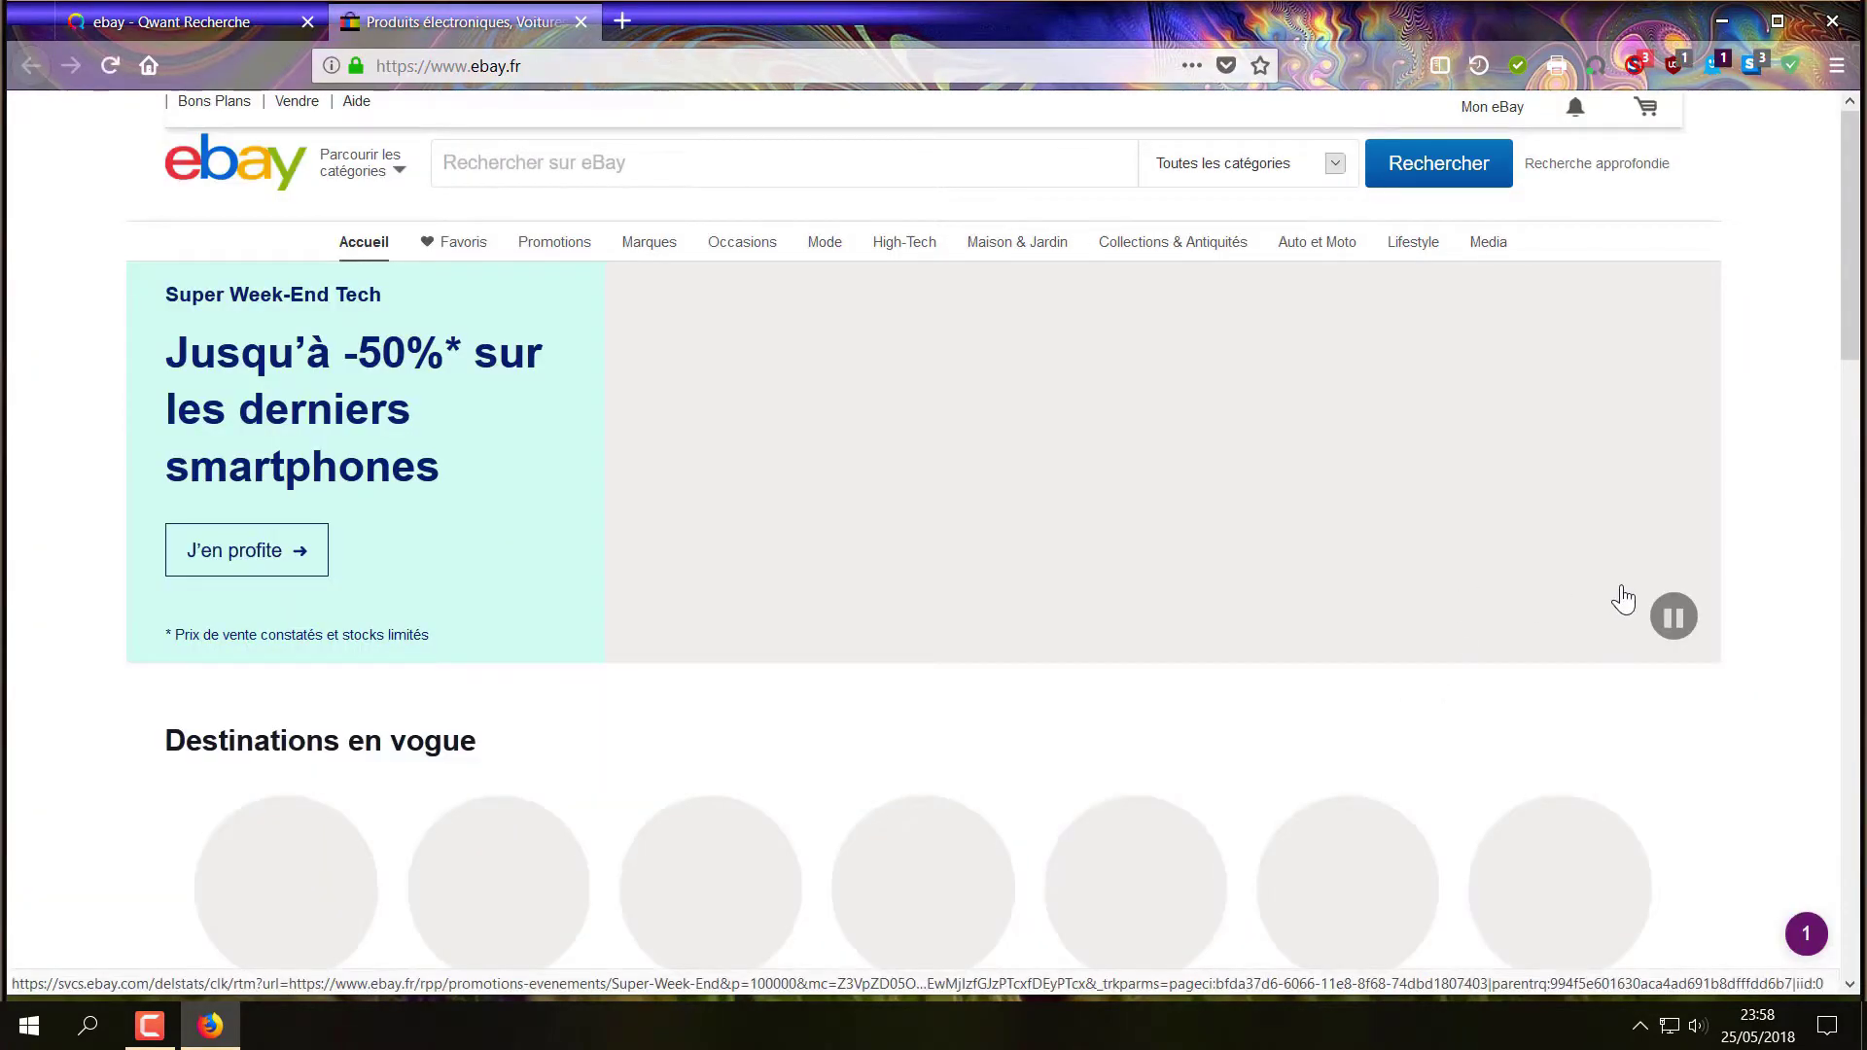
pyautogui.scroll(-5, 1811, 469)
pyautogui.scroll(-3, 1809, 461)
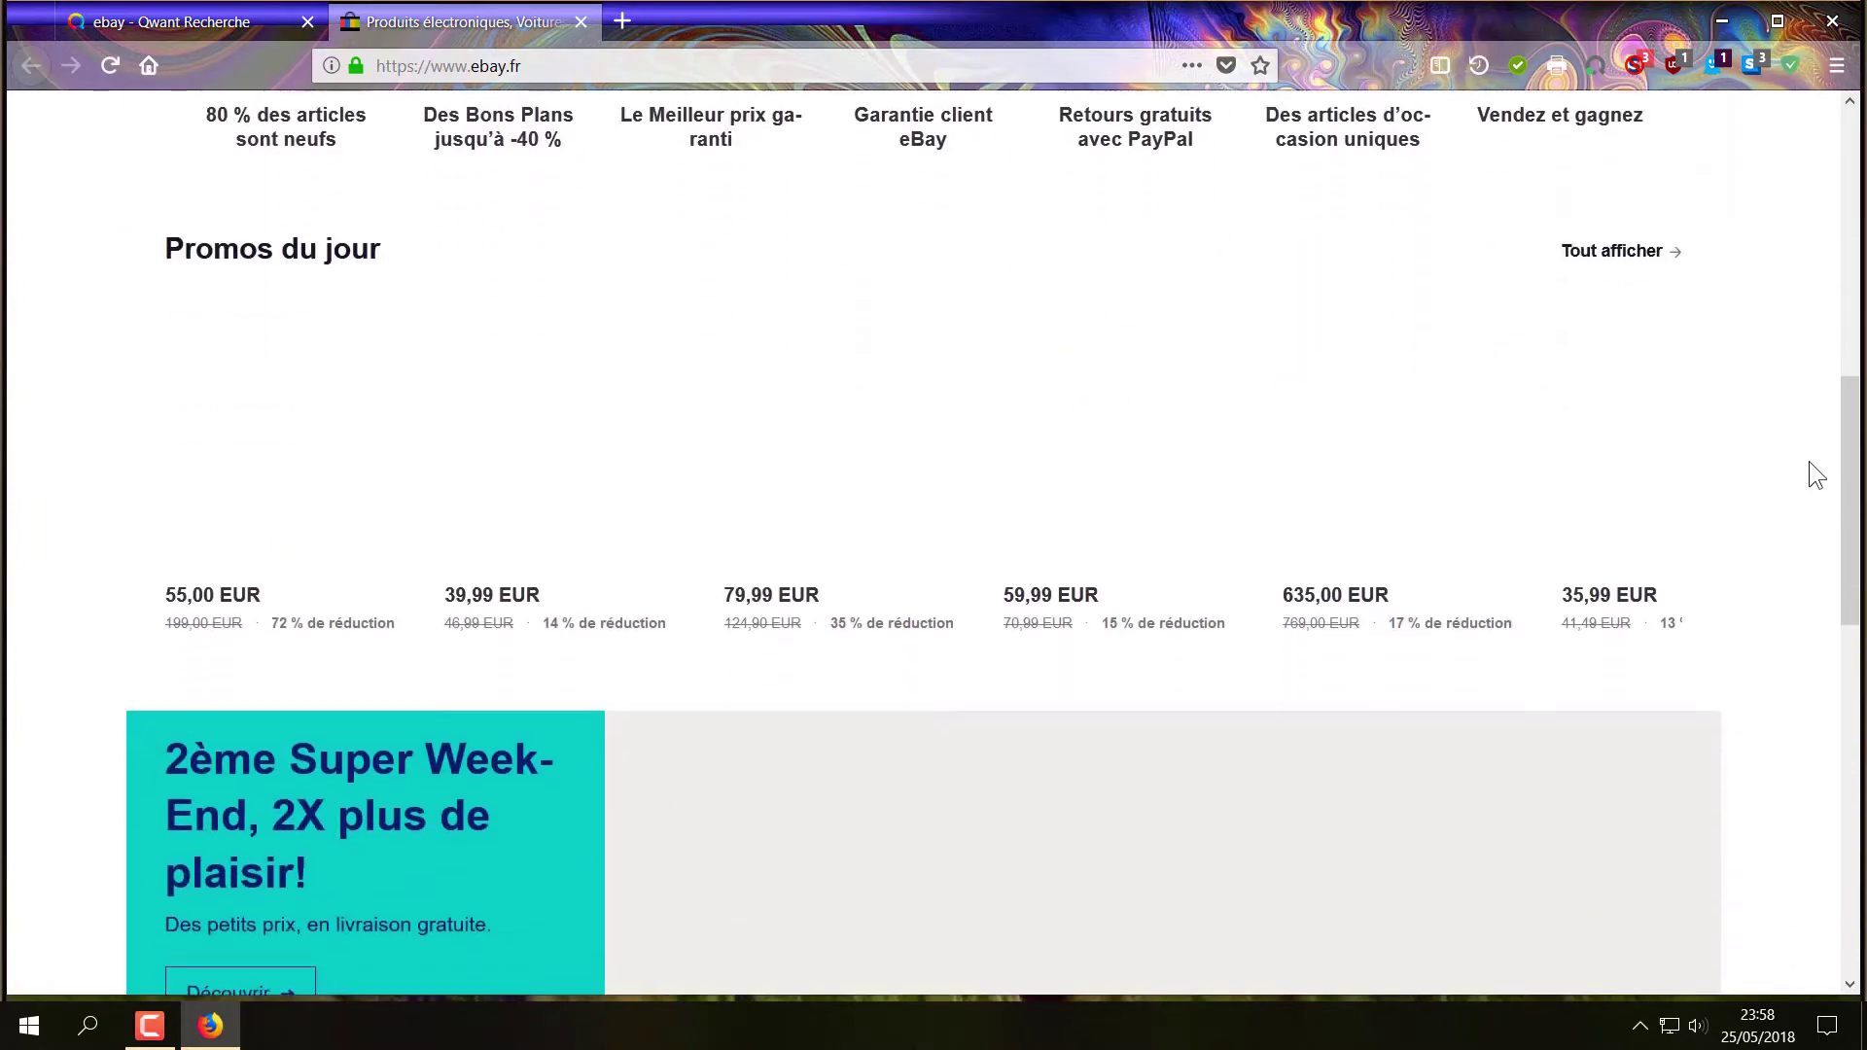
pyautogui.scroll(8, 1809, 461)
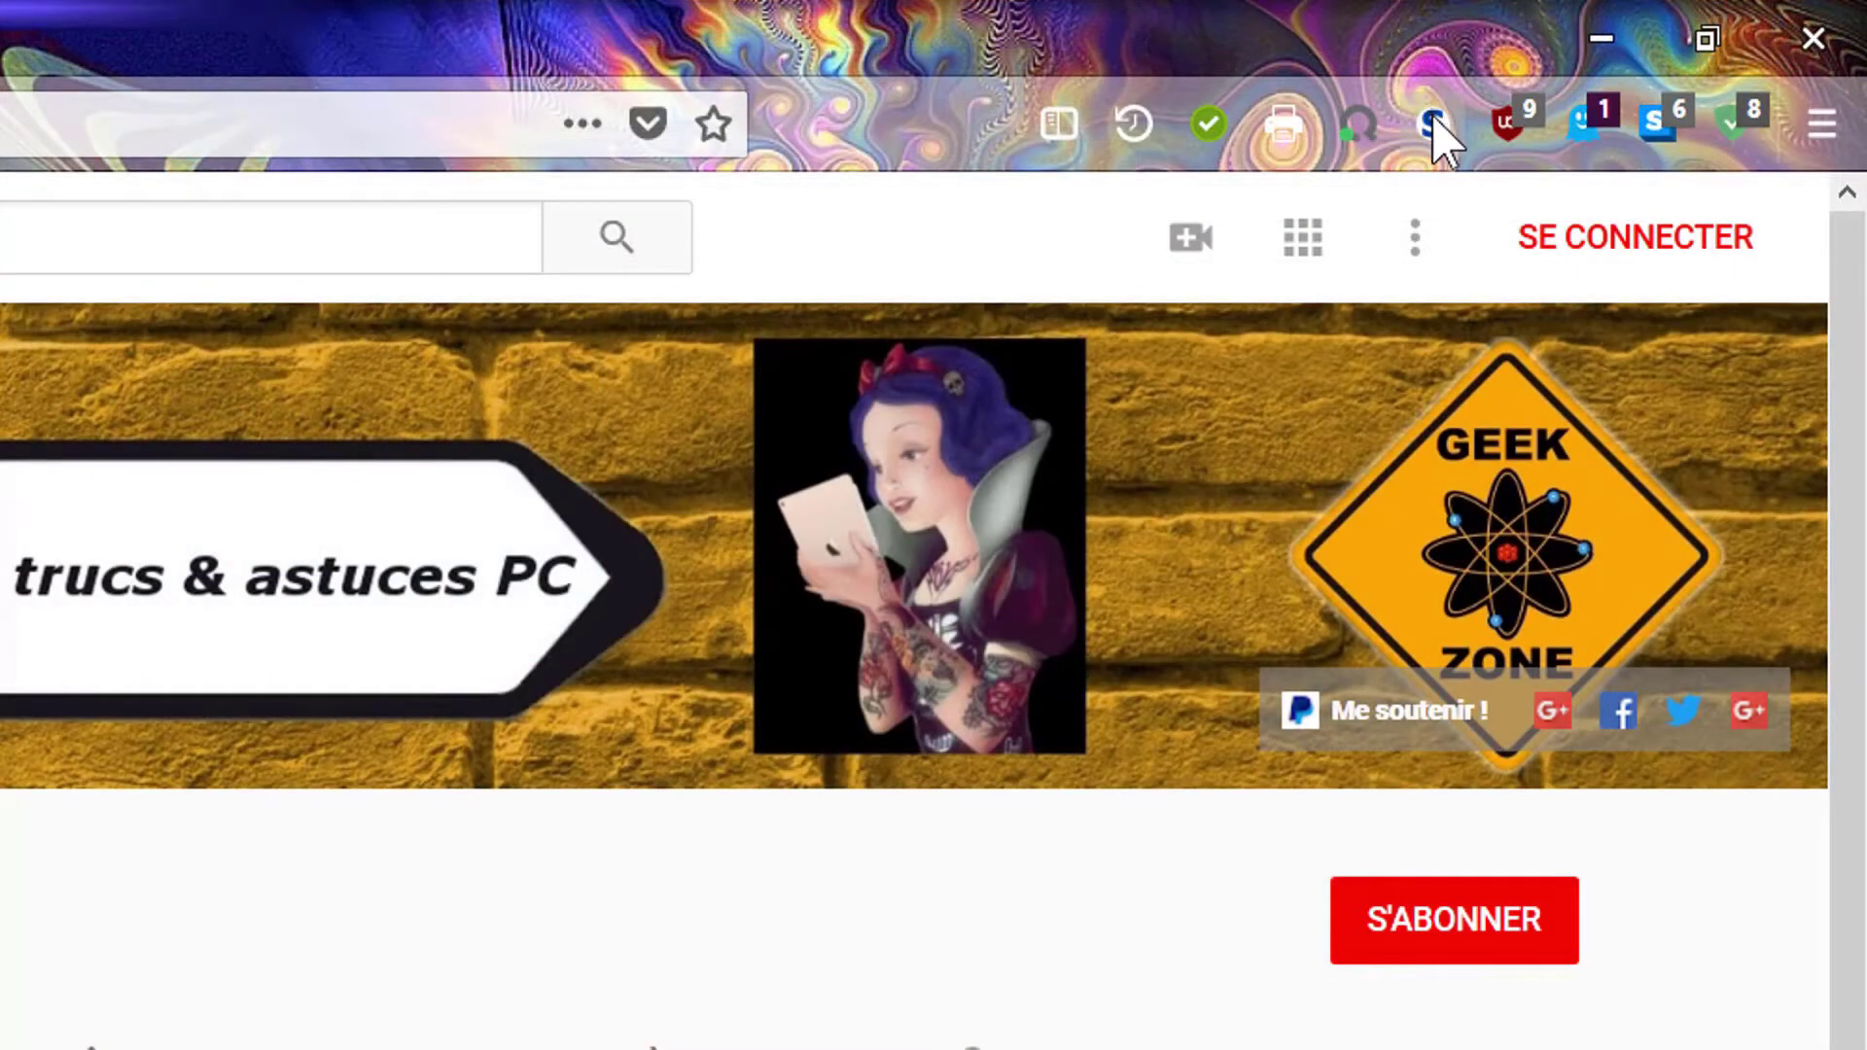
# - Open the NoScript options and review the trusted and untrusted sites in the per-site permissions list
pyautogui.click(1435, 127)
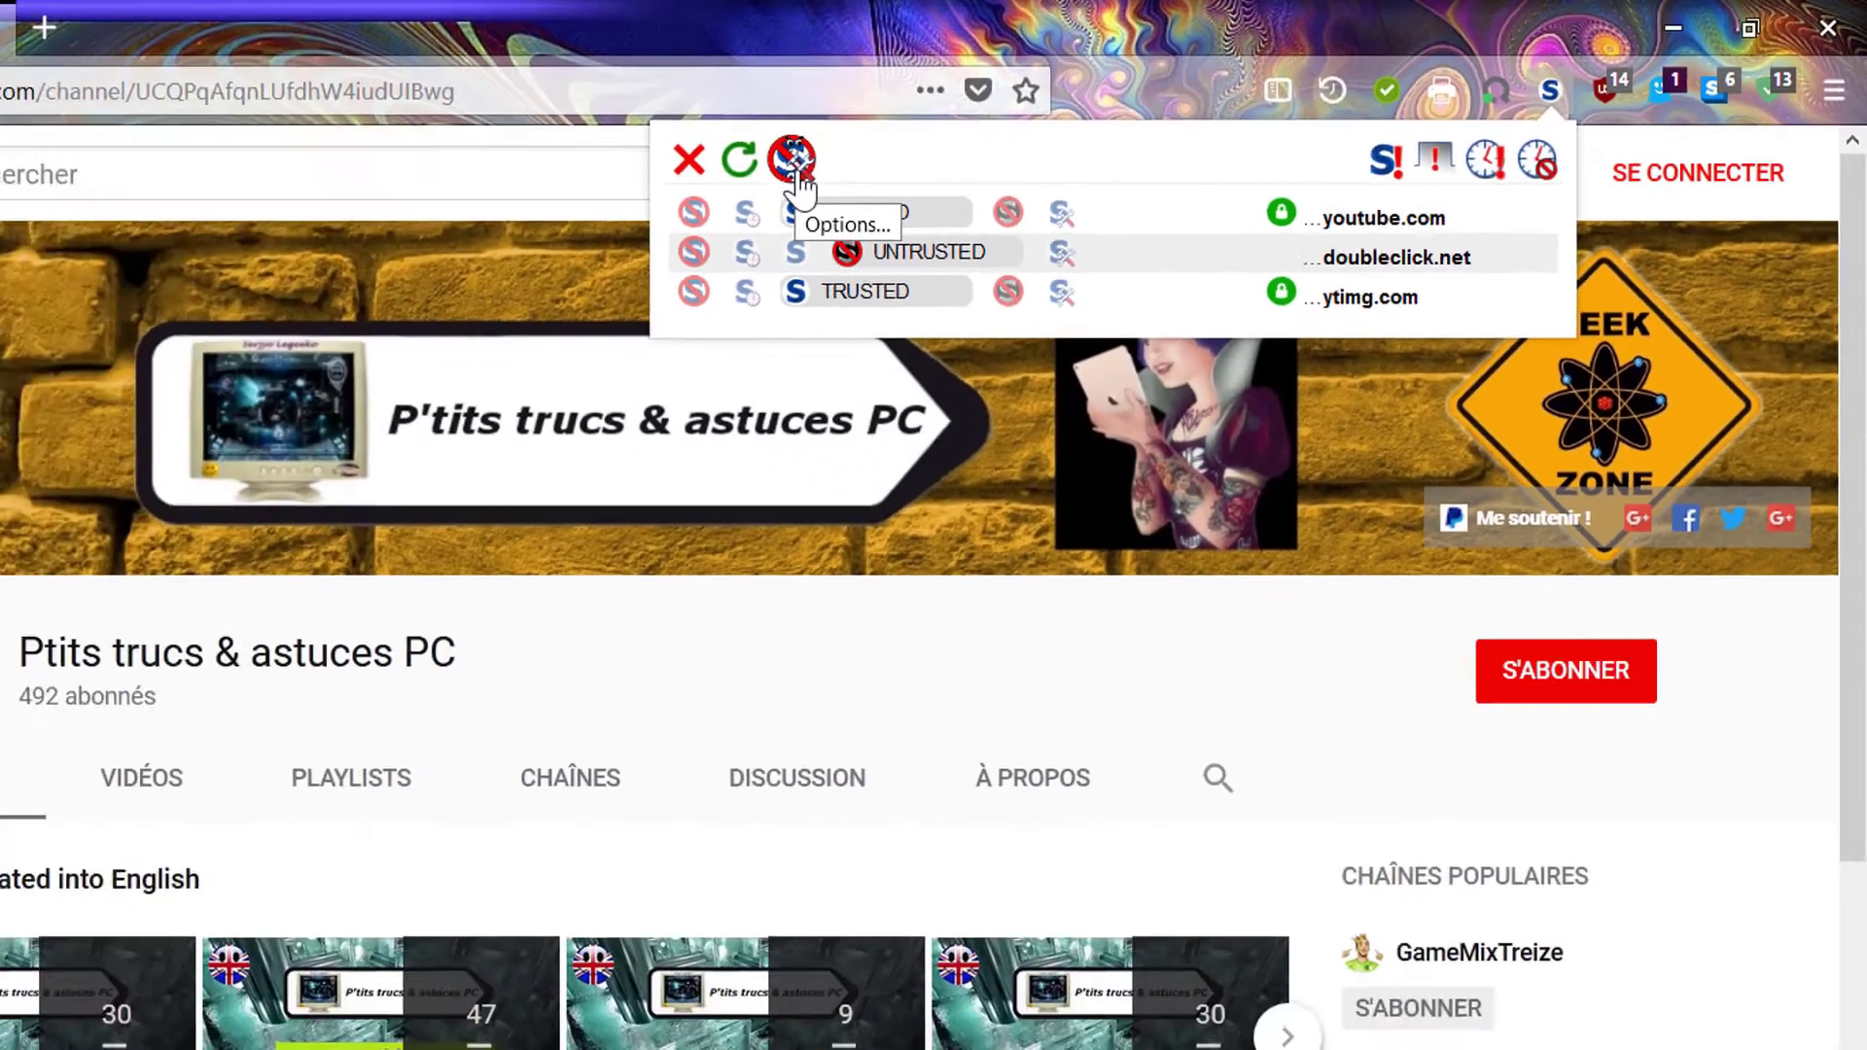
pyautogui.click(393, 228)
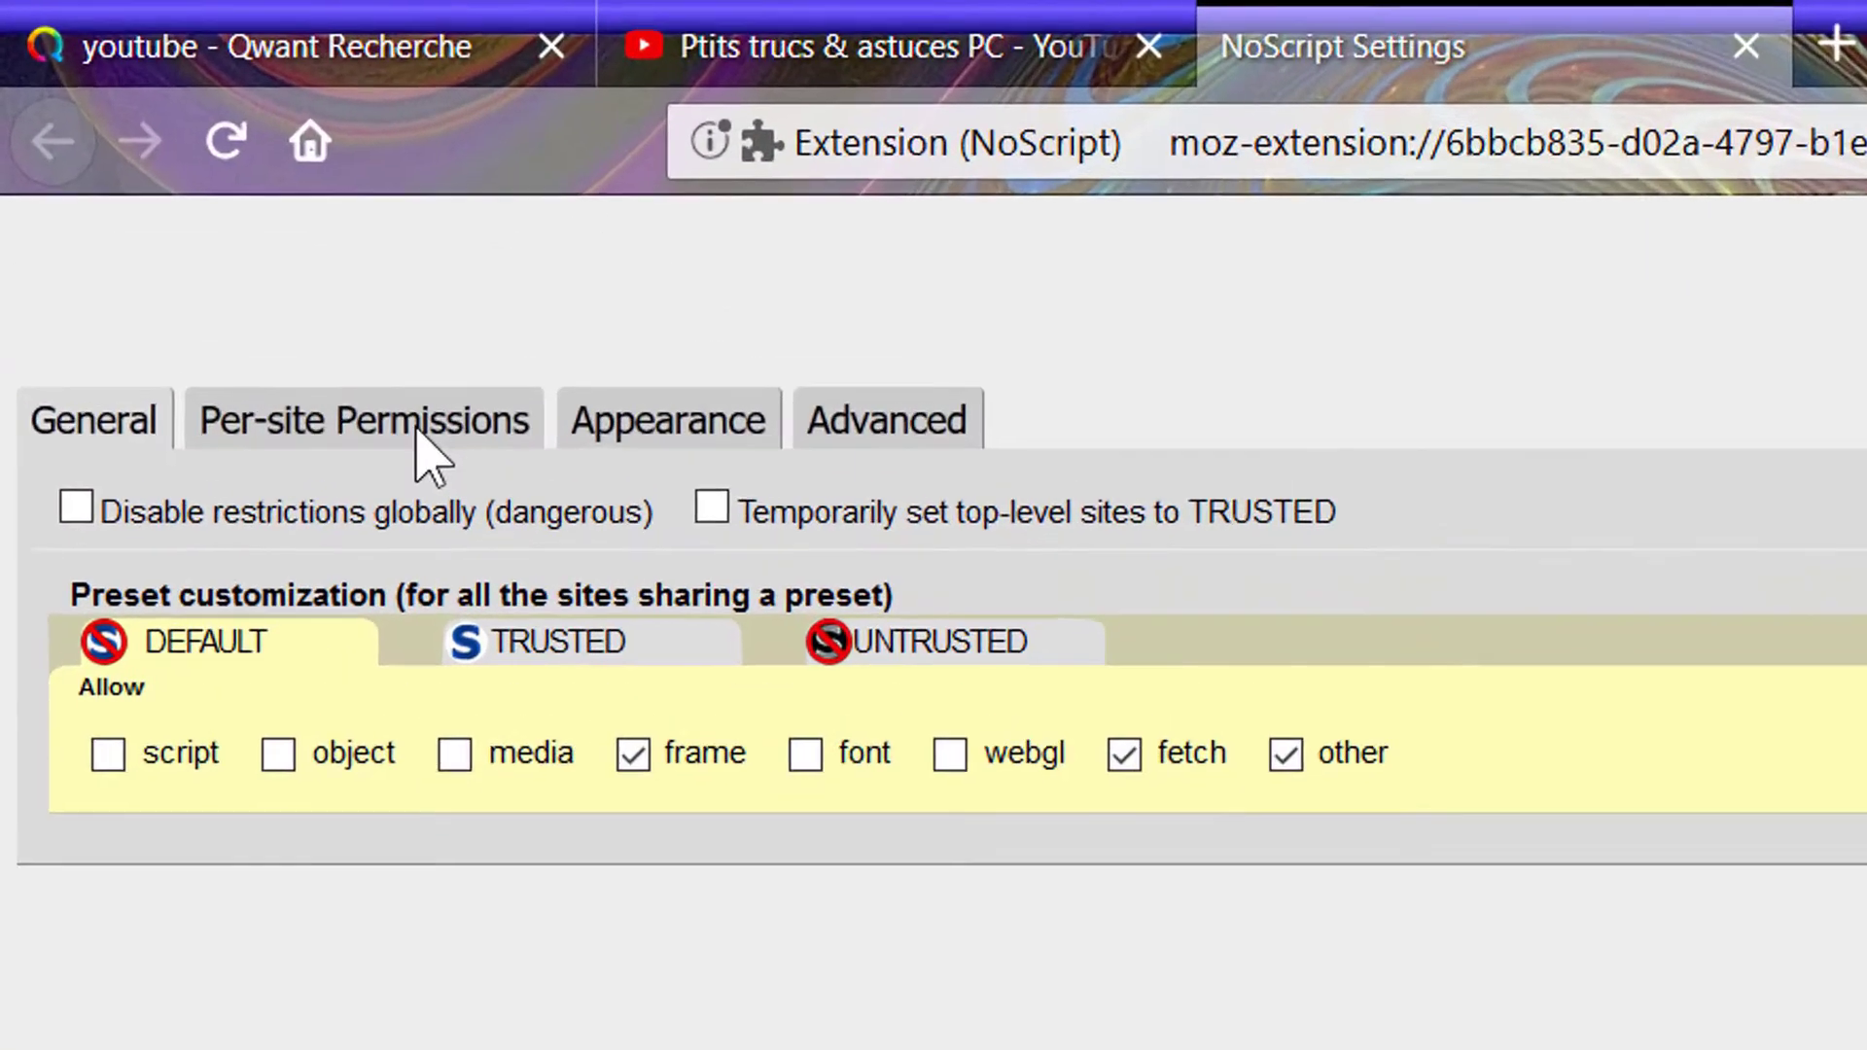
pyautogui.click(197, 210)
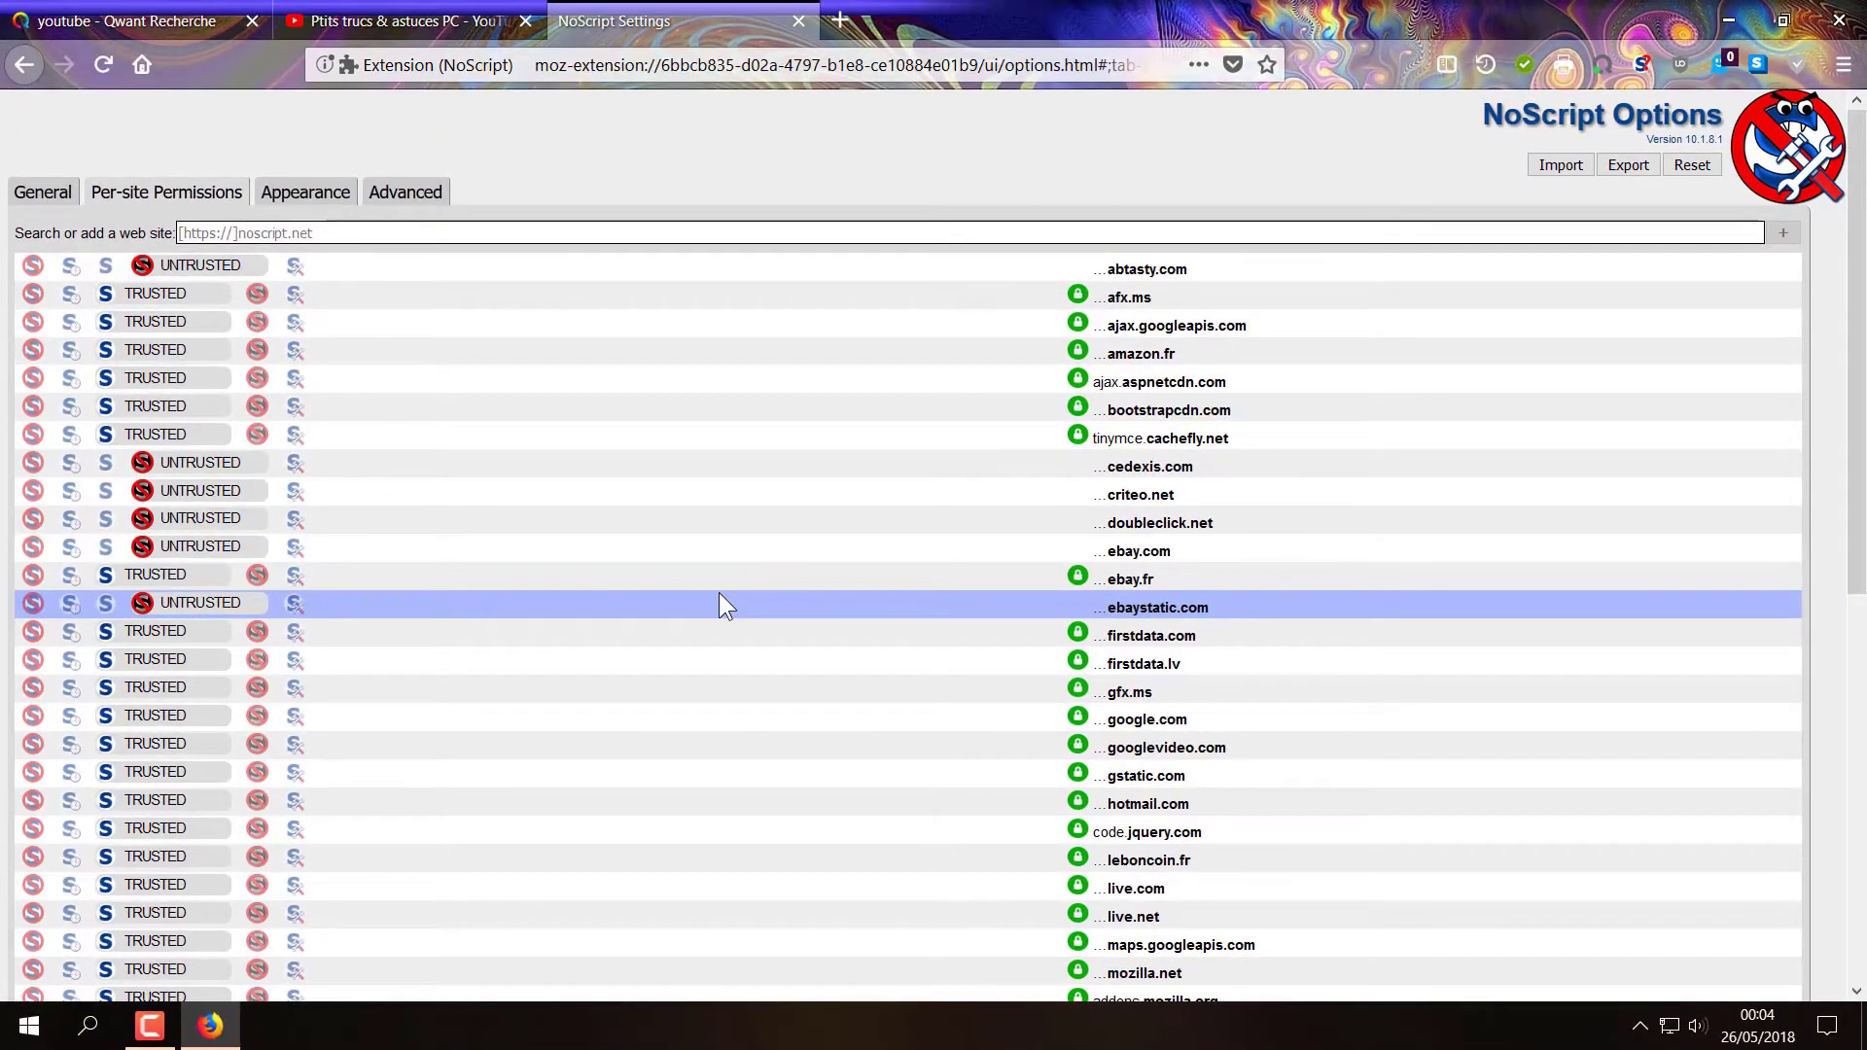
pyautogui.scroll(-5, 873, 544)
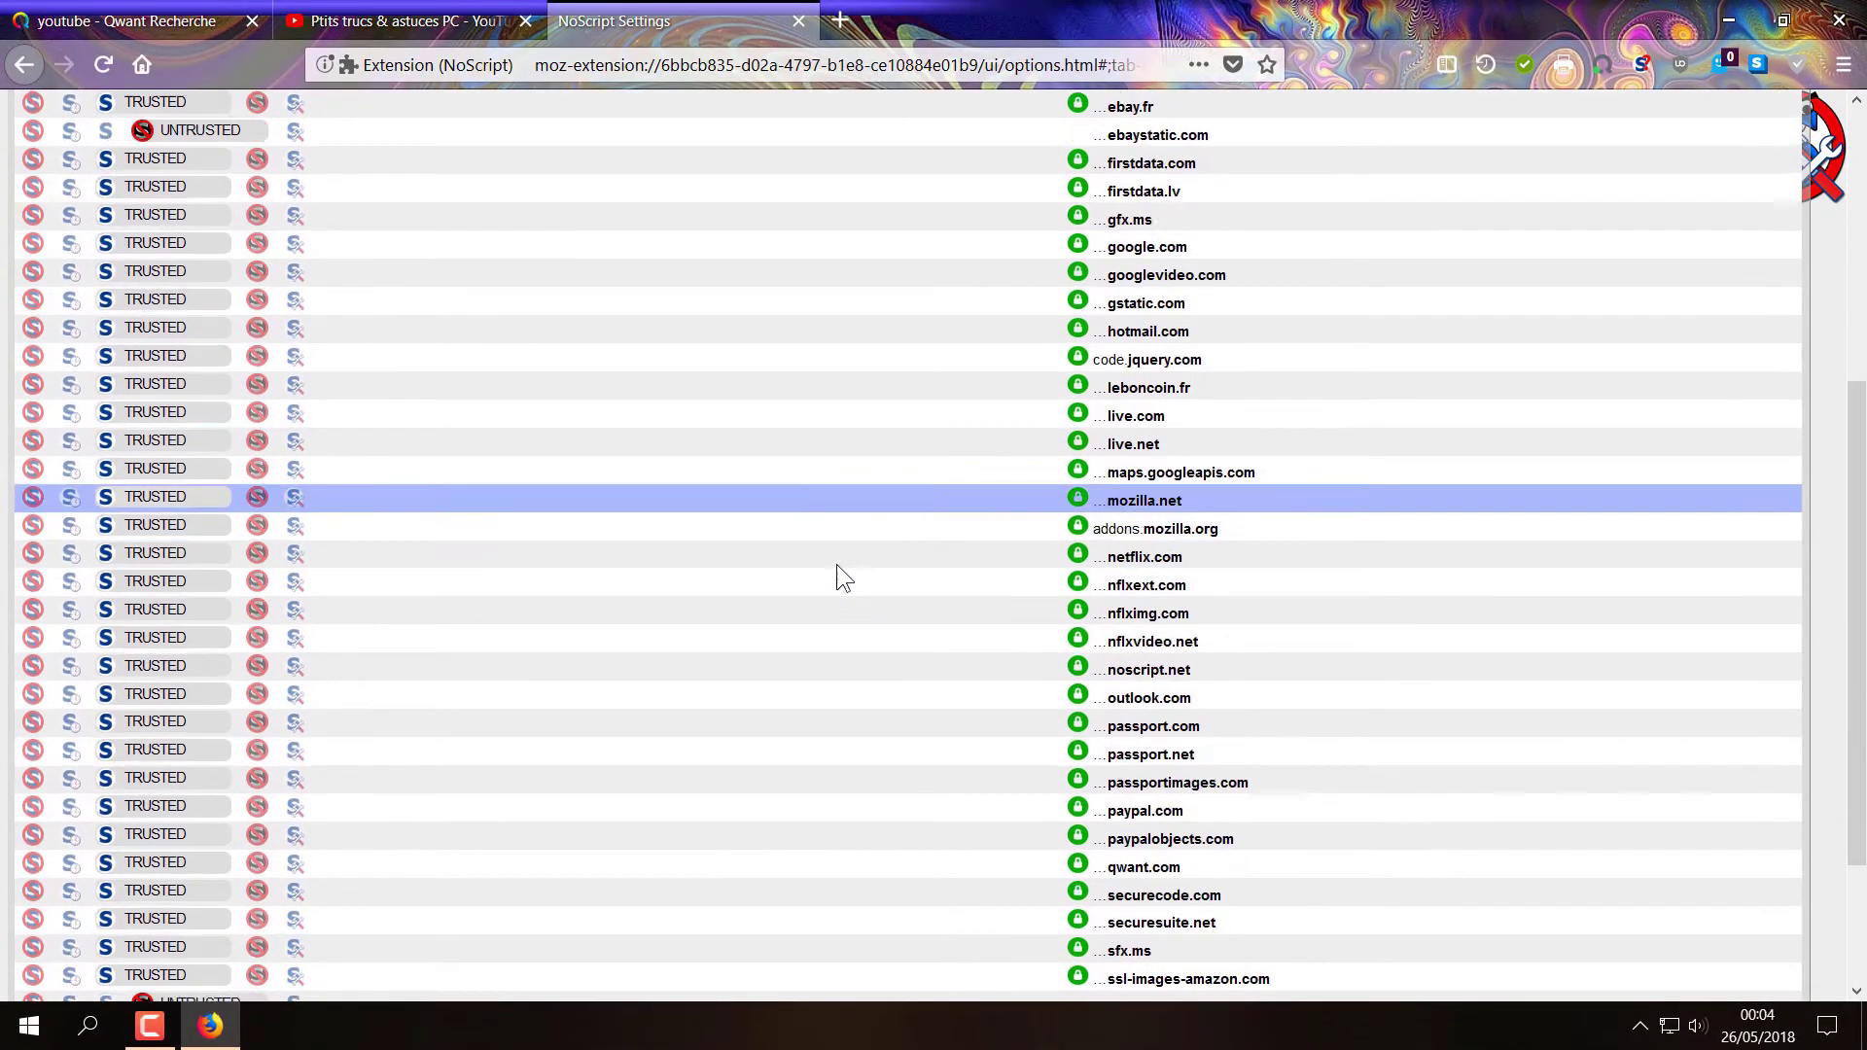
pyautogui.scroll(-2, 842, 576)
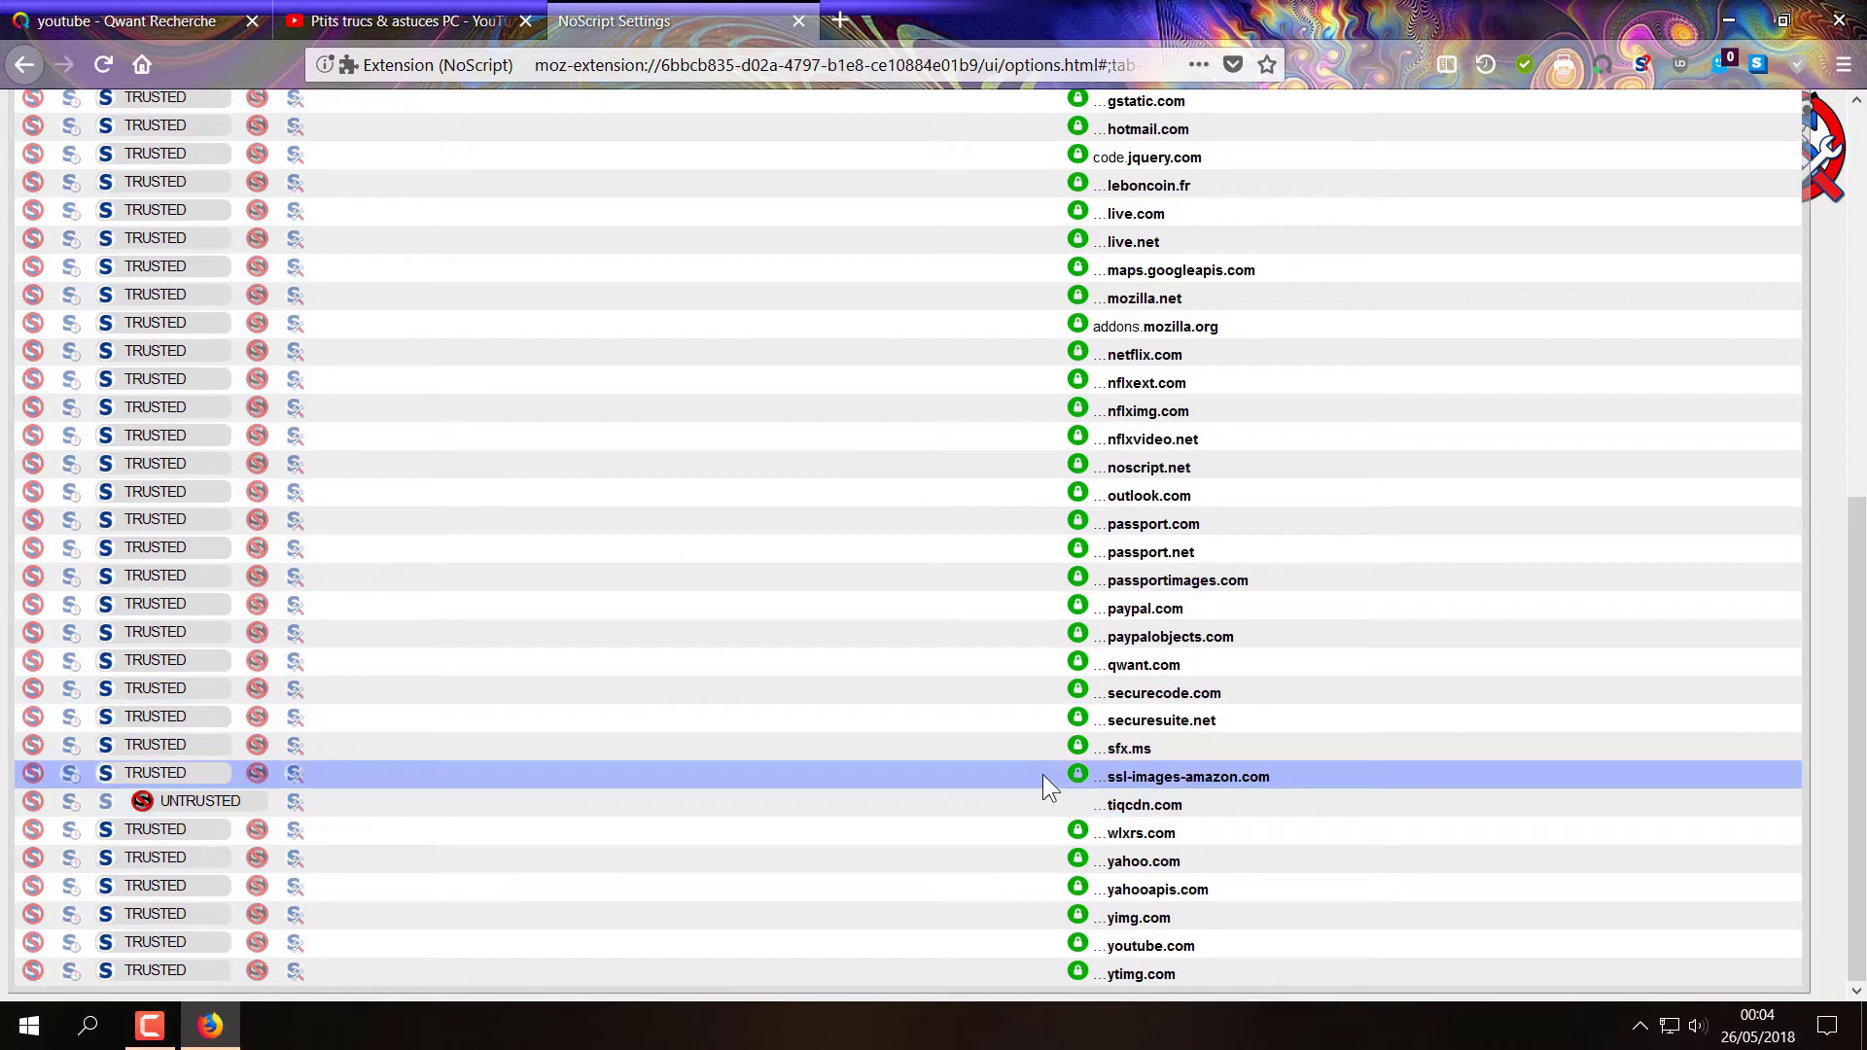
pyautogui.scroll(7, 1050, 564)
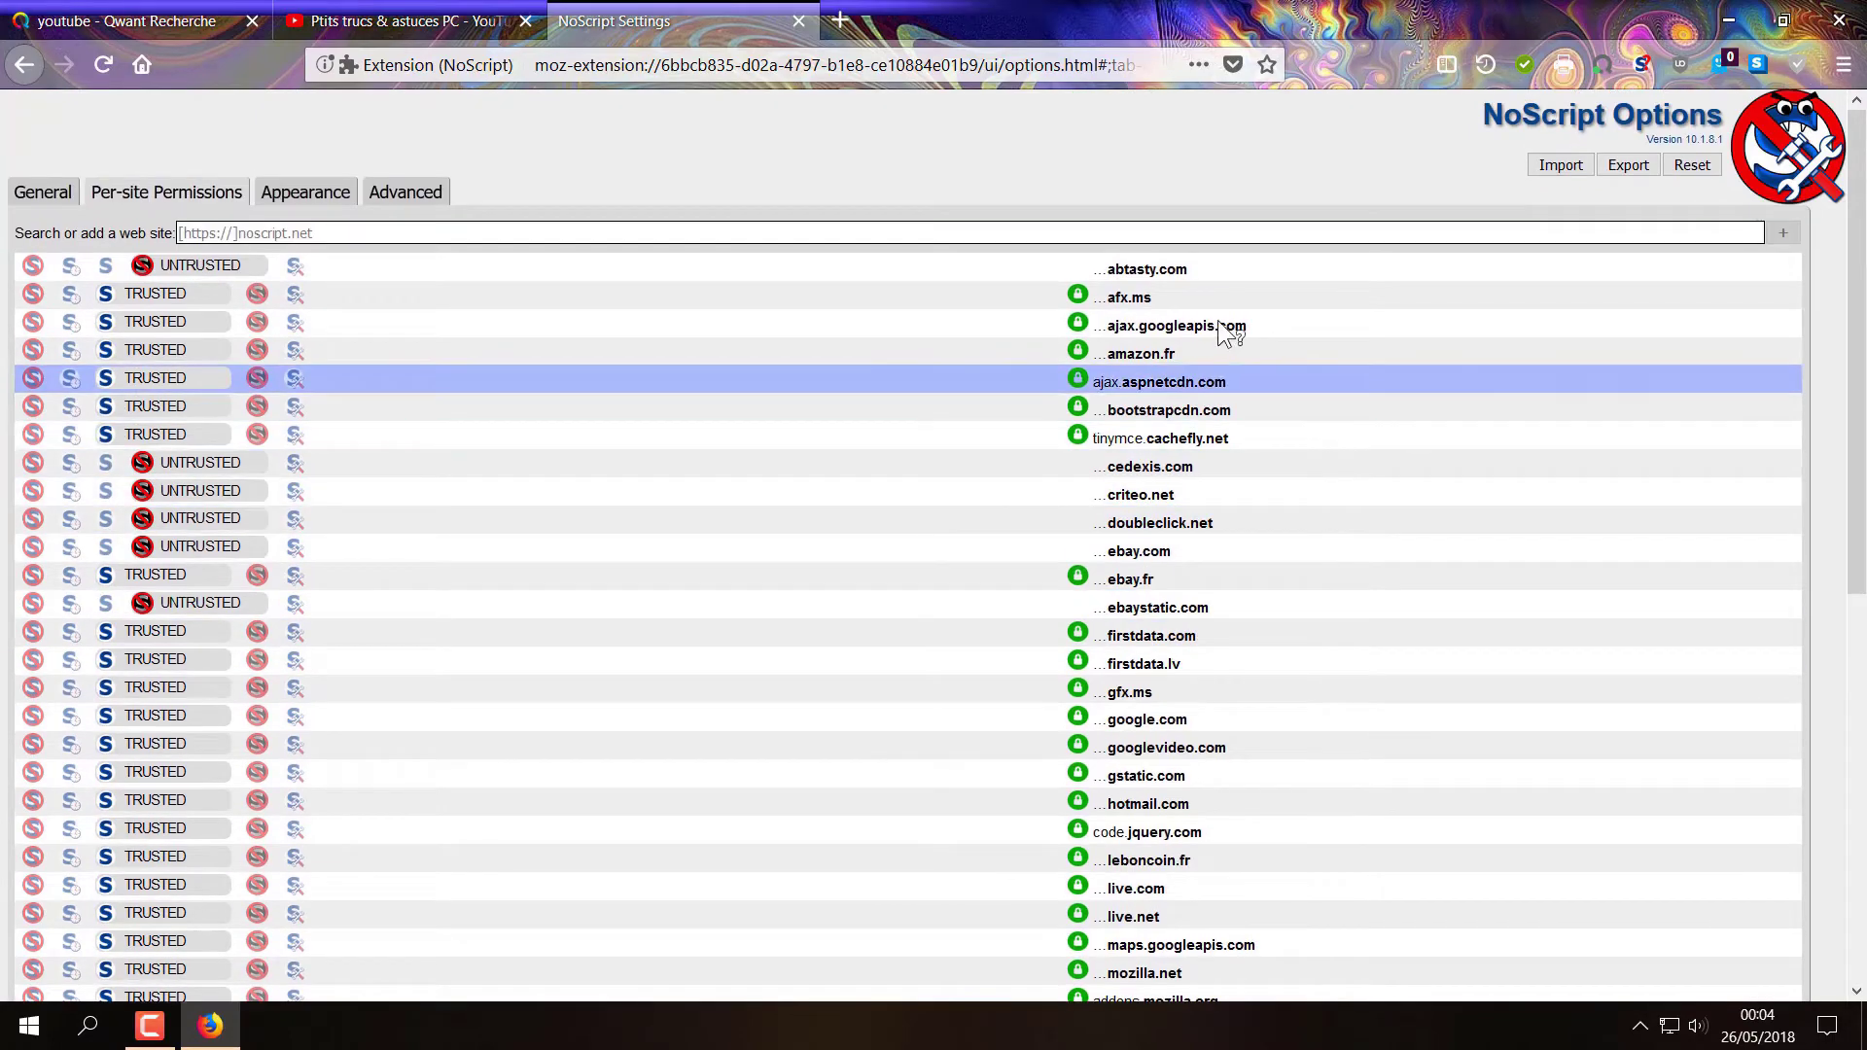
# - Export the NoScript settings and save them as the file noscript_data.txt
pyautogui.click(1626, 166)
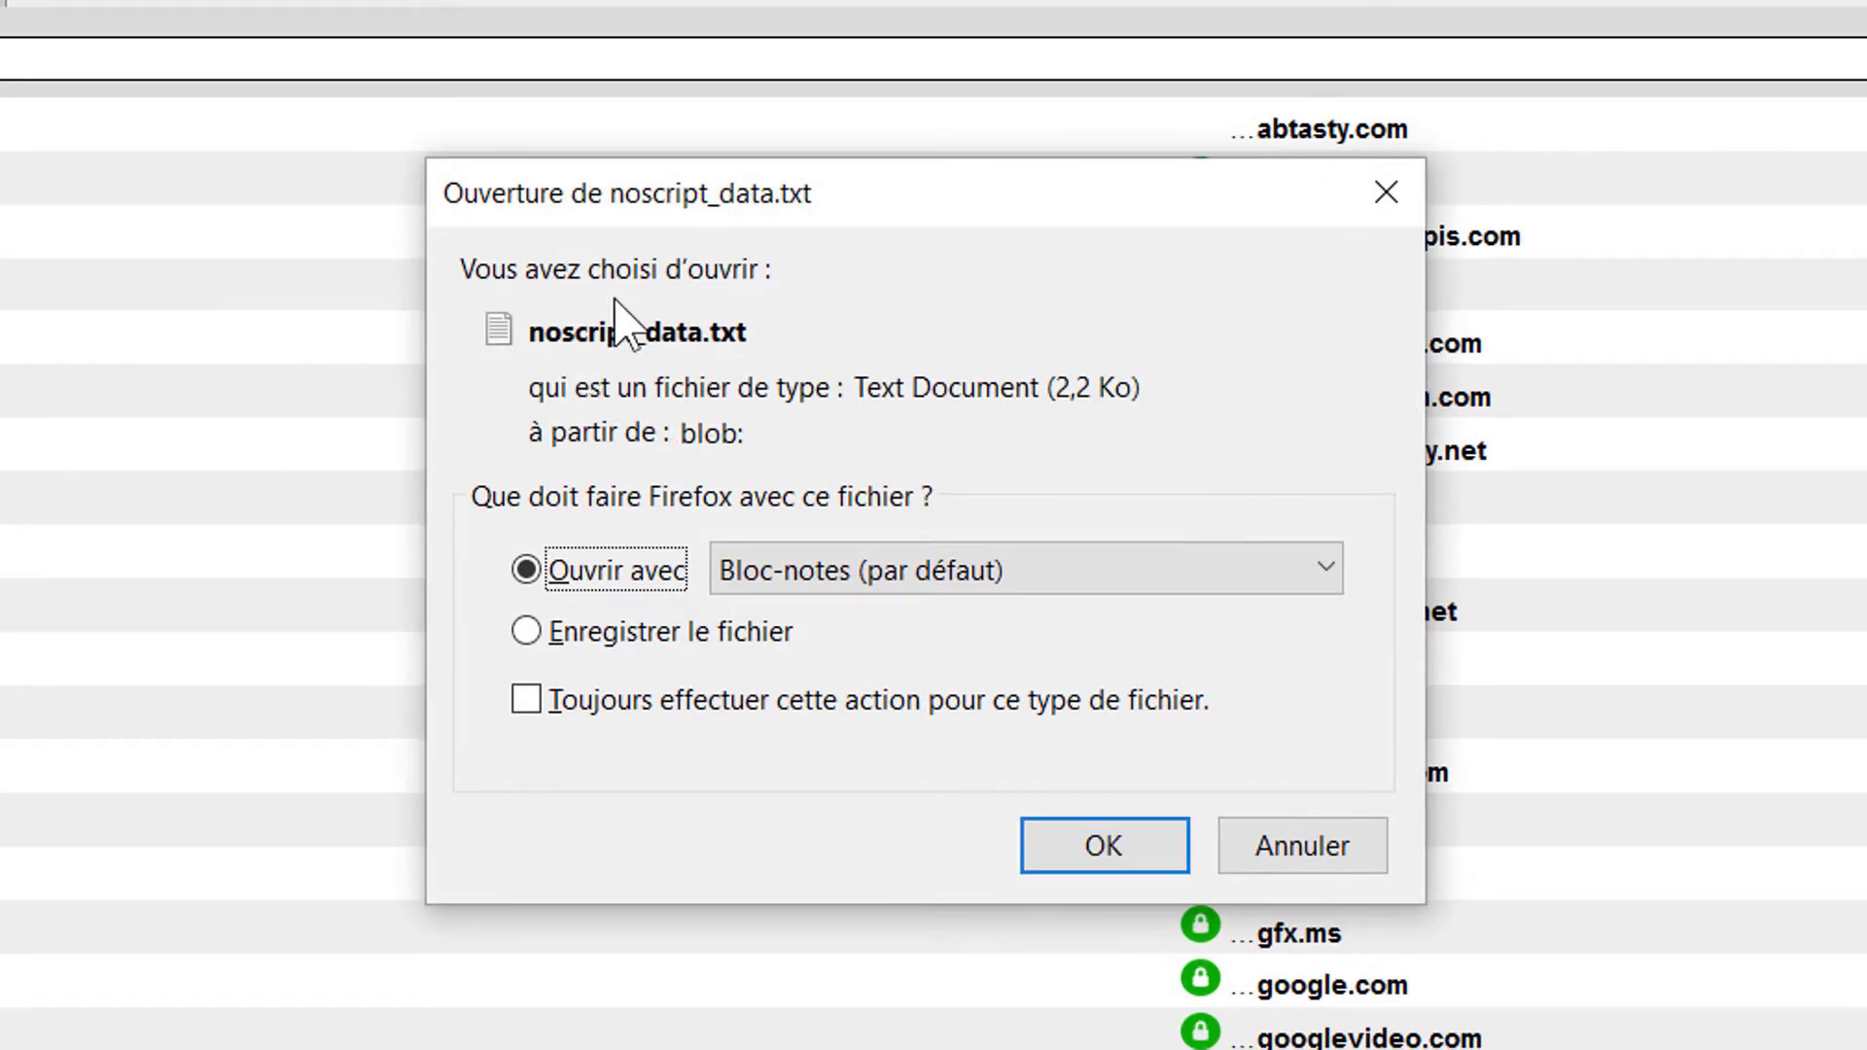
pyautogui.click(525, 631)
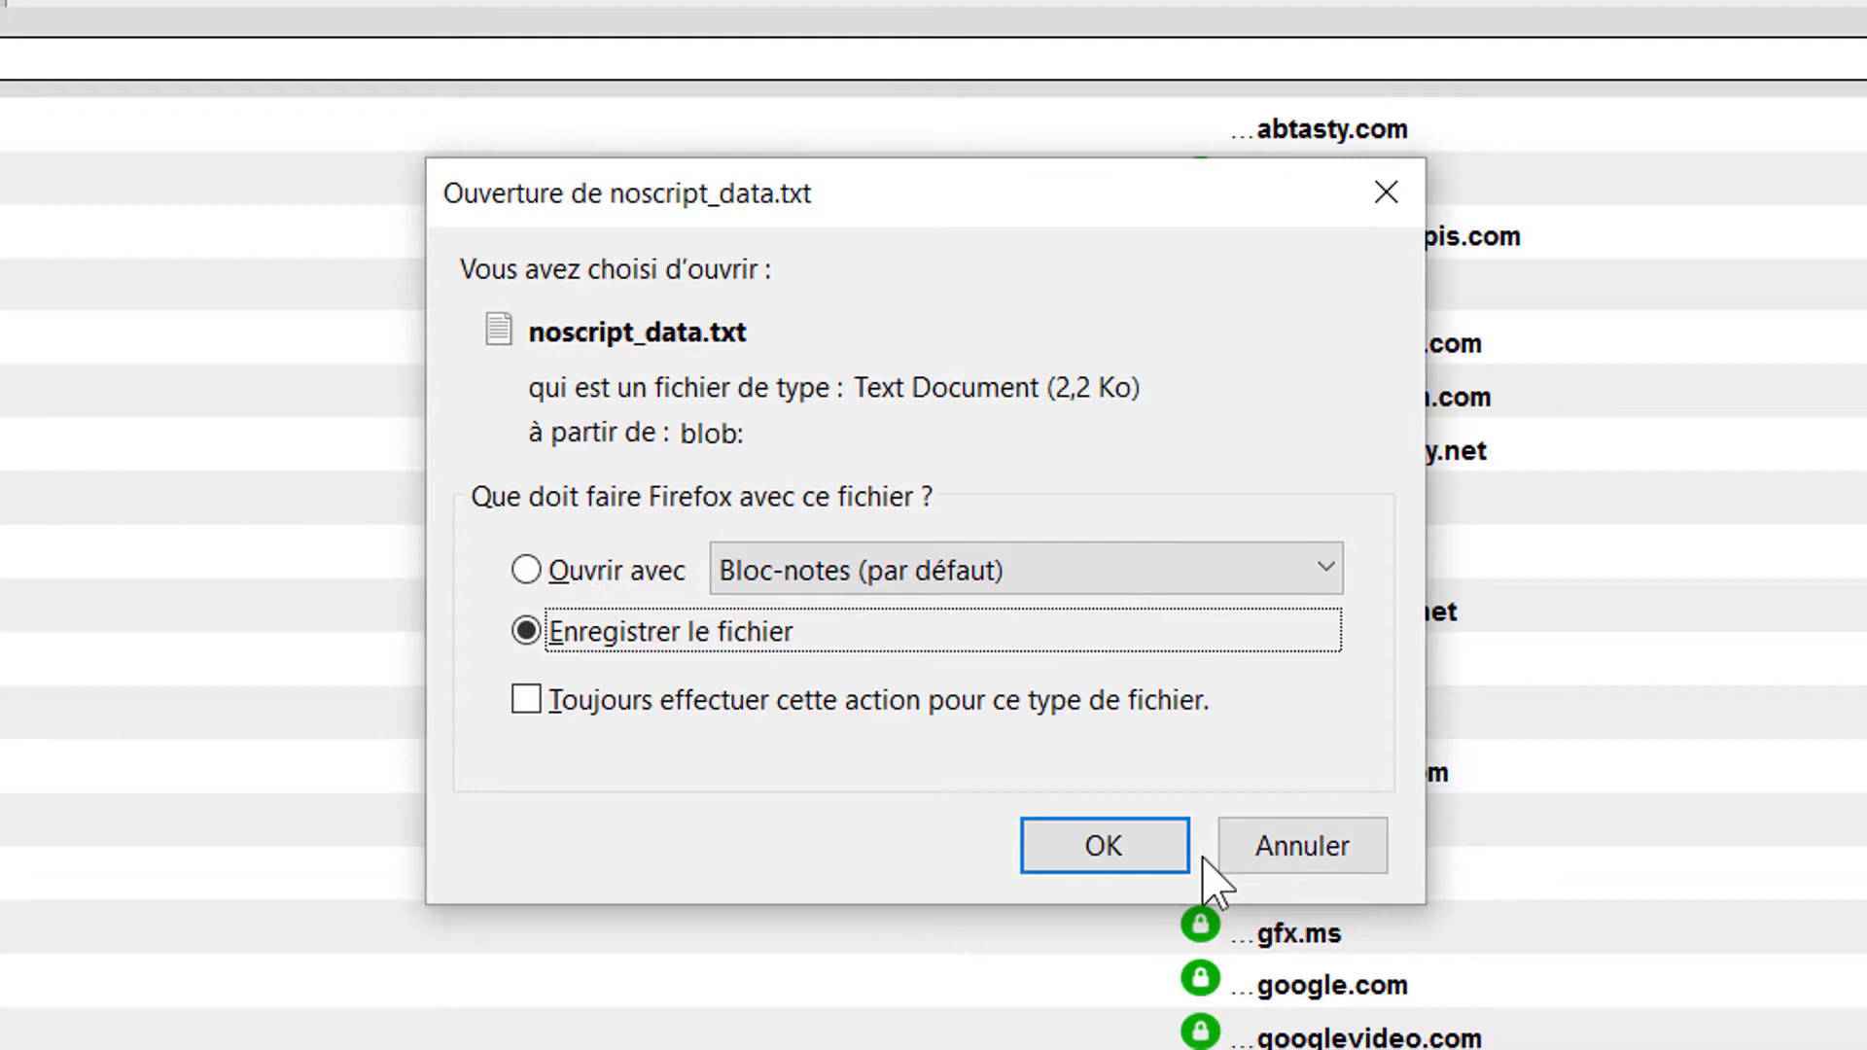
pyautogui.click(1119, 848)
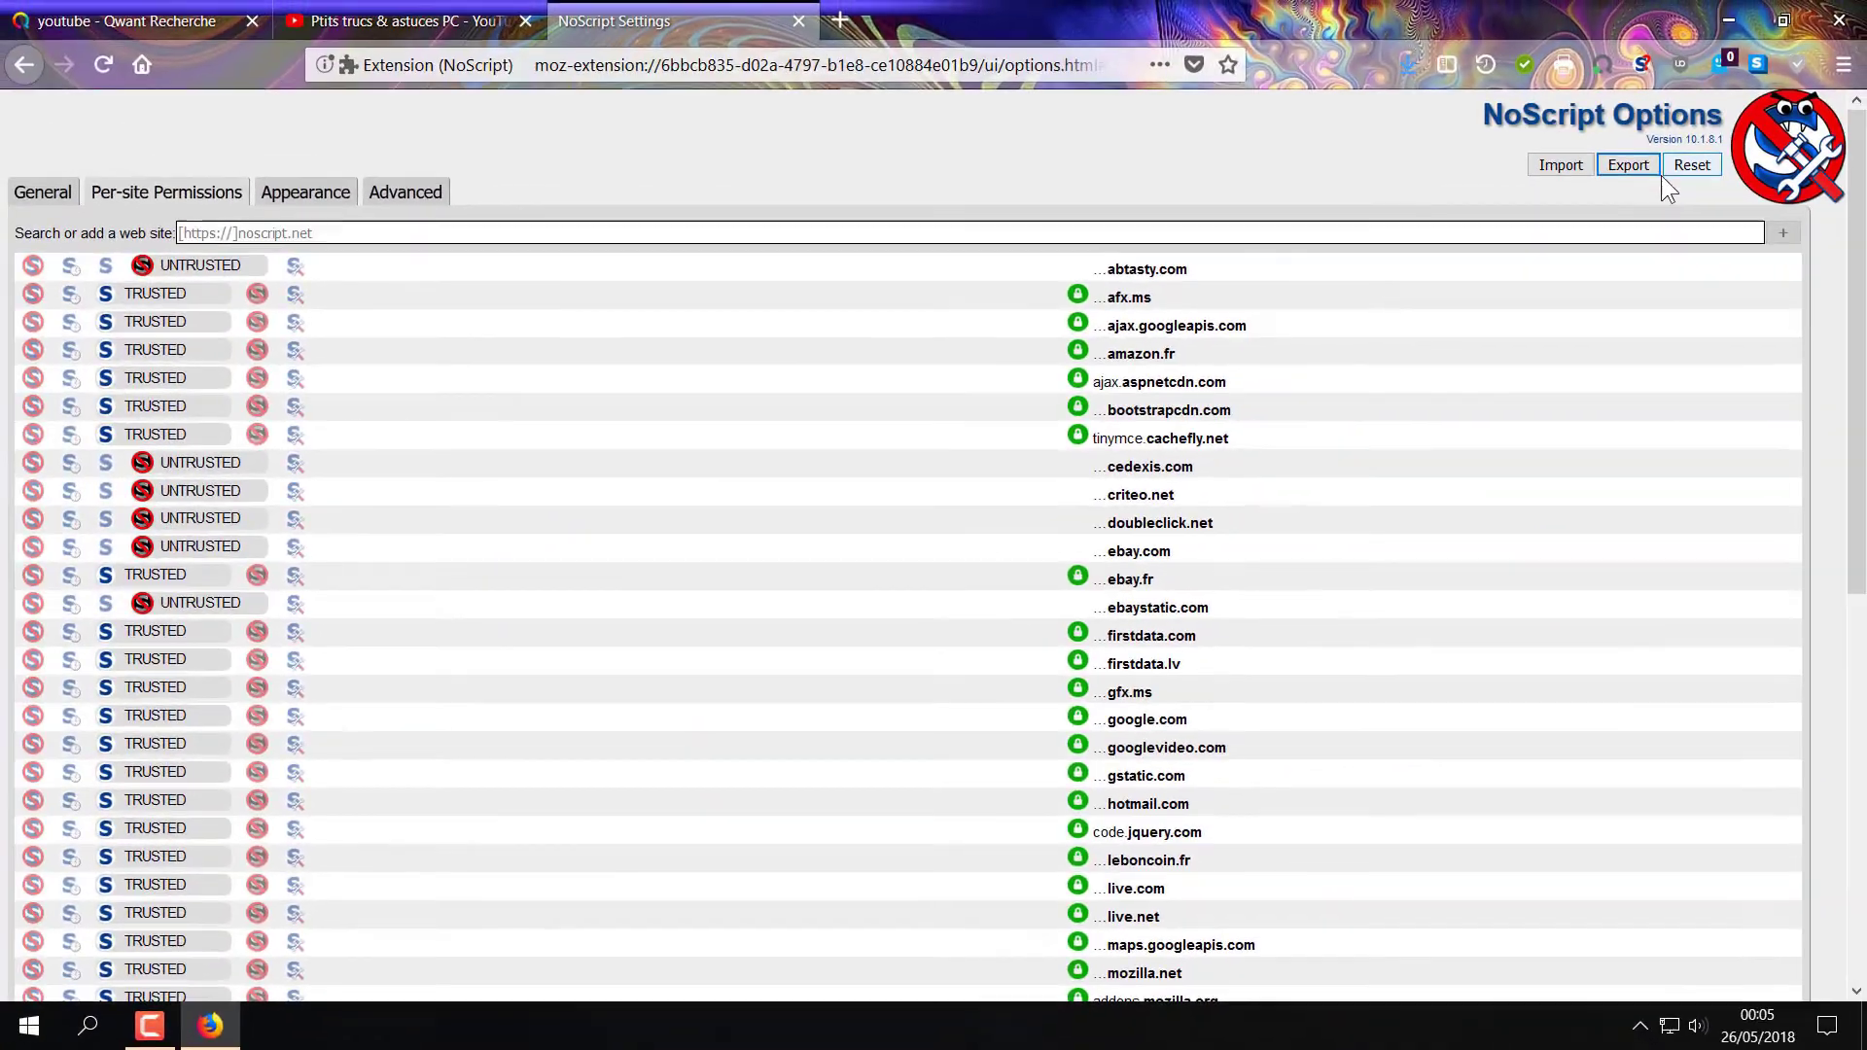
# - Switch to File Explorer's Téléchargements folder to check for the exported noscript_data.txt, and close the window
pyautogui.press('super')
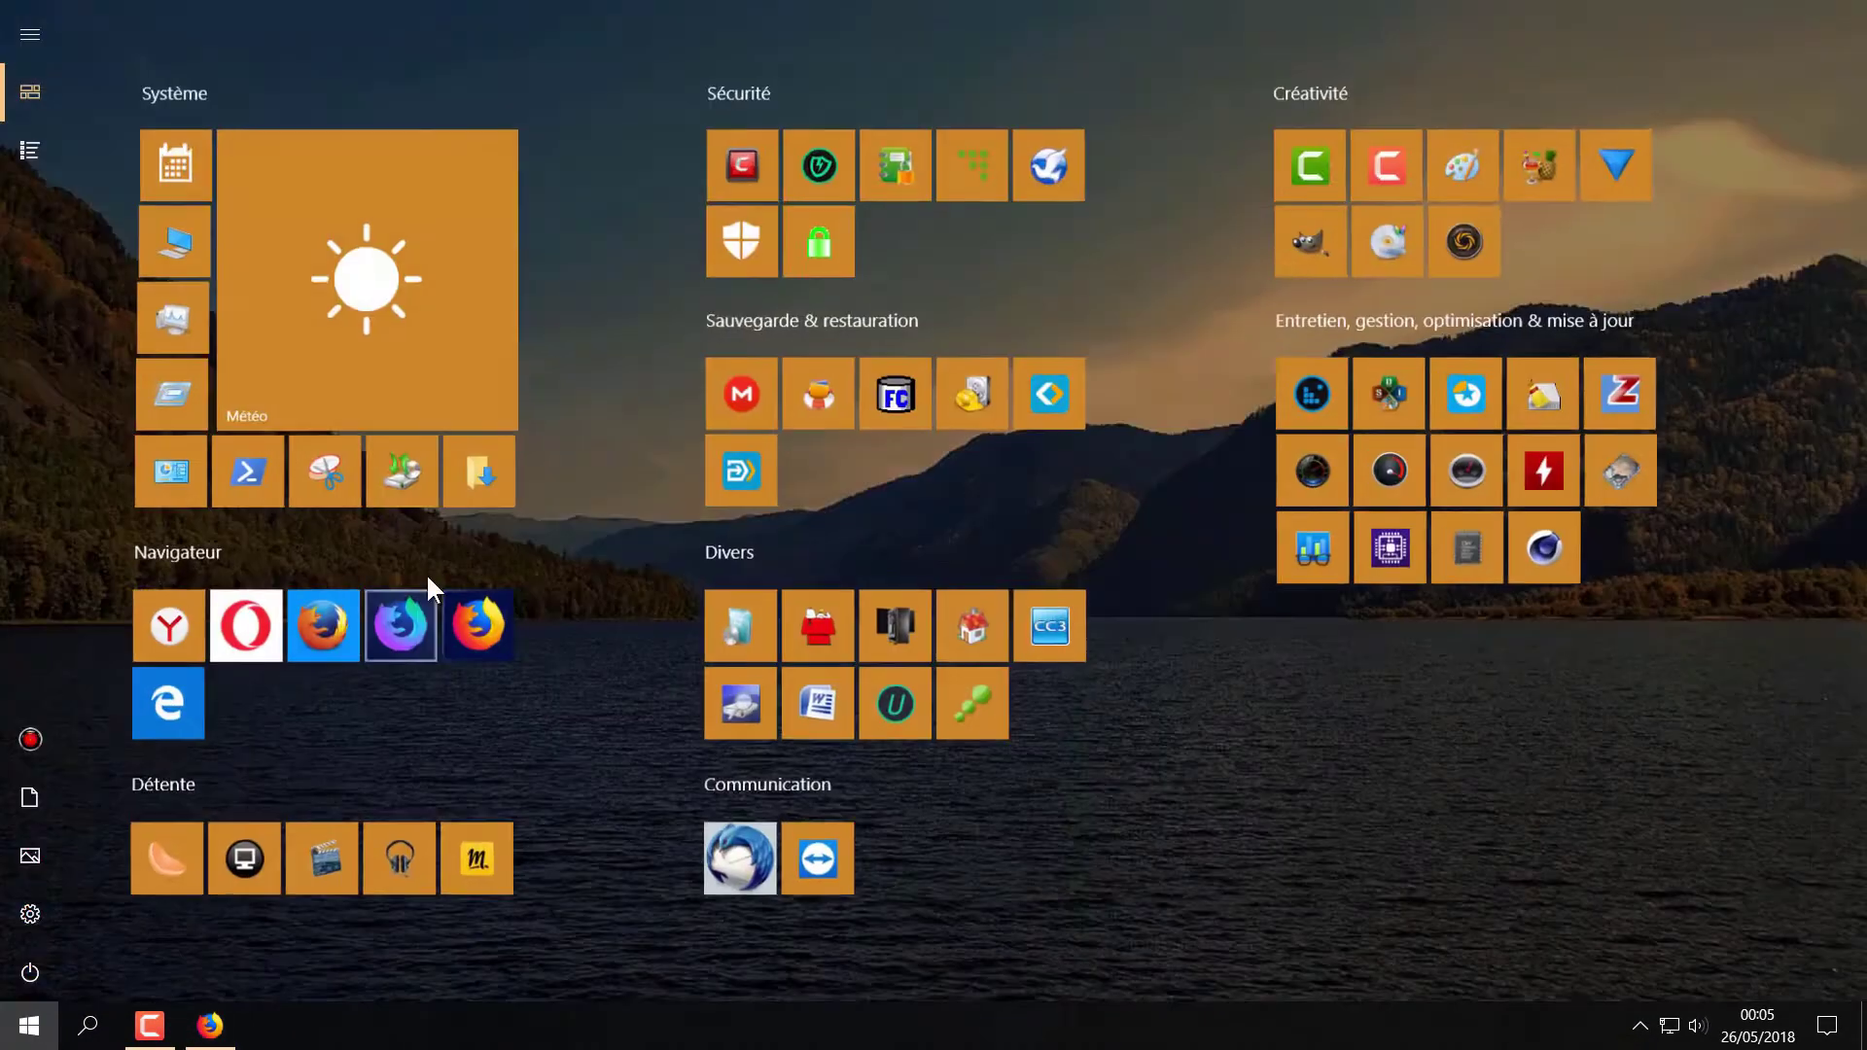
pyautogui.click(474, 472)
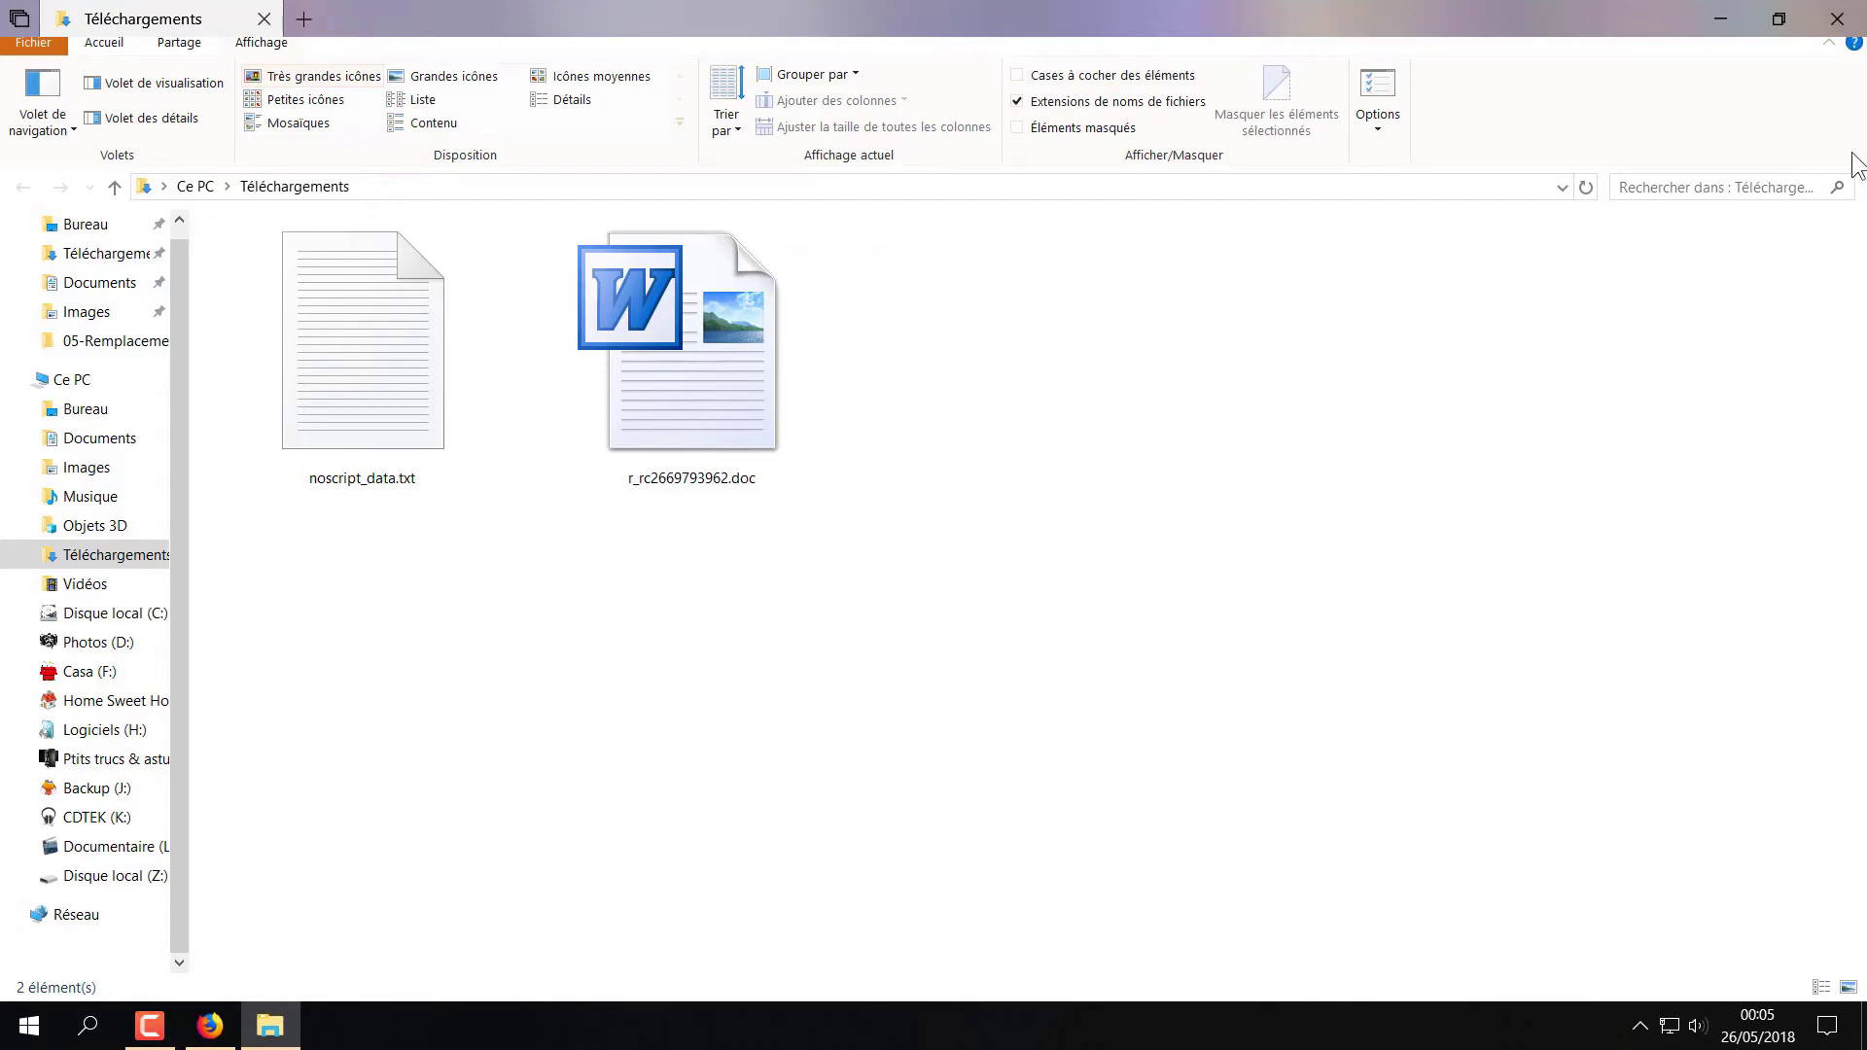
pyautogui.click(1837, 18)
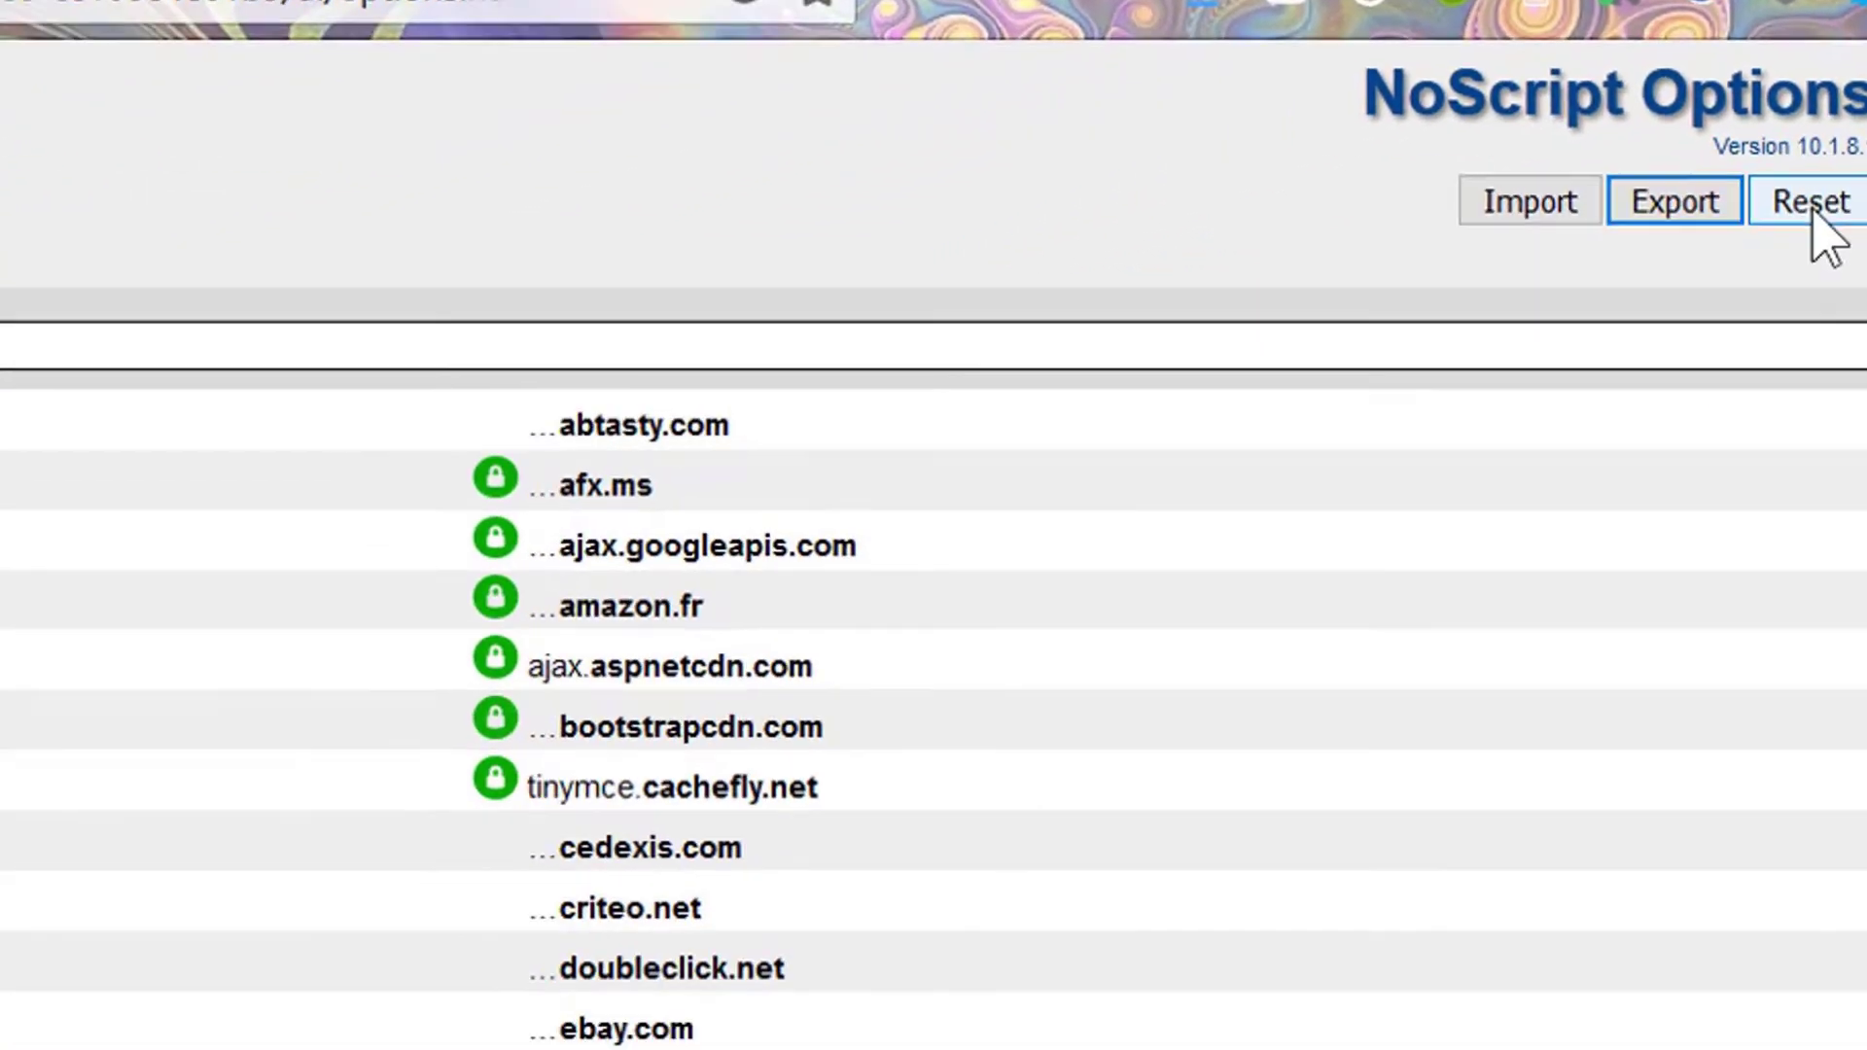
# - Request a reset of all NoScript preferences and site permissions to their default values
pyautogui.click(1459, 428)
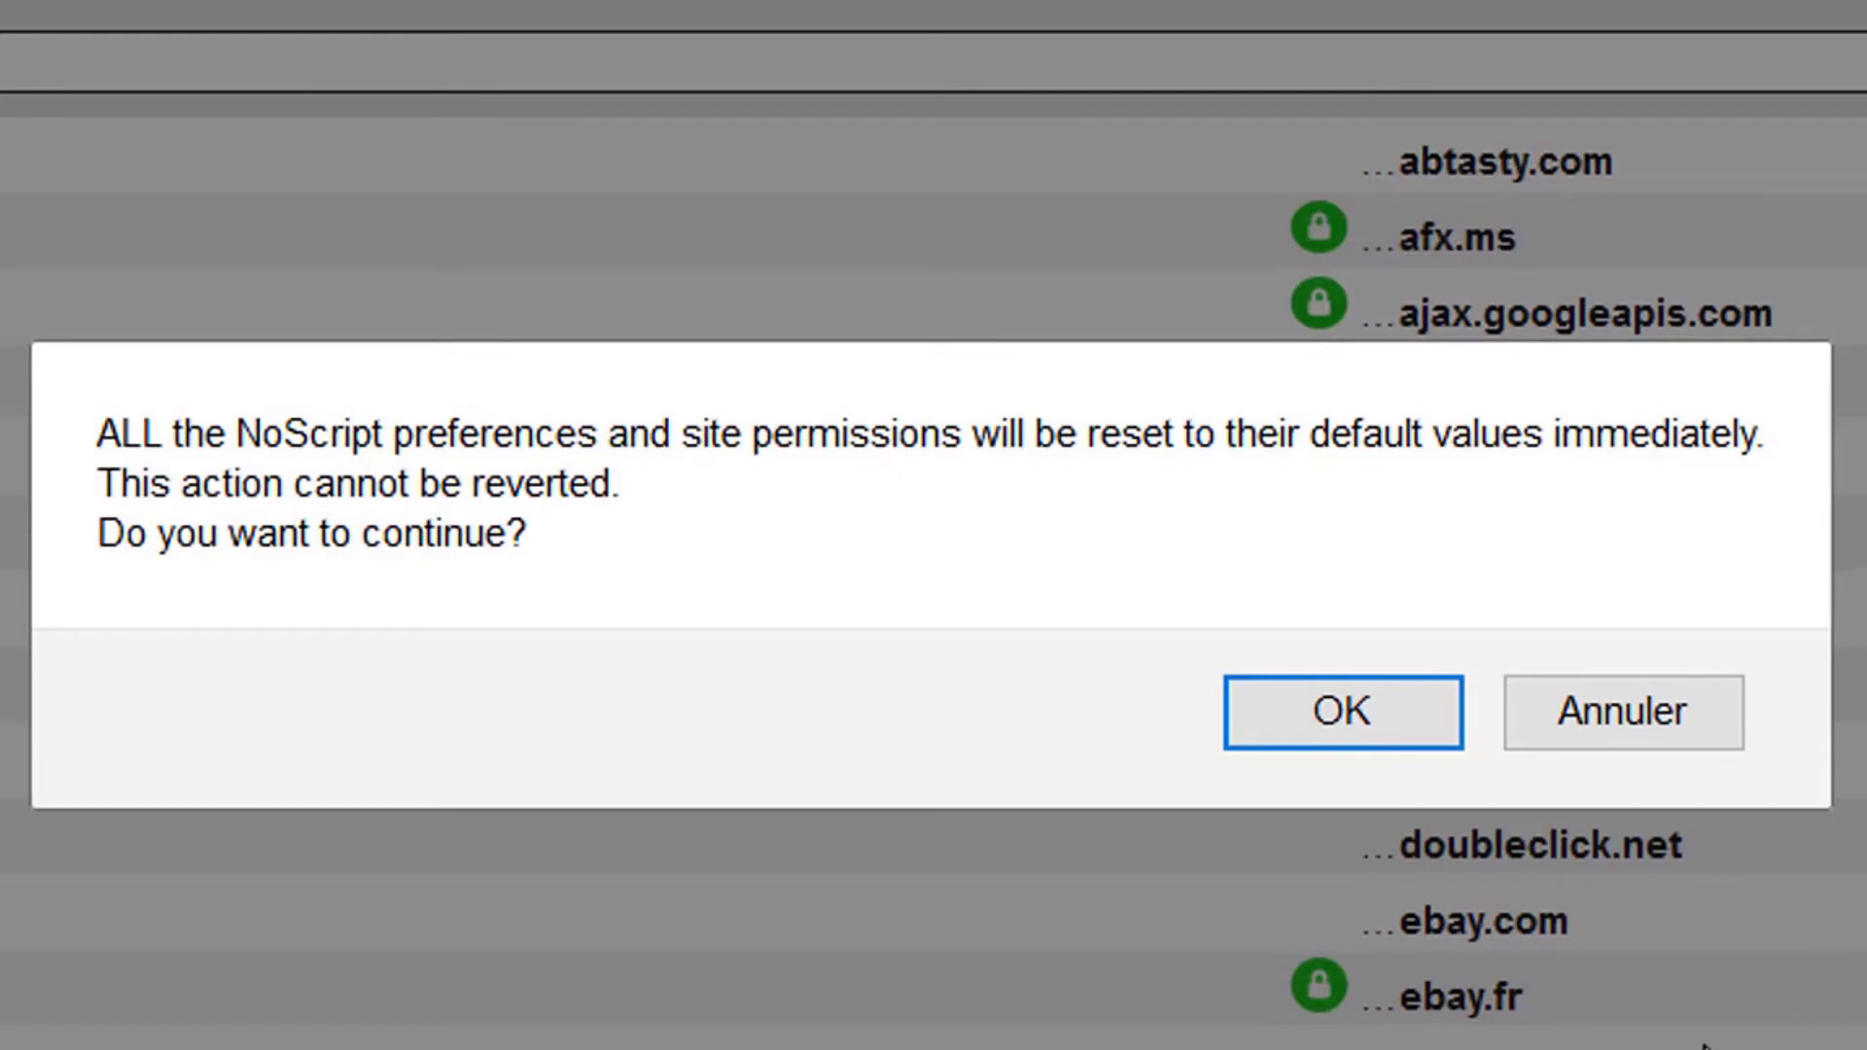